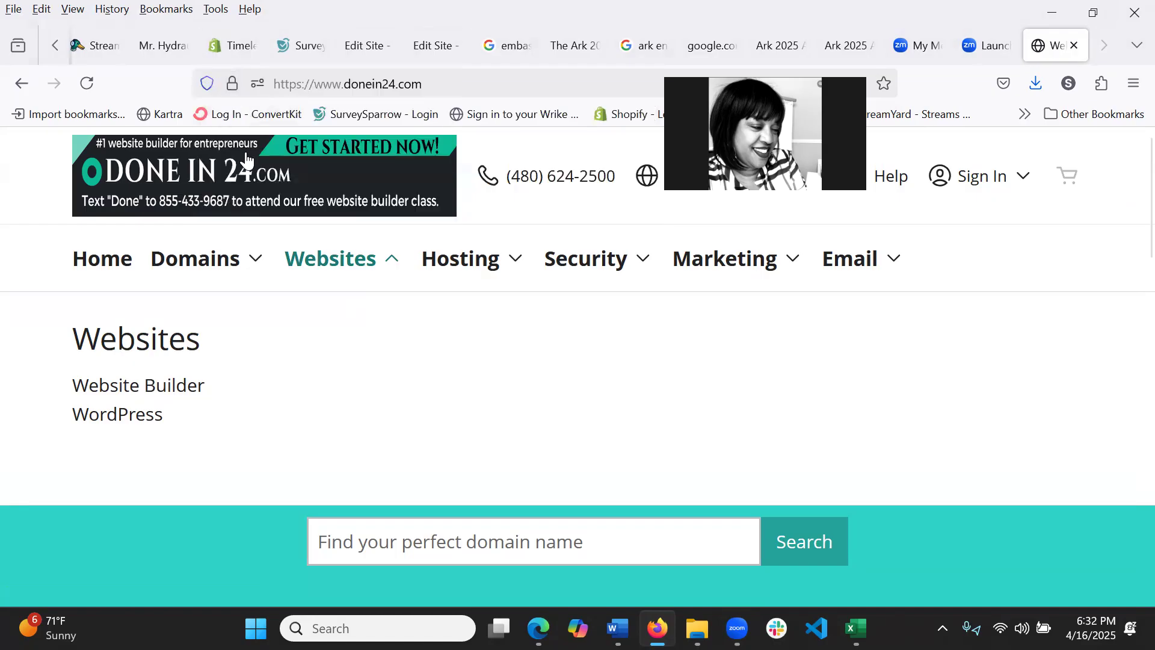
Switch to the allamericancharters.org site editor and open the NYC 2025 page to view its header and countdown.
left_click(425, 49)
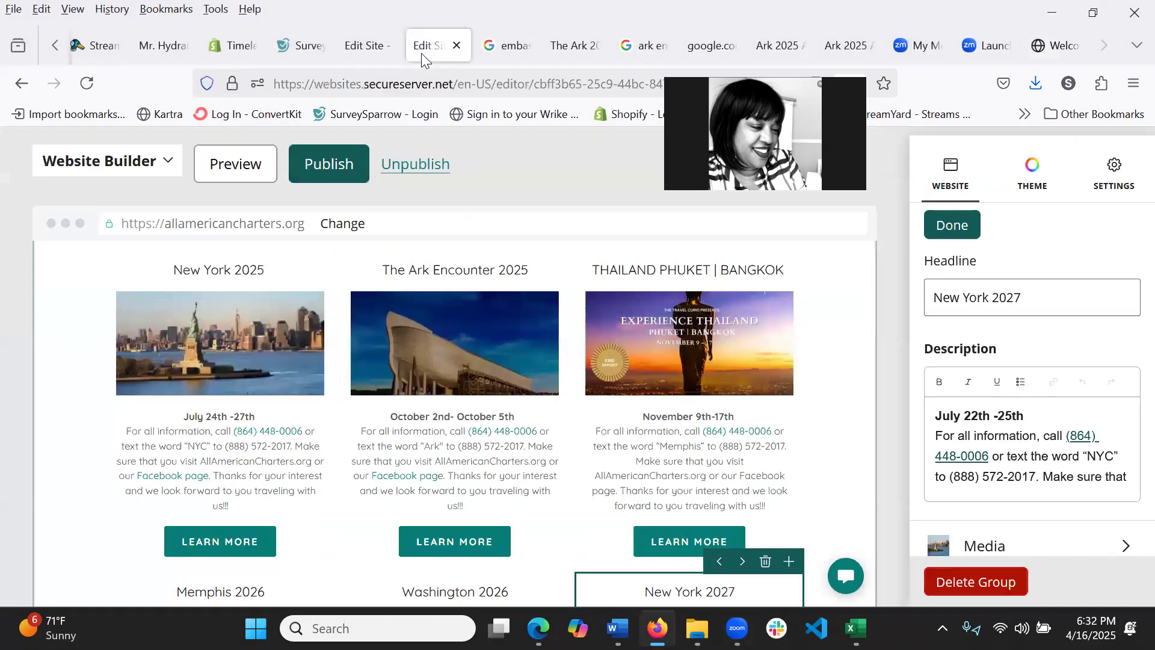
scroll(408, 322, "up", 10)
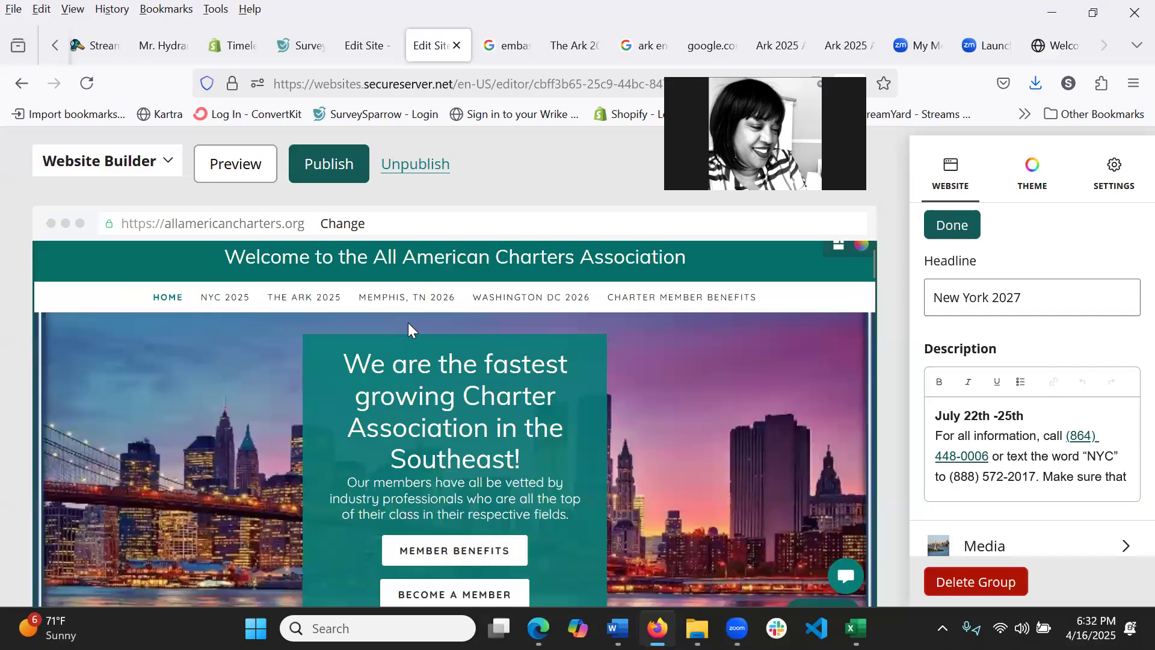
scroll(383, 336, "up", 1)
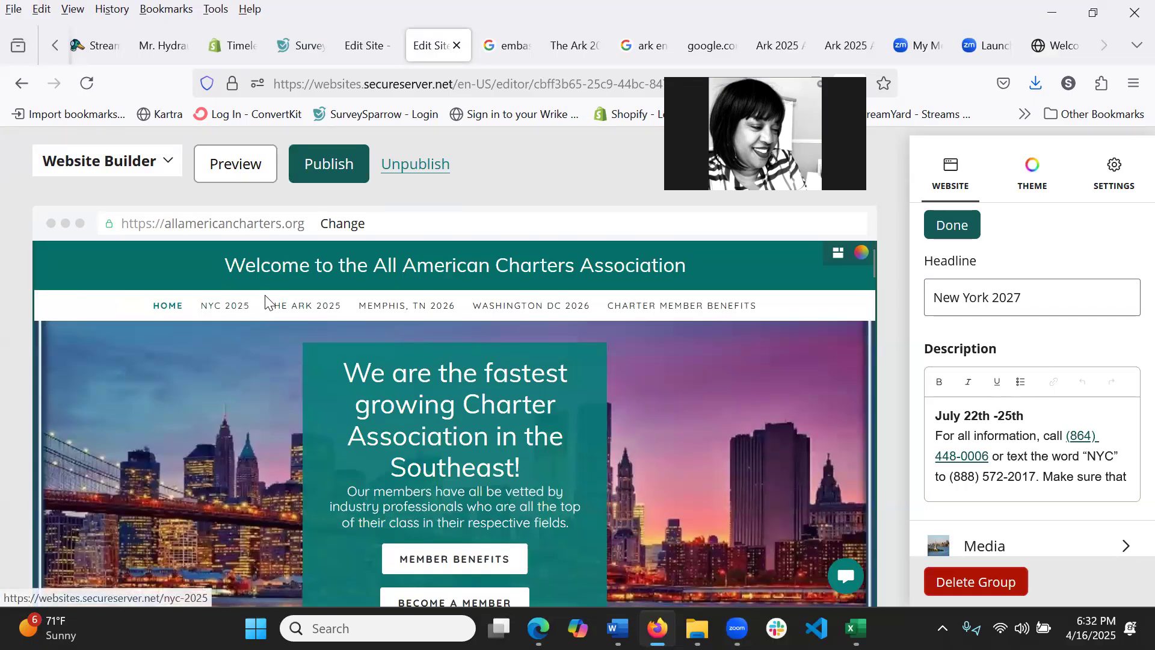
left_click(223, 311)
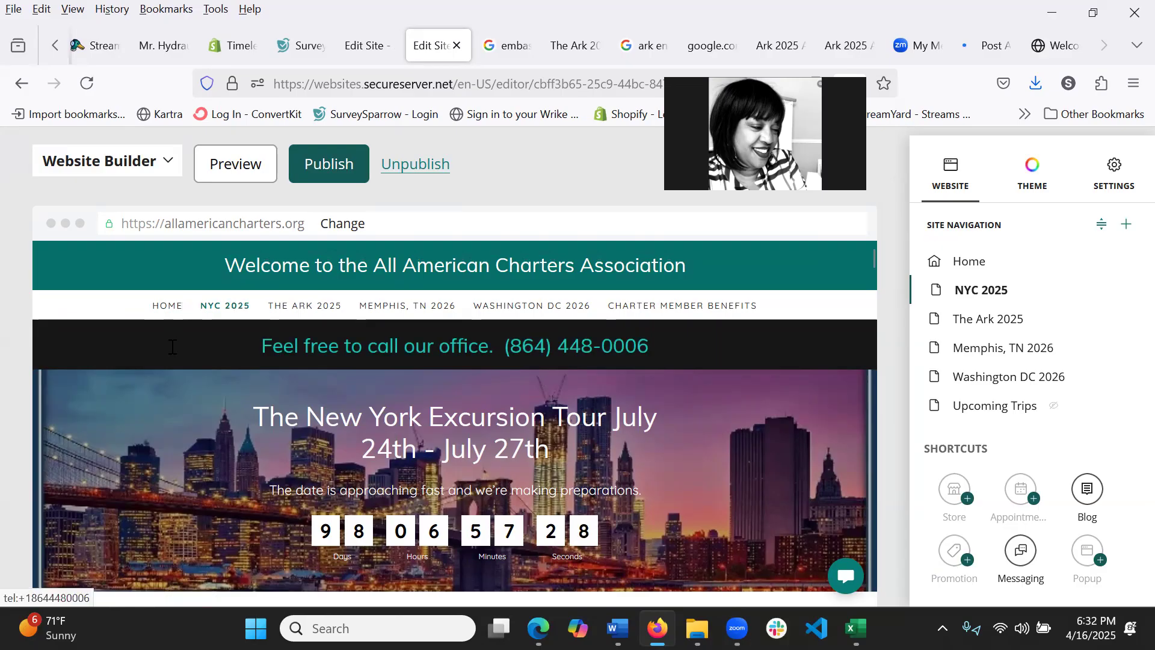
scroll(173, 348, "down", 2)
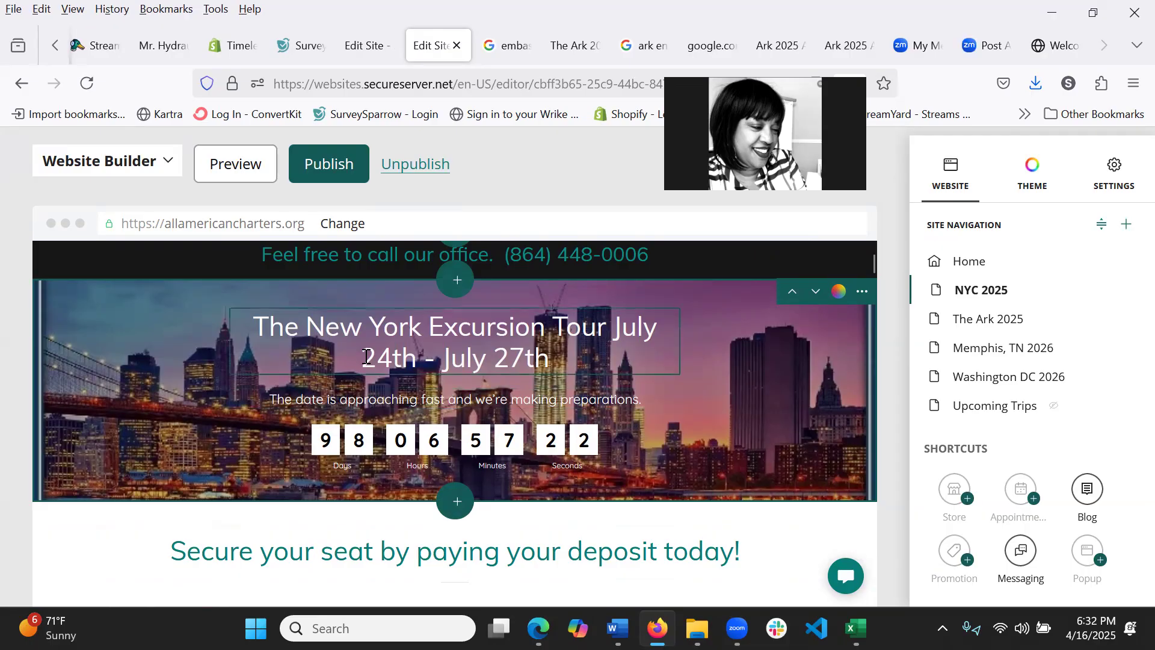
scroll(366, 344, "up", 2)
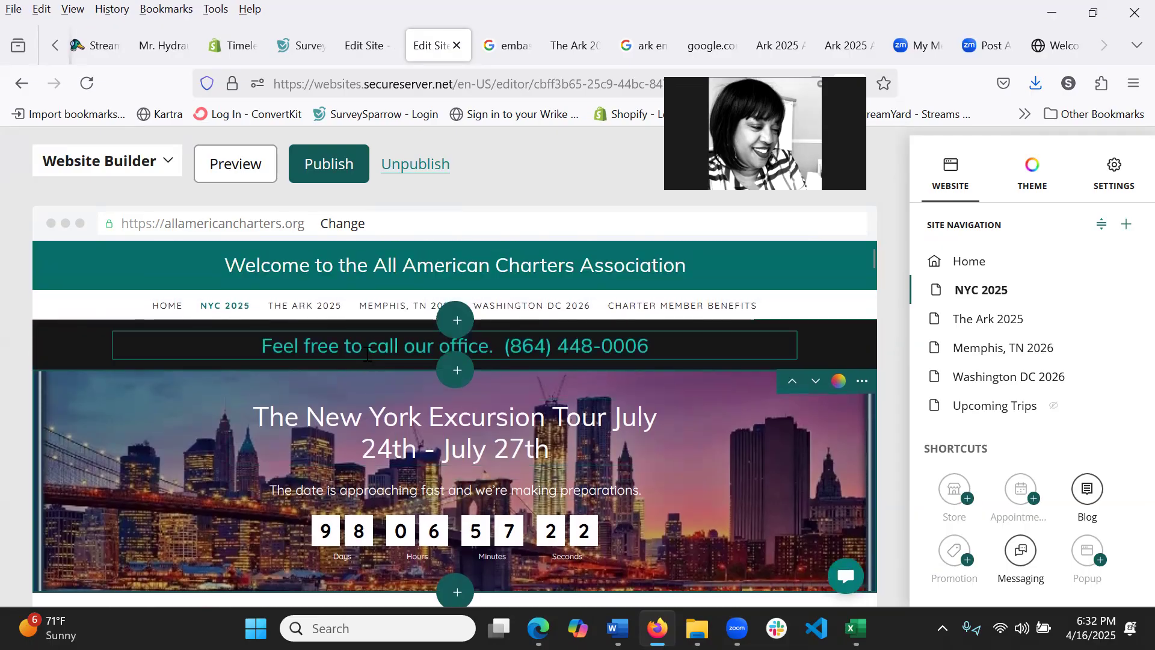
Open The Ark 2025 page and examine its sections from the countdown banner down to the footer.
left_click(311, 307)
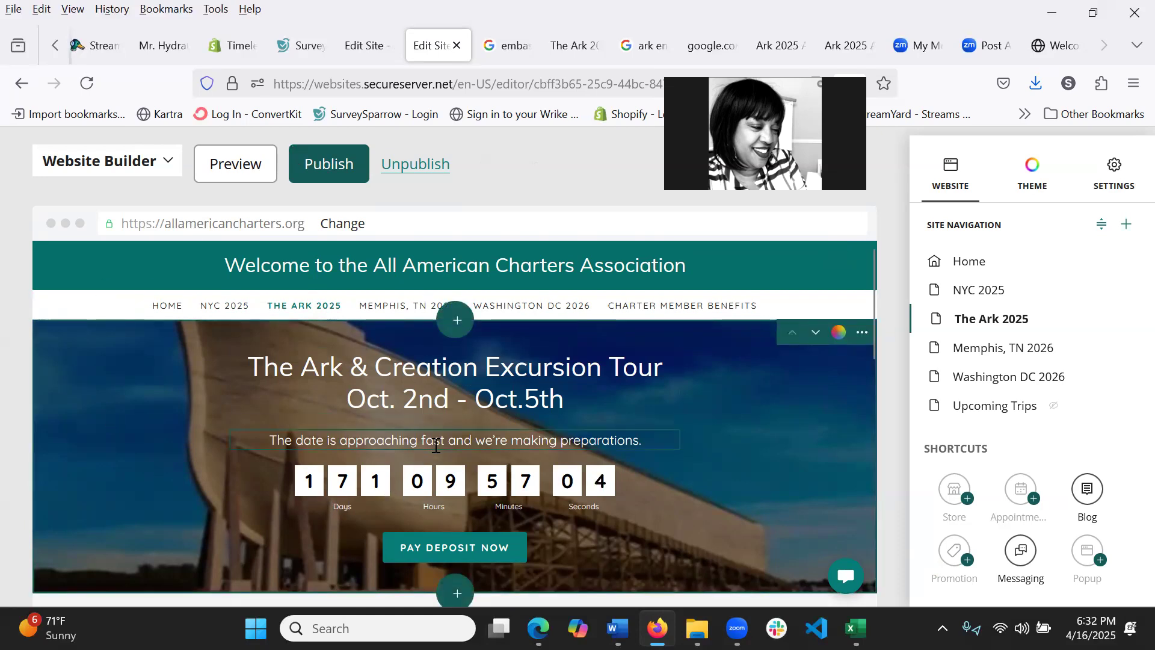
scroll(444, 438, "down", 3)
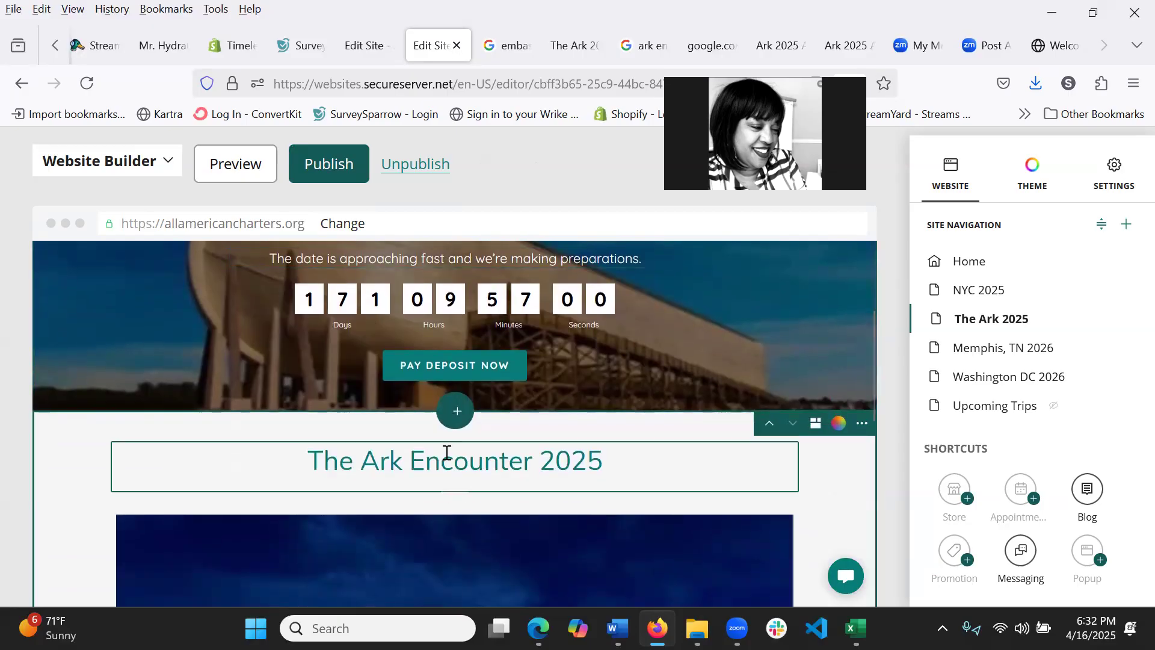
scroll(448, 448, "down", 8)
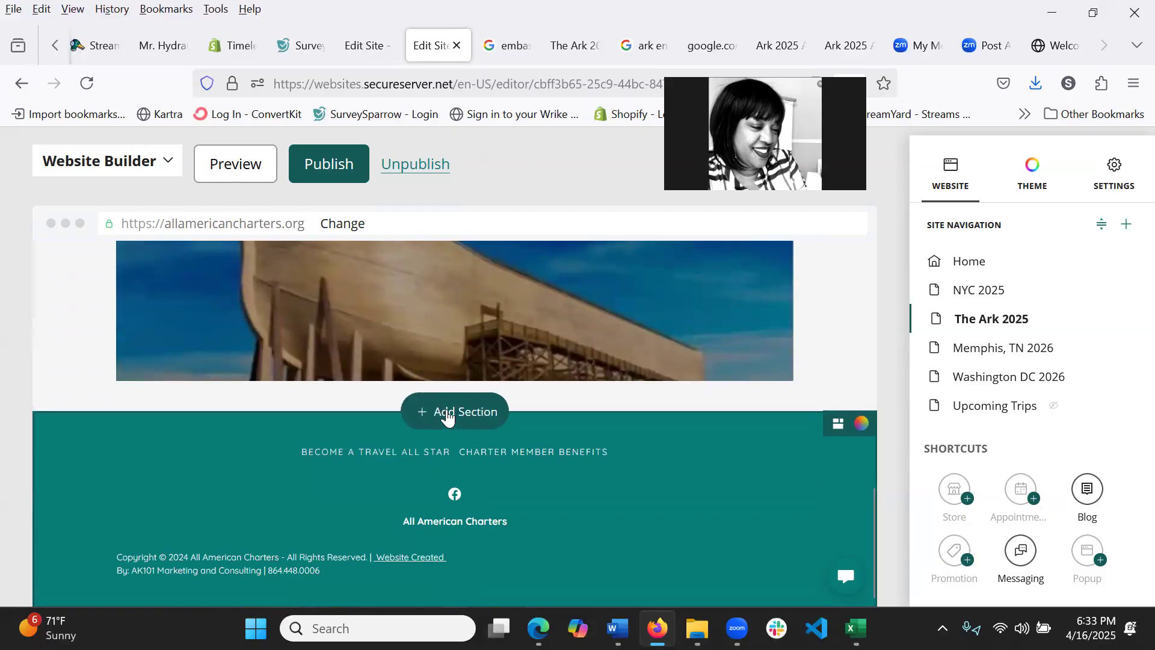
scroll(475, 457, "up", 8)
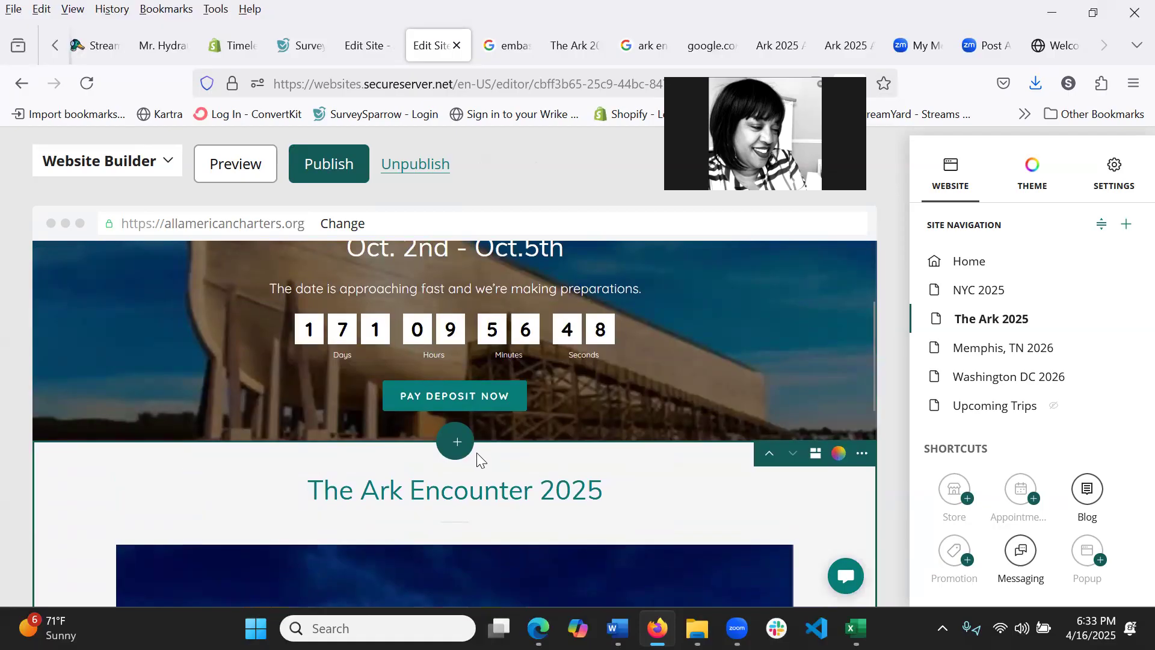
scroll(301, 289, "up", 3)
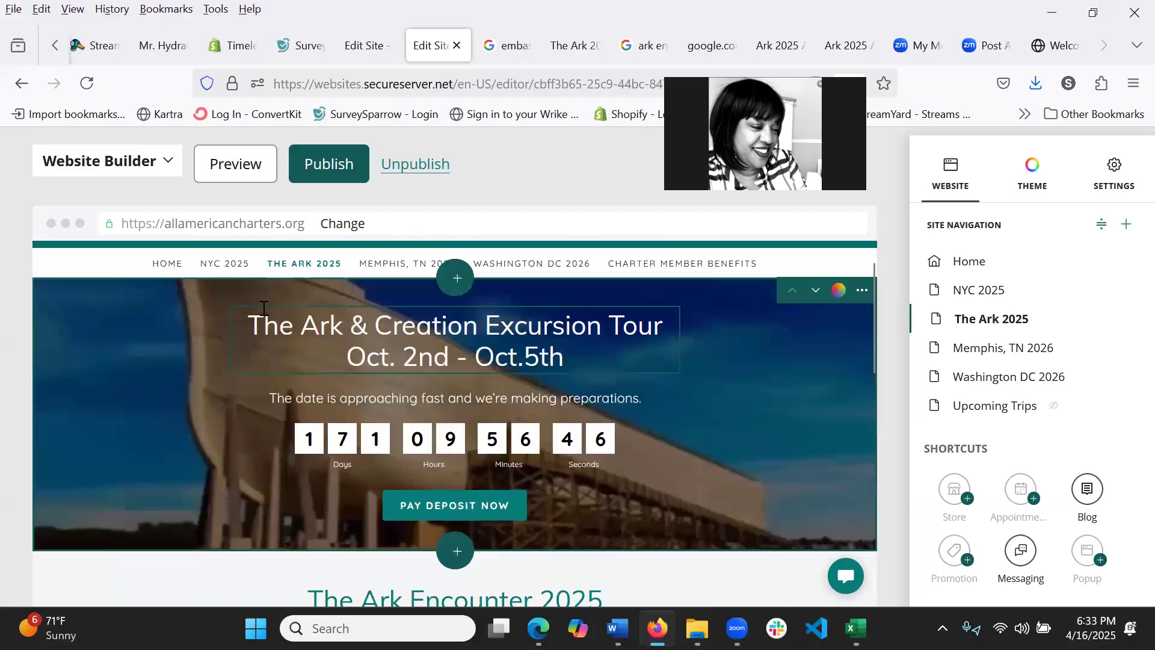
Return to the NYC 2025 page and examine its deposit payment section with the room occupancy information.
left_click(218, 307)
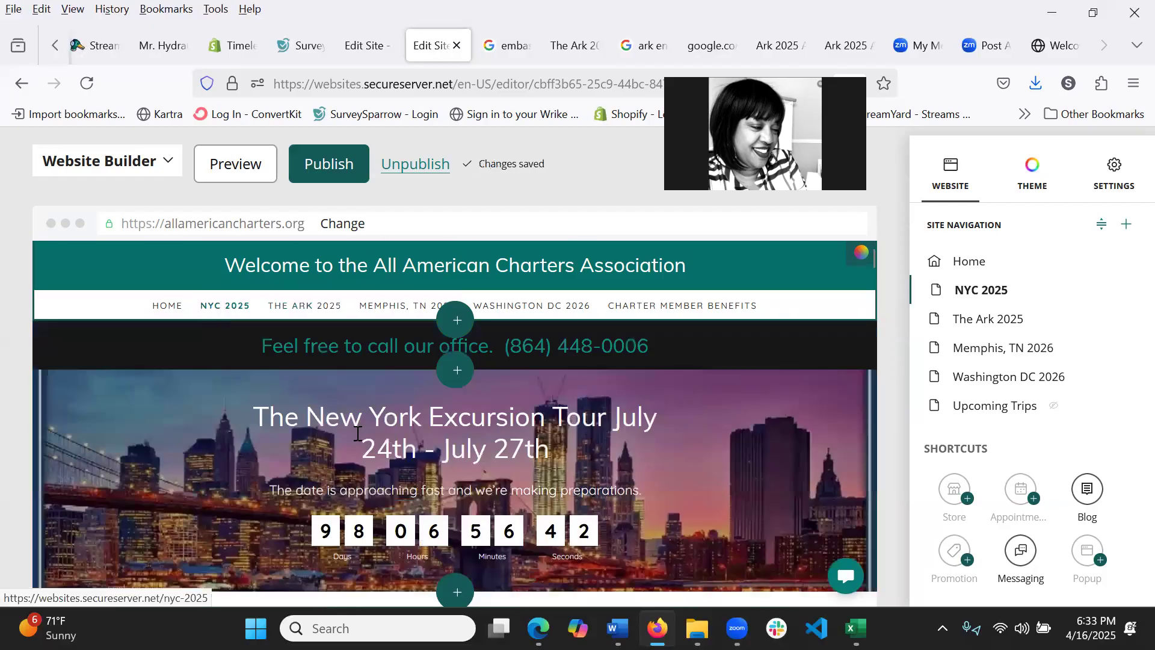
scroll(315, 459, "down", 4)
scroll(319, 460, "down", 3)
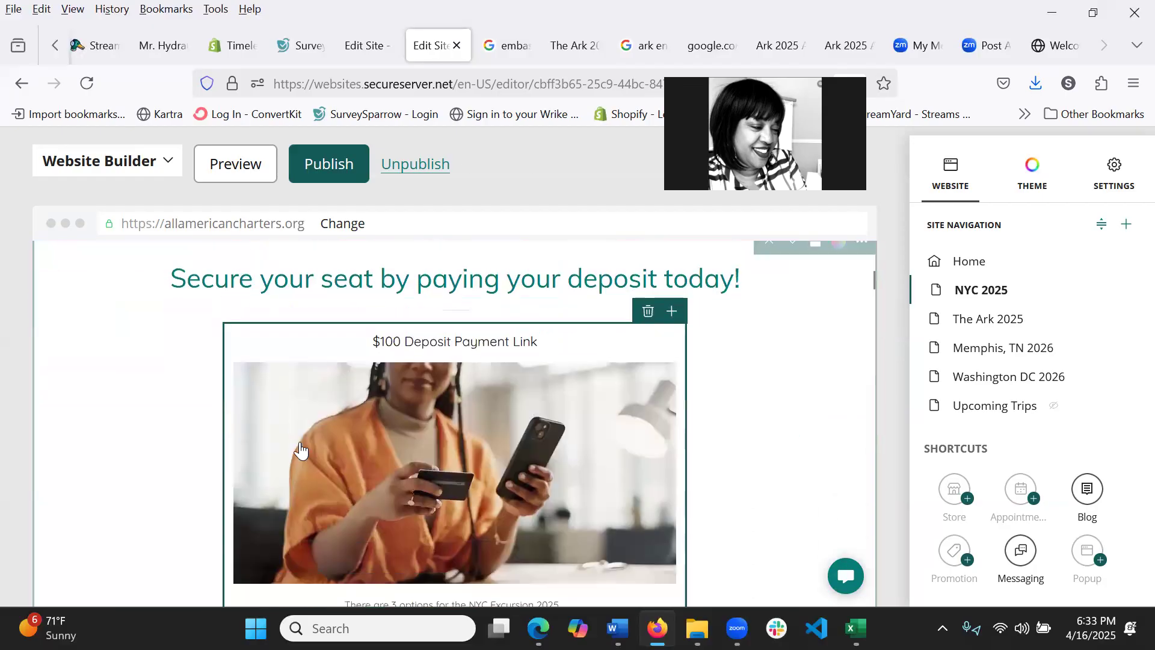
scroll(237, 399, "down", 3)
scroll(231, 403, "down", 1)
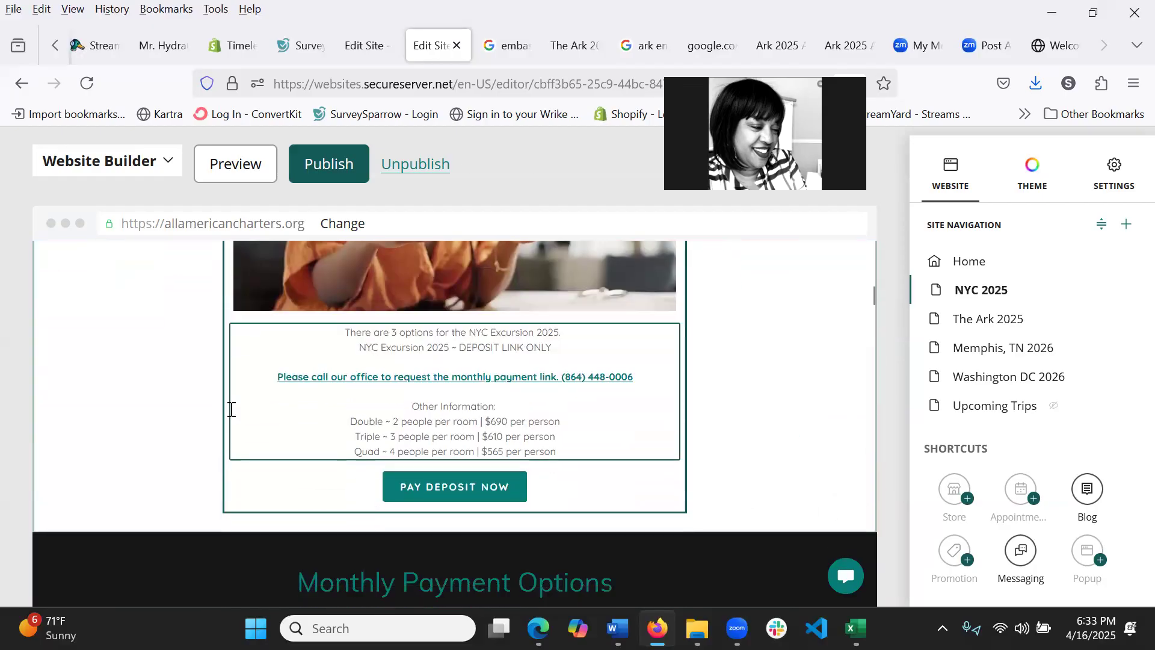
scroll(231, 404, "down", 1)
scroll(230, 399, "up", 5)
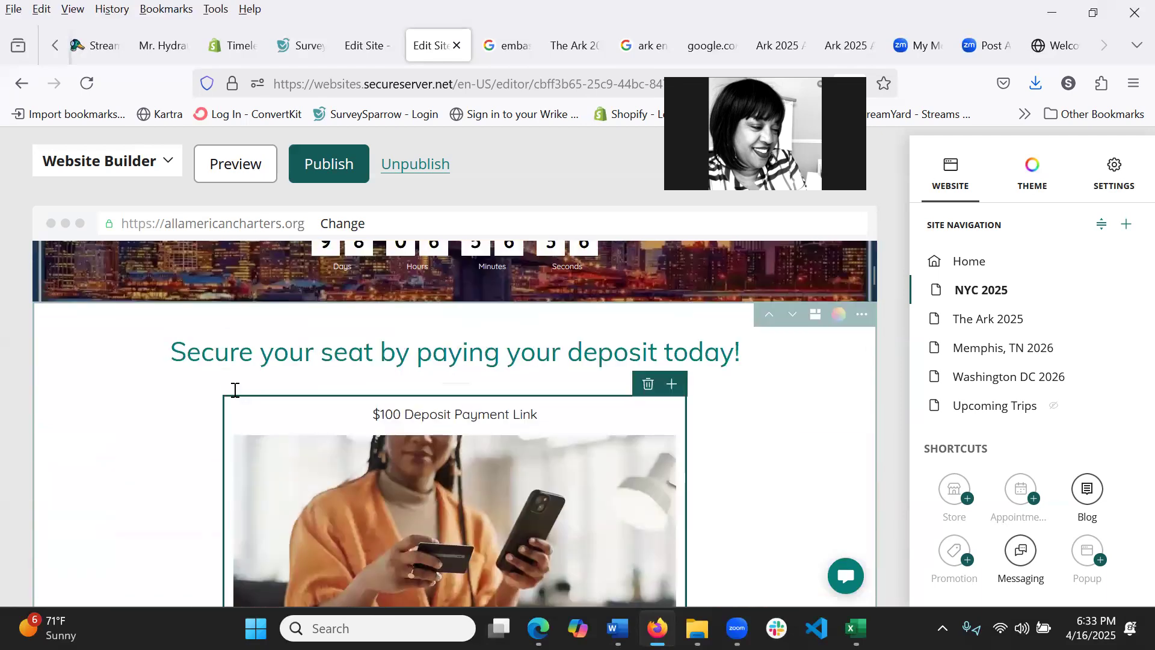
scroll(233, 394, "down", 1)
scroll(235, 392, "down", 4)
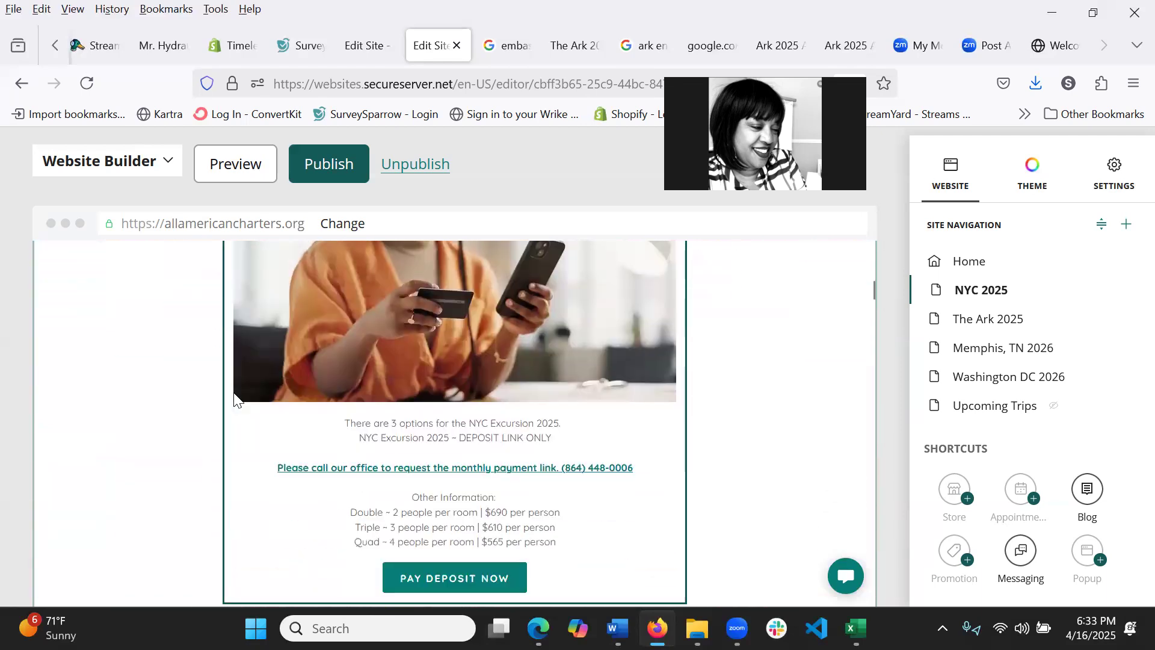
Examine the monthly and pay-in-full payment option sections on the NYC 2025 page.
scroll(235, 399, "down", 3)
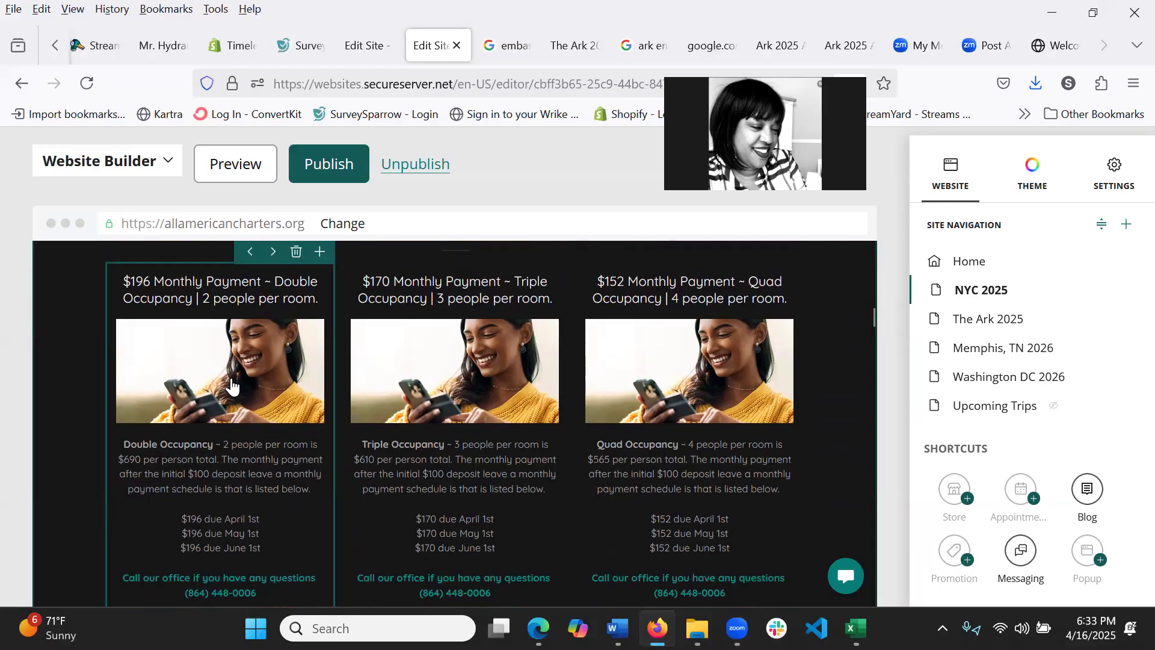
scroll(235, 391, "down", 3)
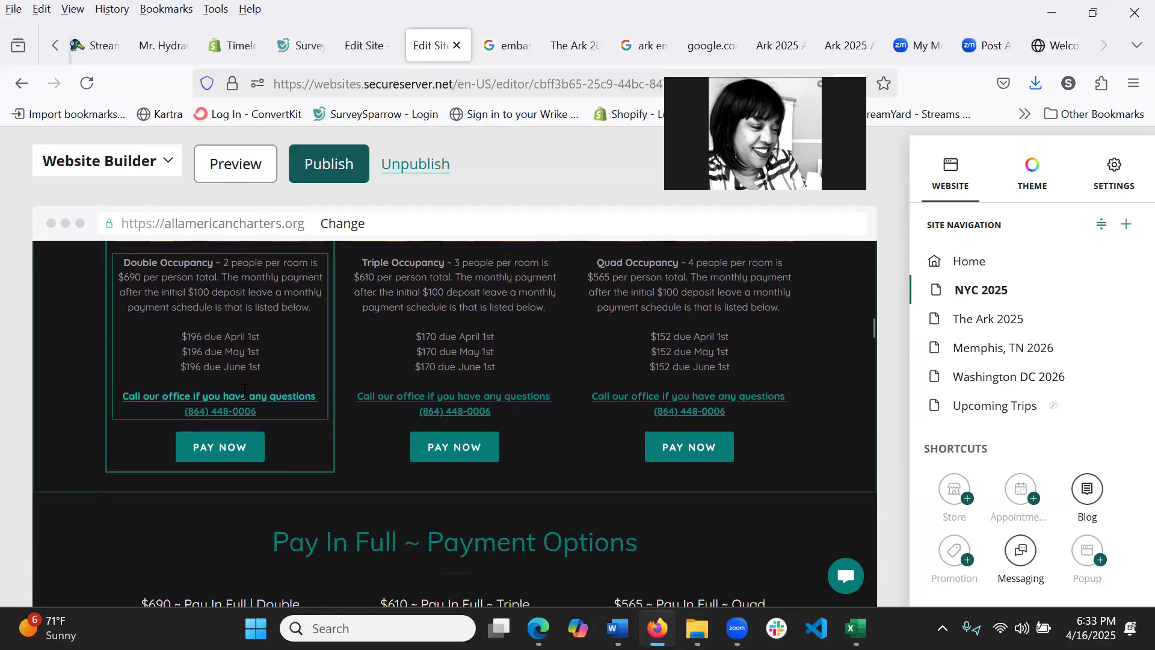
scroll(244, 391, "down", 5)
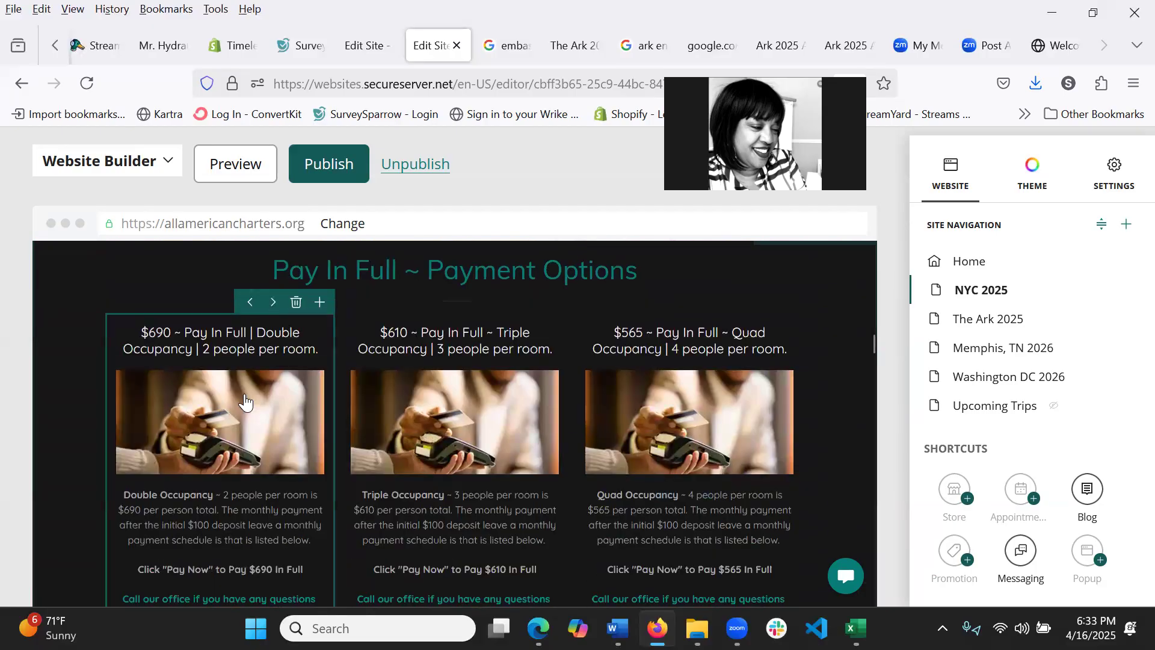
scroll(245, 398, "down", 3)
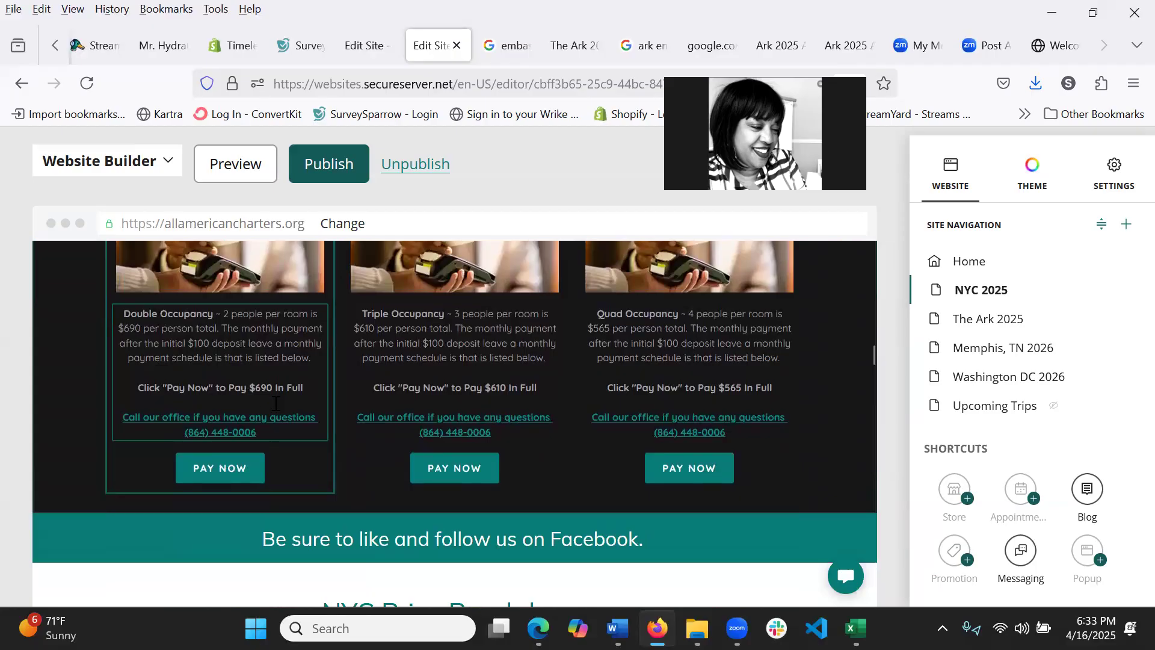
scroll(335, 417, "up", 8)
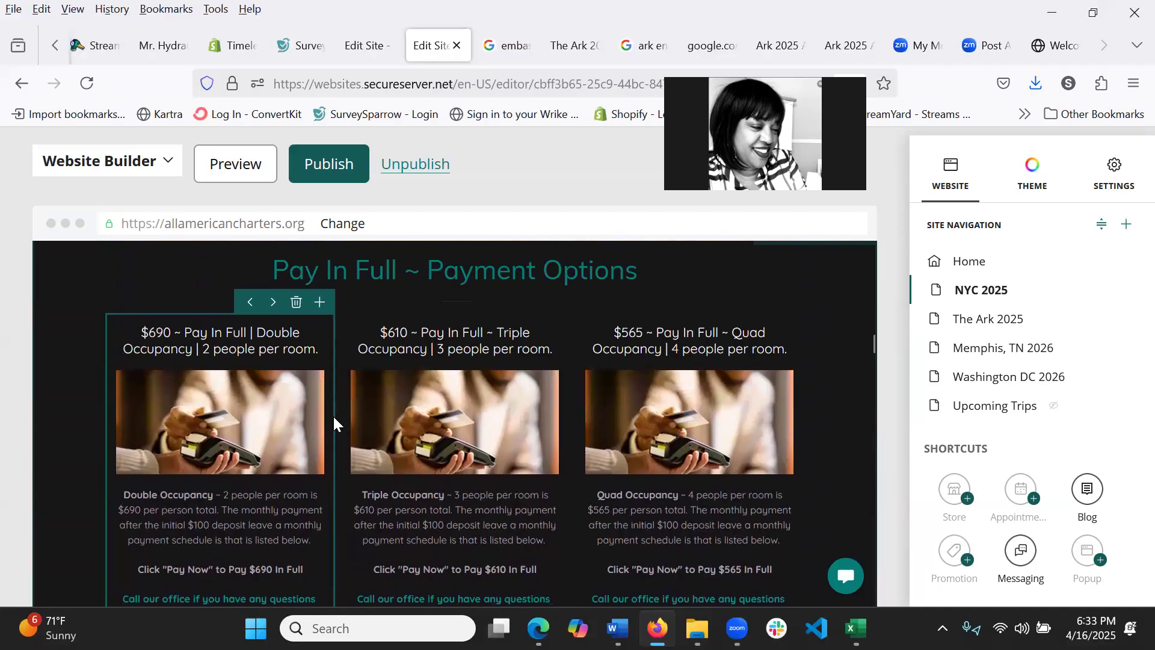
scroll(334, 413, "down", 10)
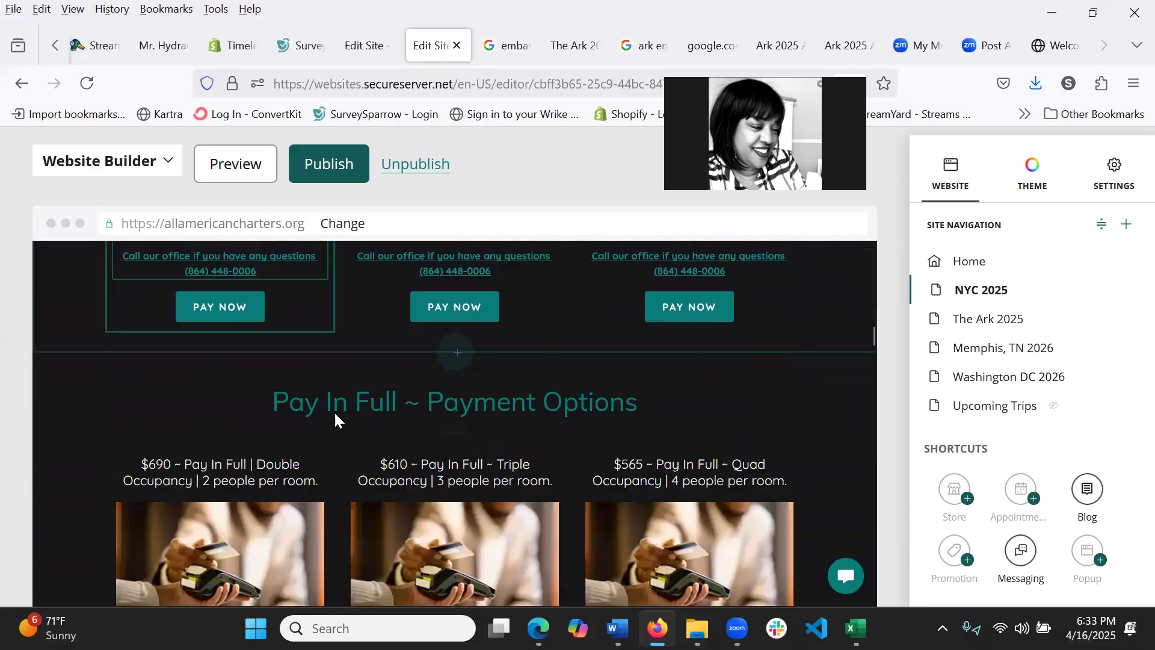
Examine the NYC Price Breakdown section for all room types and the tour flyer below it.
scroll(334, 413, "down", 2)
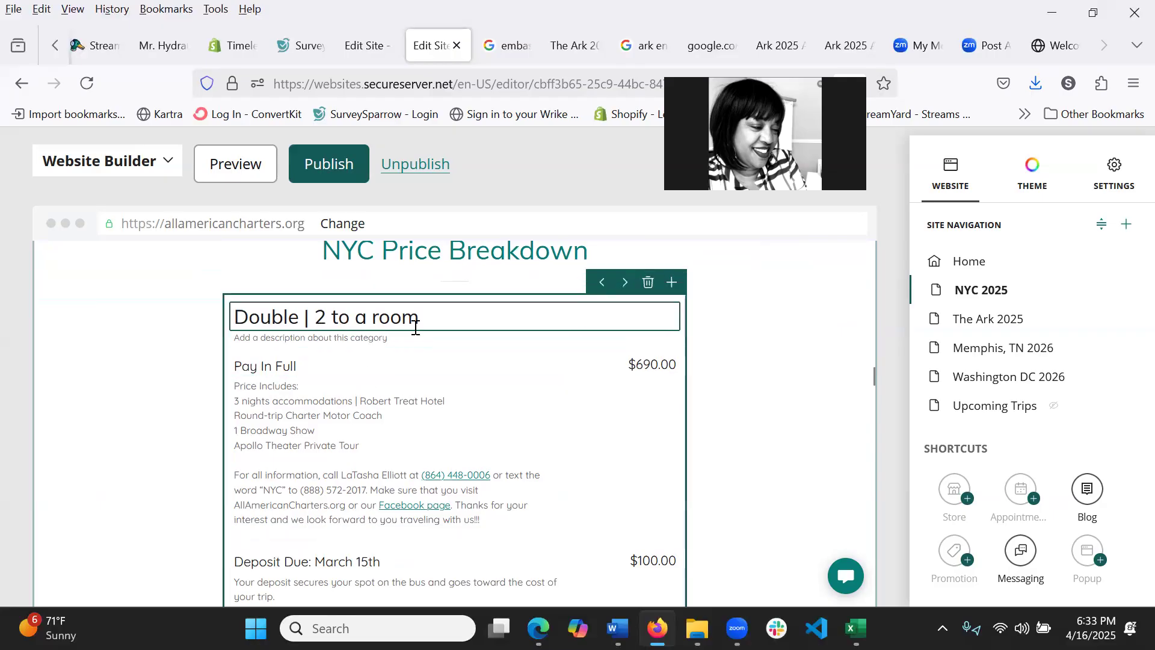
scroll(277, 340, "down", 5)
scroll(307, 366, "down", 13)
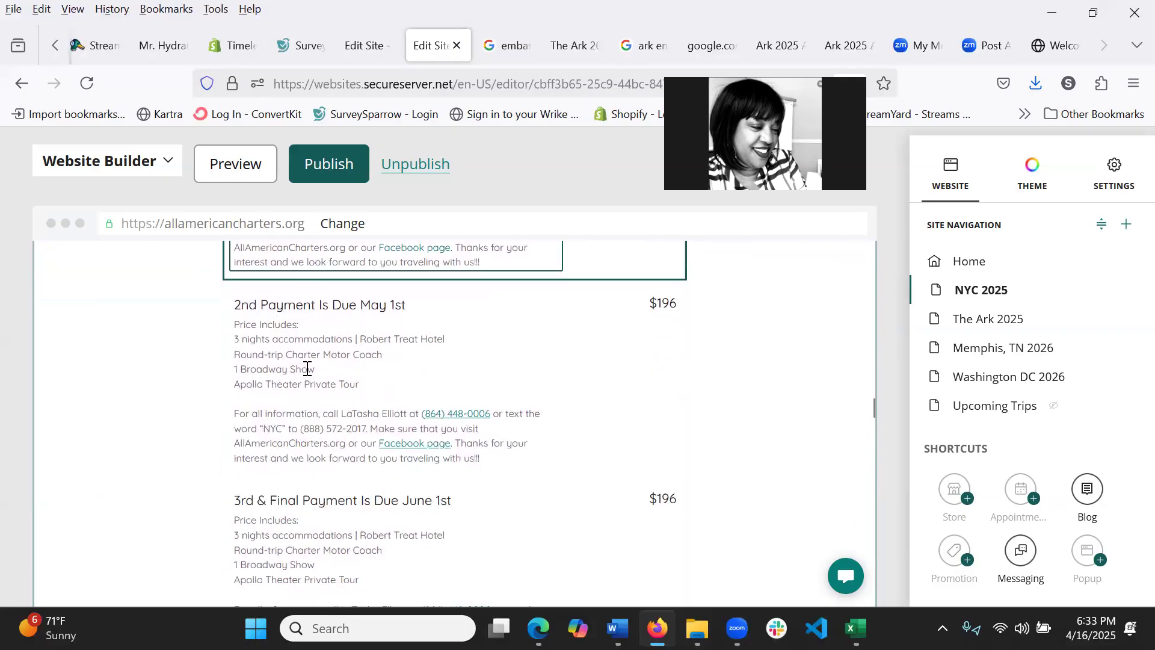
scroll(307, 409, "down", 15)
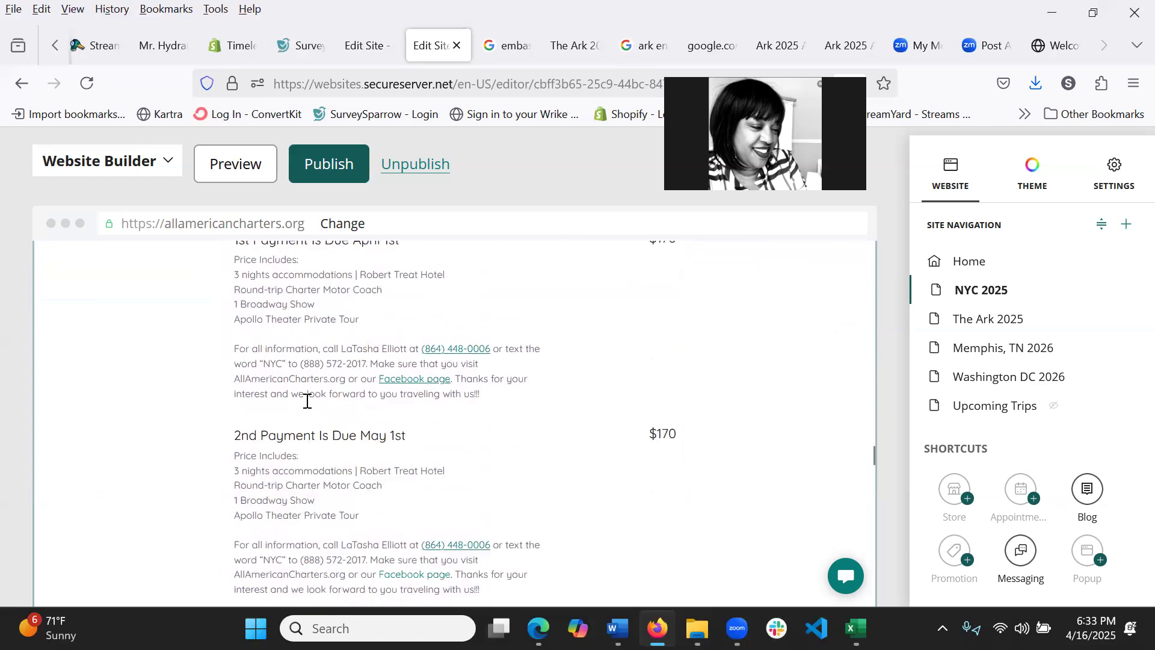
scroll(308, 411, "down", 13)
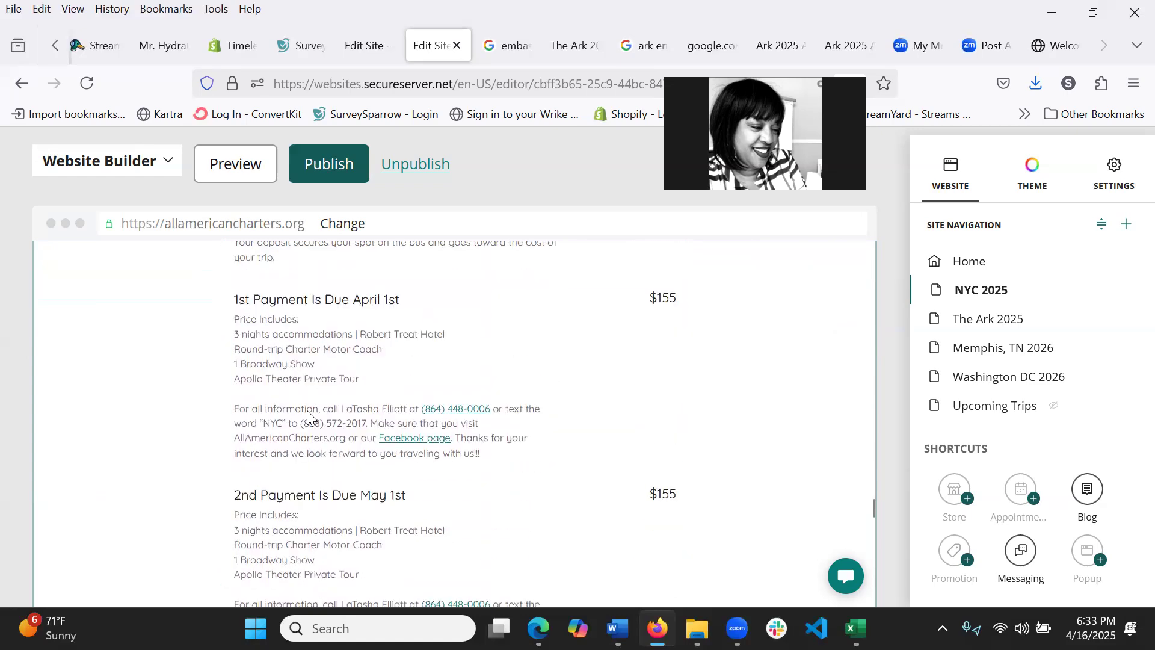
scroll(307, 411, "down", 10)
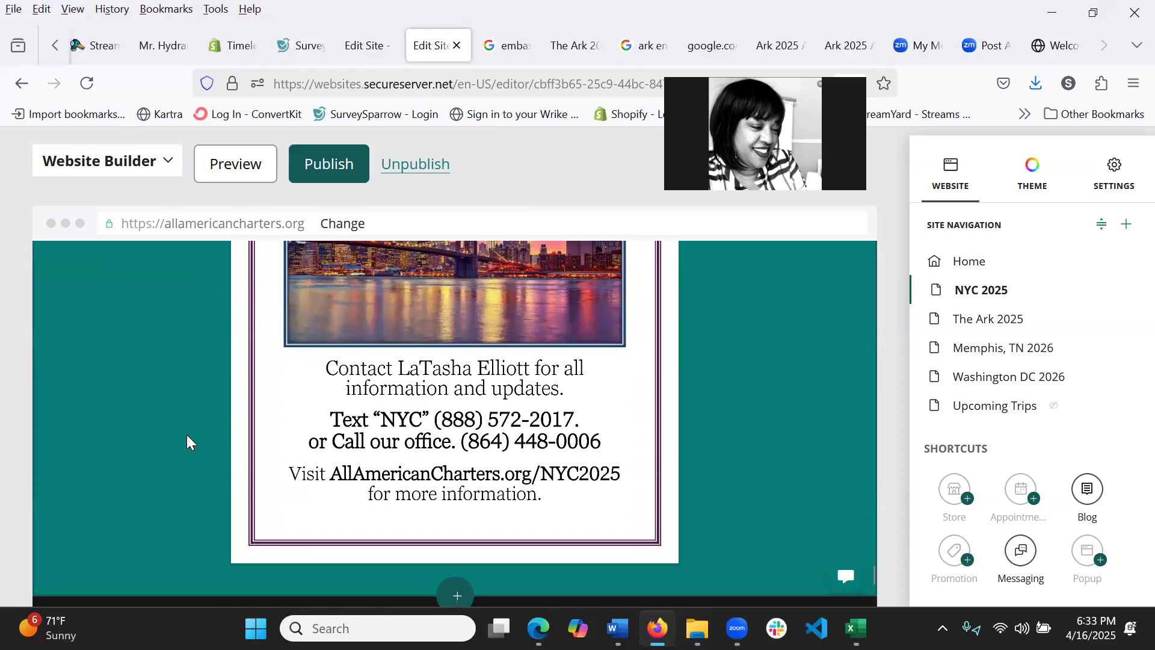
scroll(186, 428, "down", 5)
Duplicate the NYC Price Breakdown section on the NYC 2025 page.
scroll(186, 428, "up", 8)
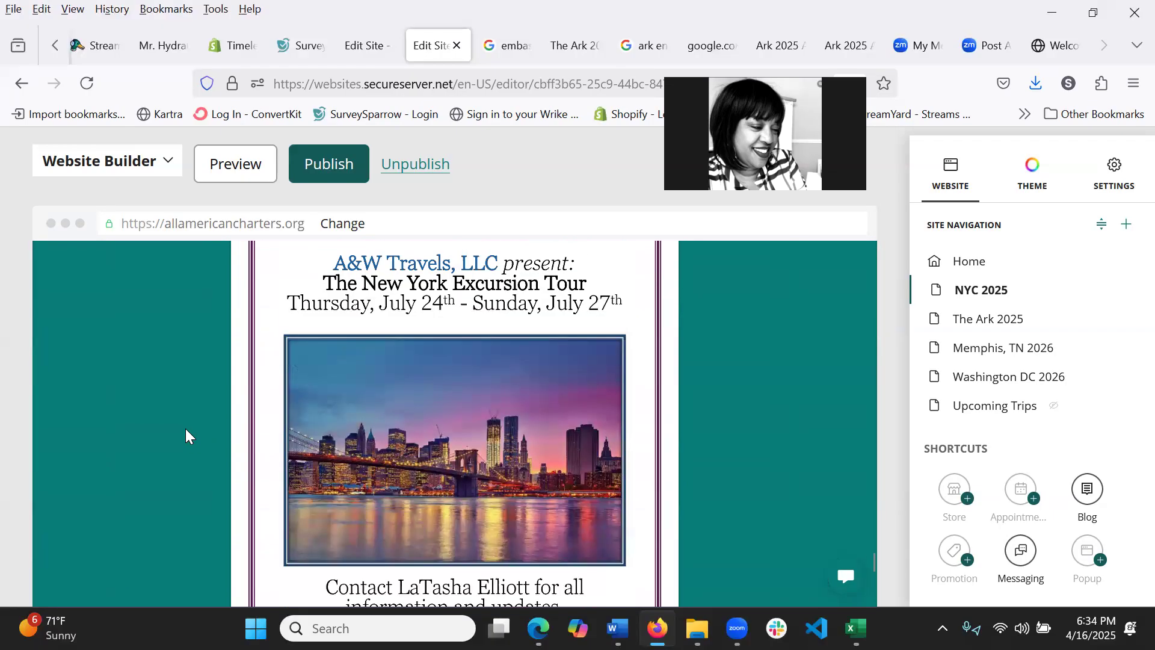
scroll(186, 428, "up", 15)
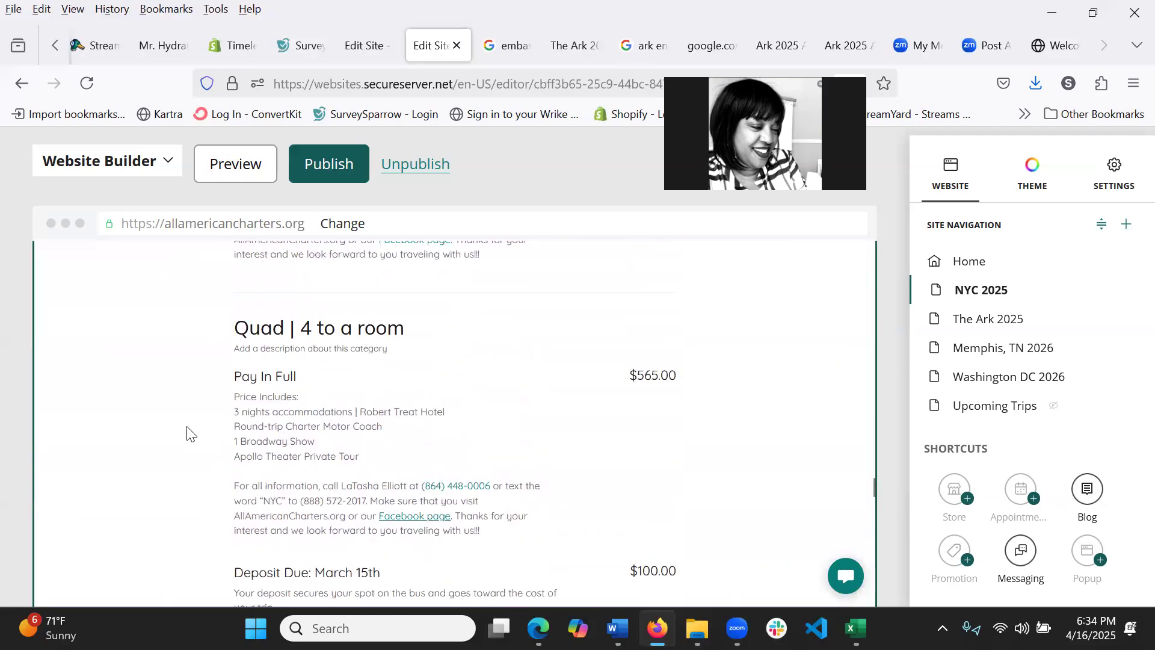
scroll(188, 433, "up", 8)
scroll(188, 433, "up", 8)
scroll(188, 433, "up", 10)
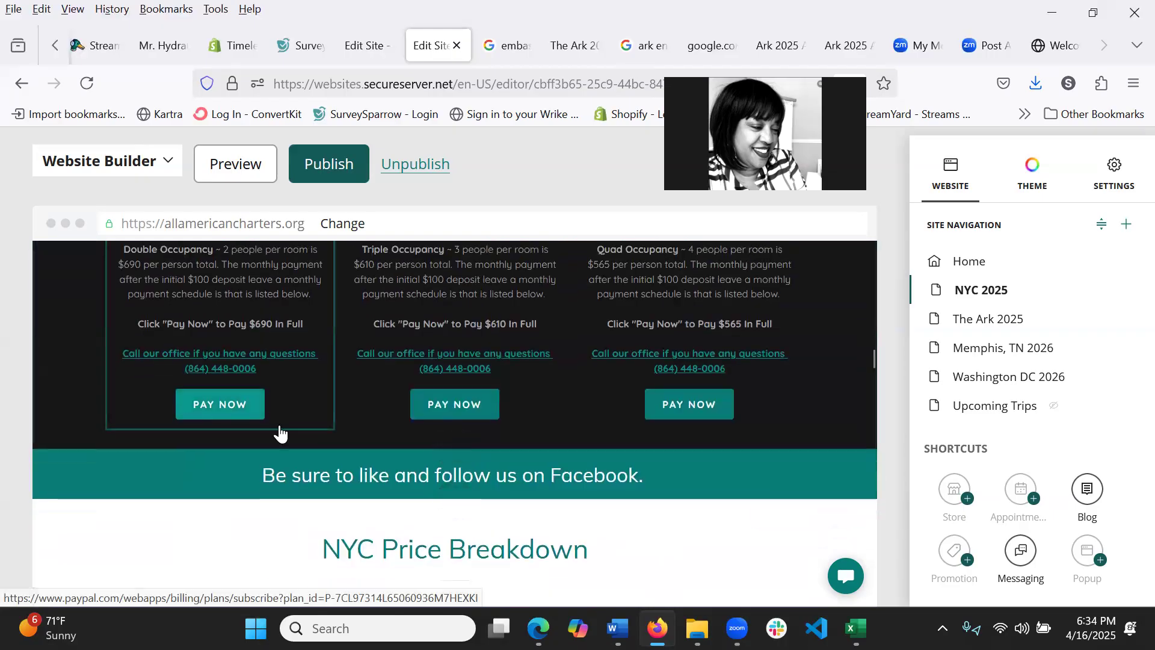
scroll(280, 433, "down", 3)
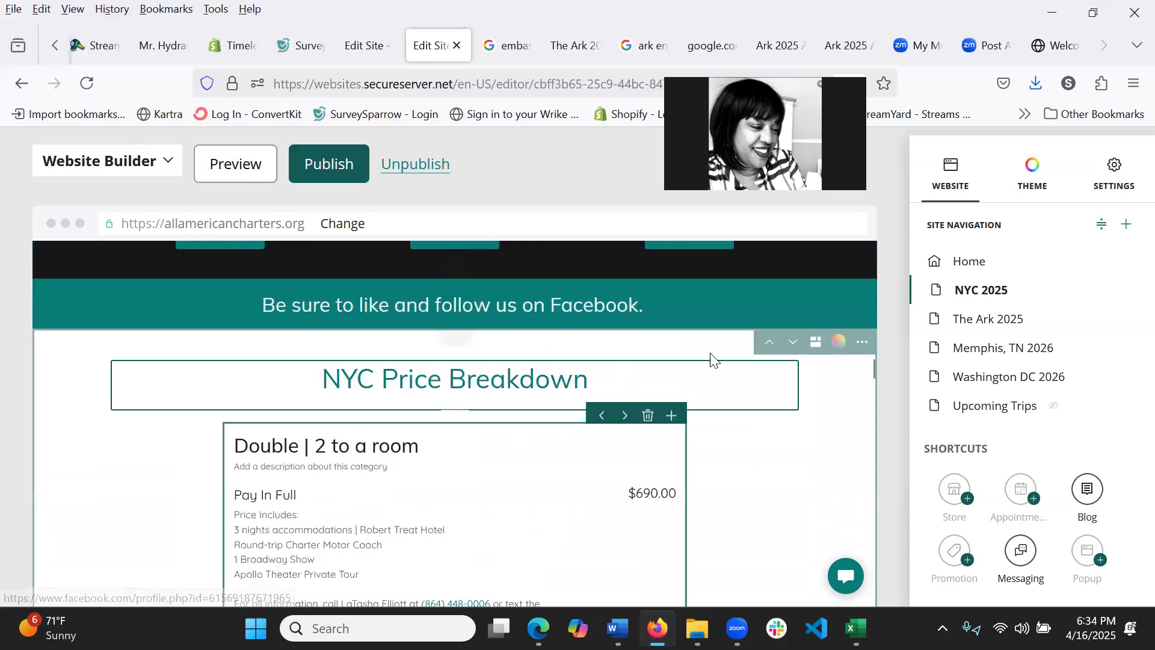
left_click(862, 346)
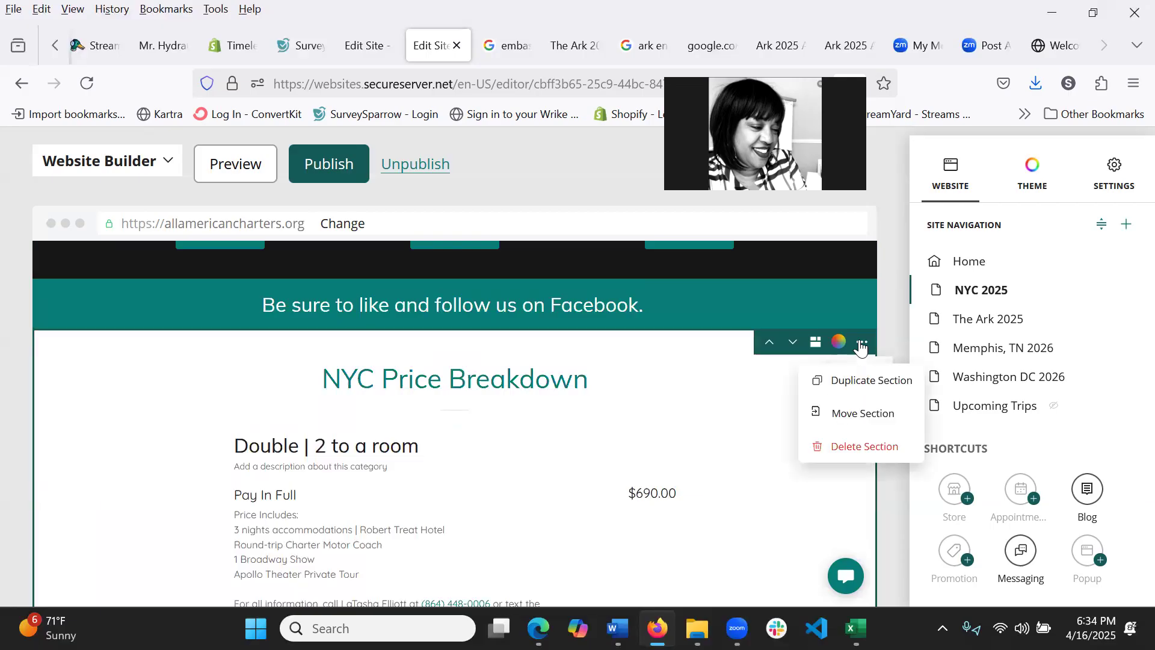
left_click(861, 384)
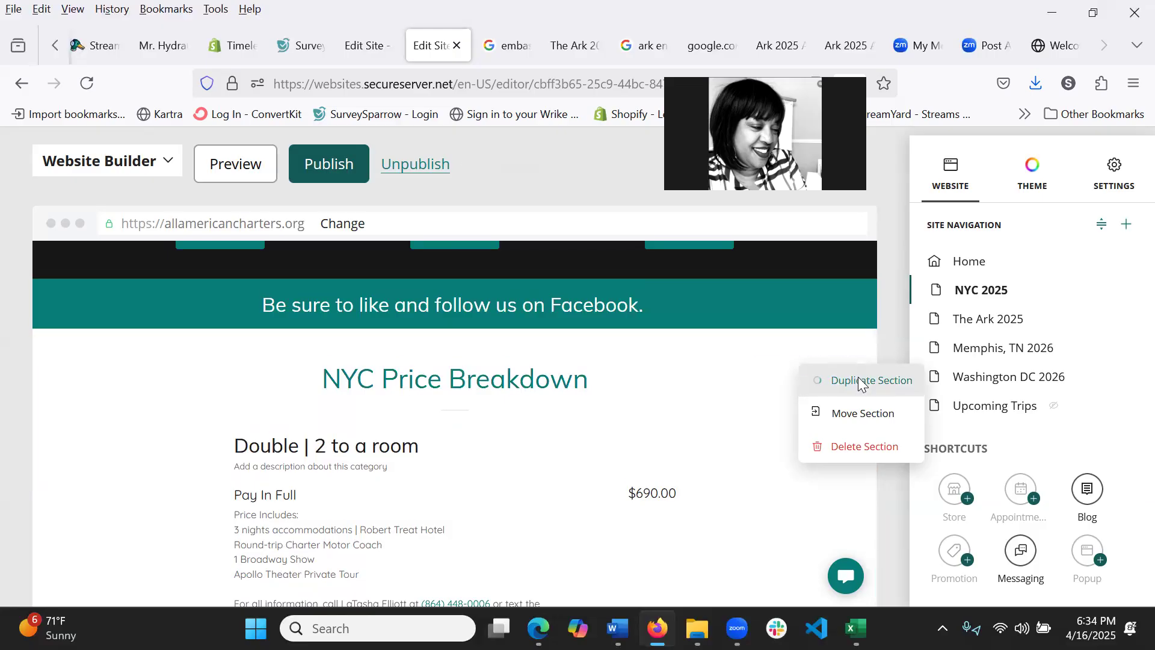
scroll(861, 384, "down", 2)
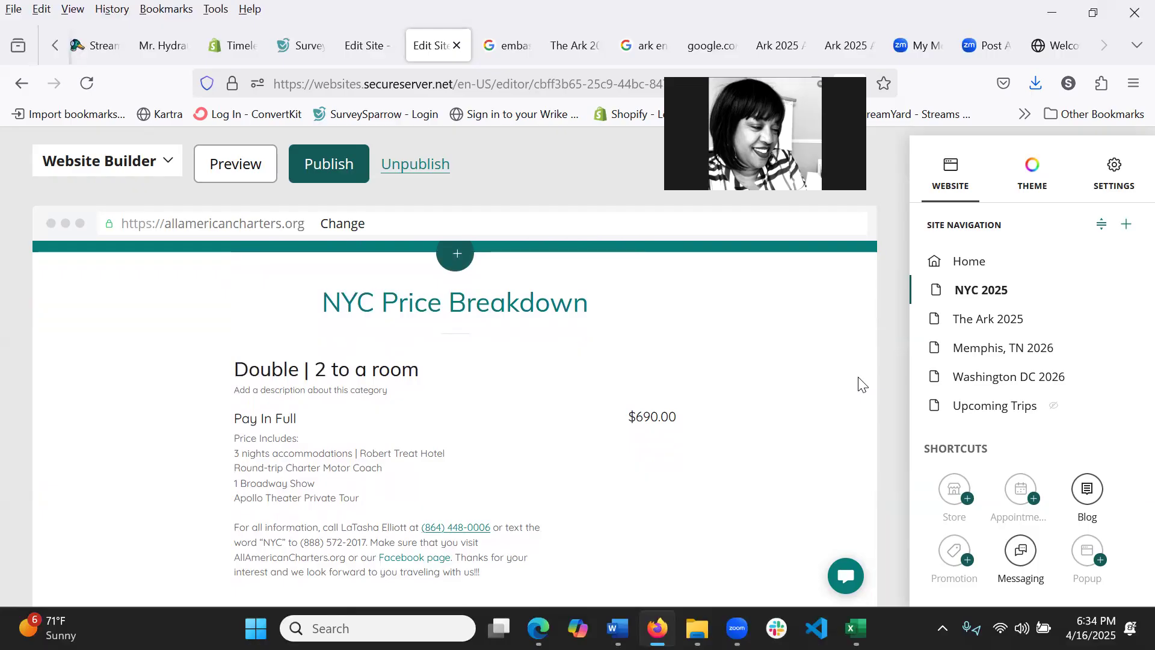
scroll(587, 453, "down", 10)
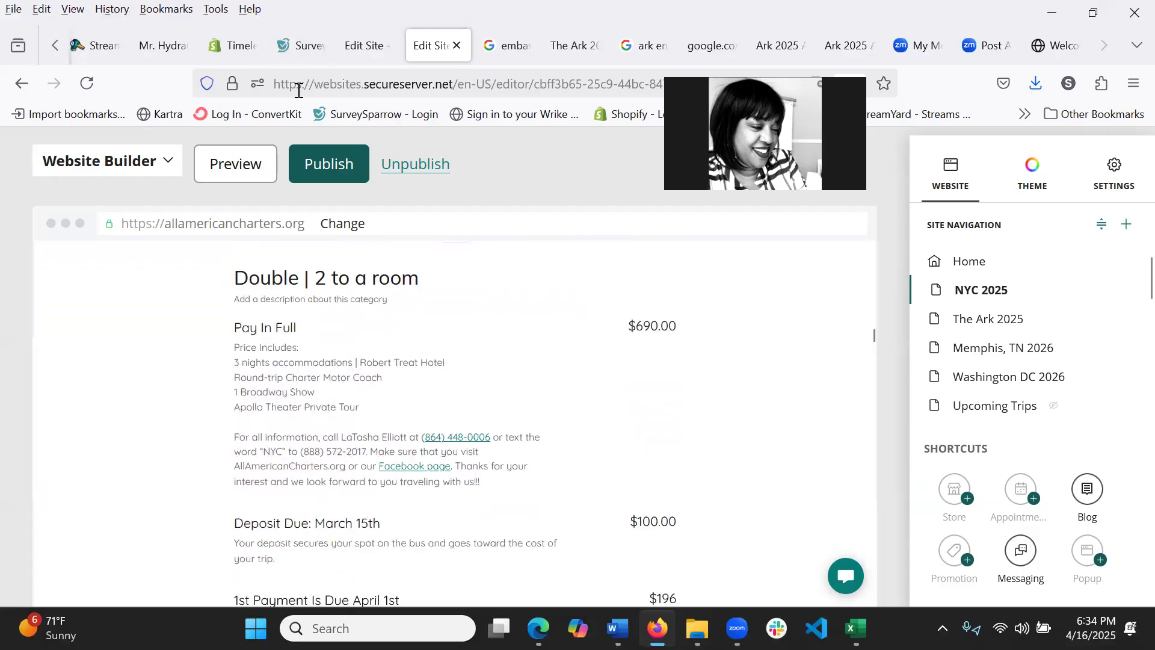
Move the duplicated NYC Price Breakdown section from the NYC 2025 page to The Ark 2025 page.
scroll(587, 453, "down", 15)
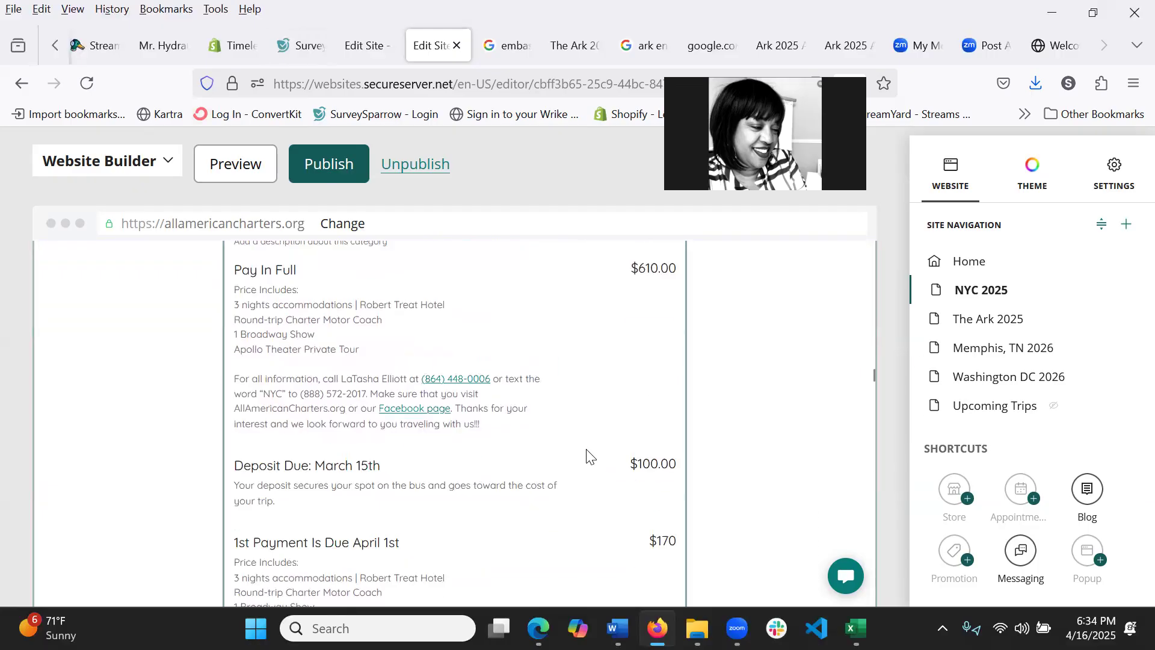
scroll(589, 468, "down", 10)
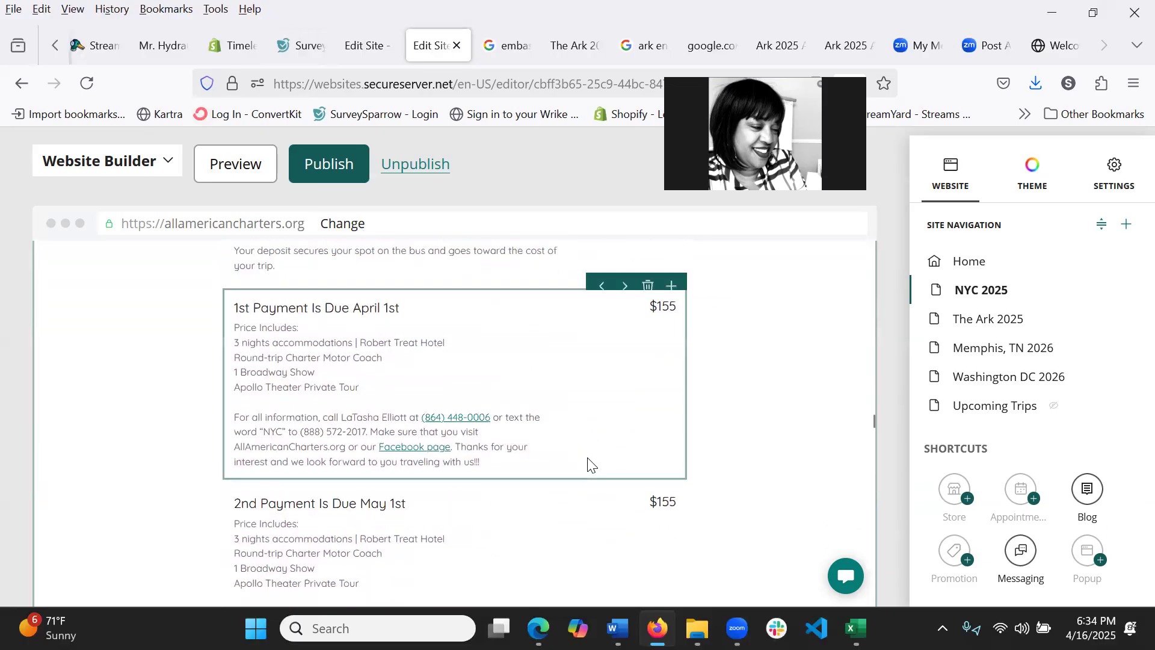
scroll(589, 458, "down", 2)
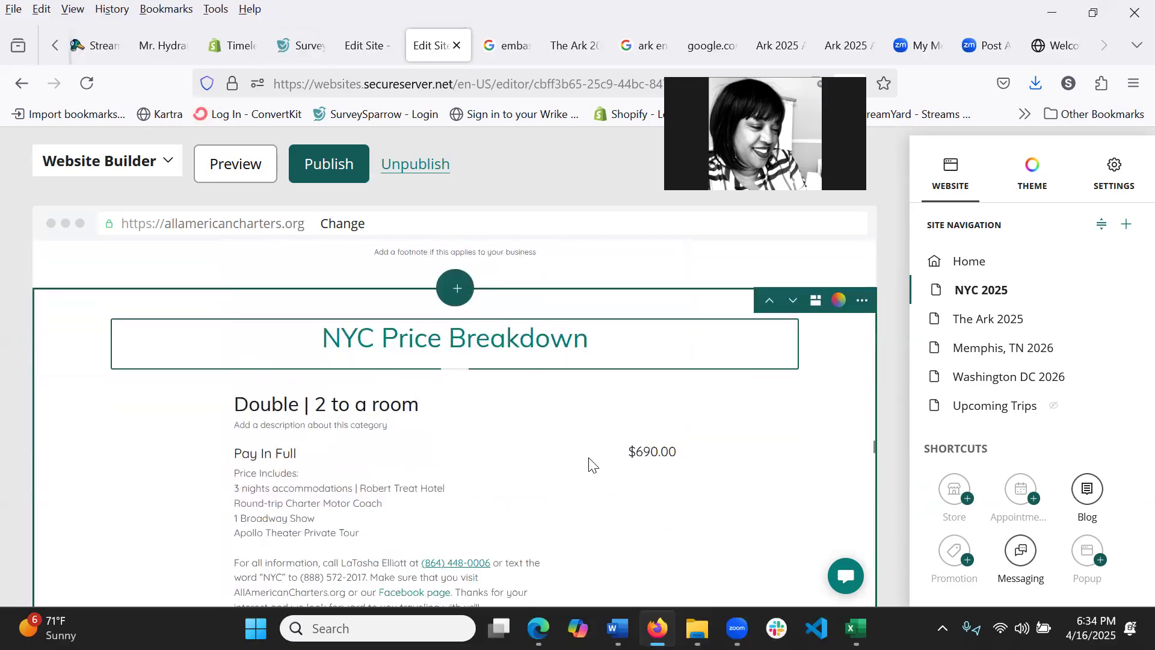
left_click(862, 303)
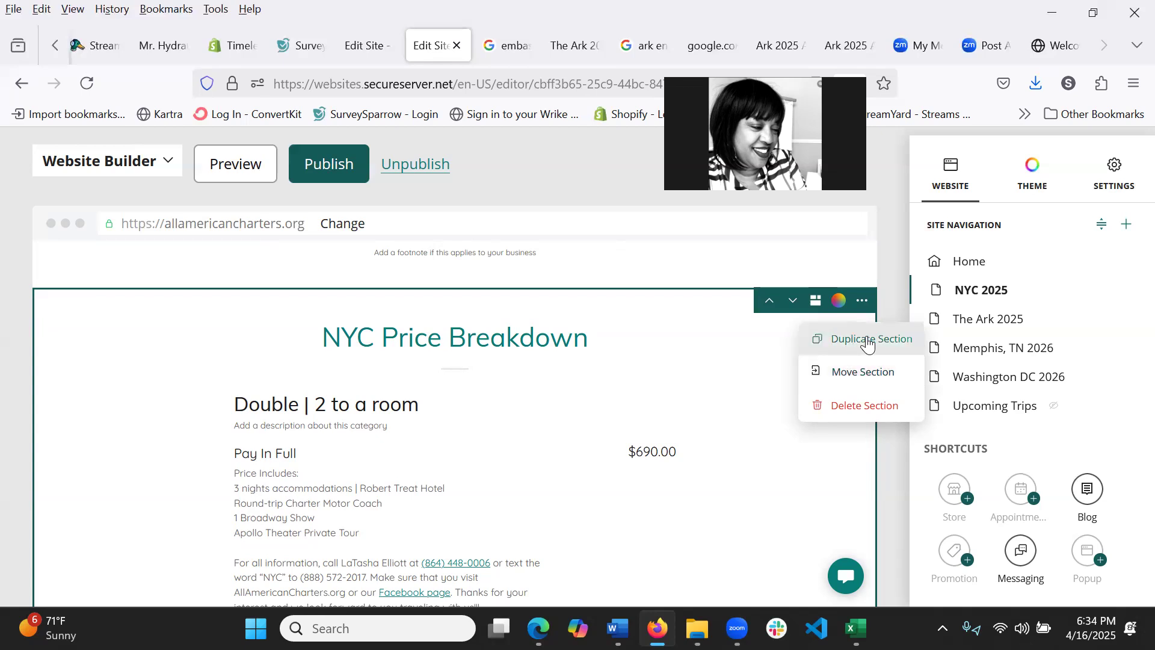
left_click(864, 372)
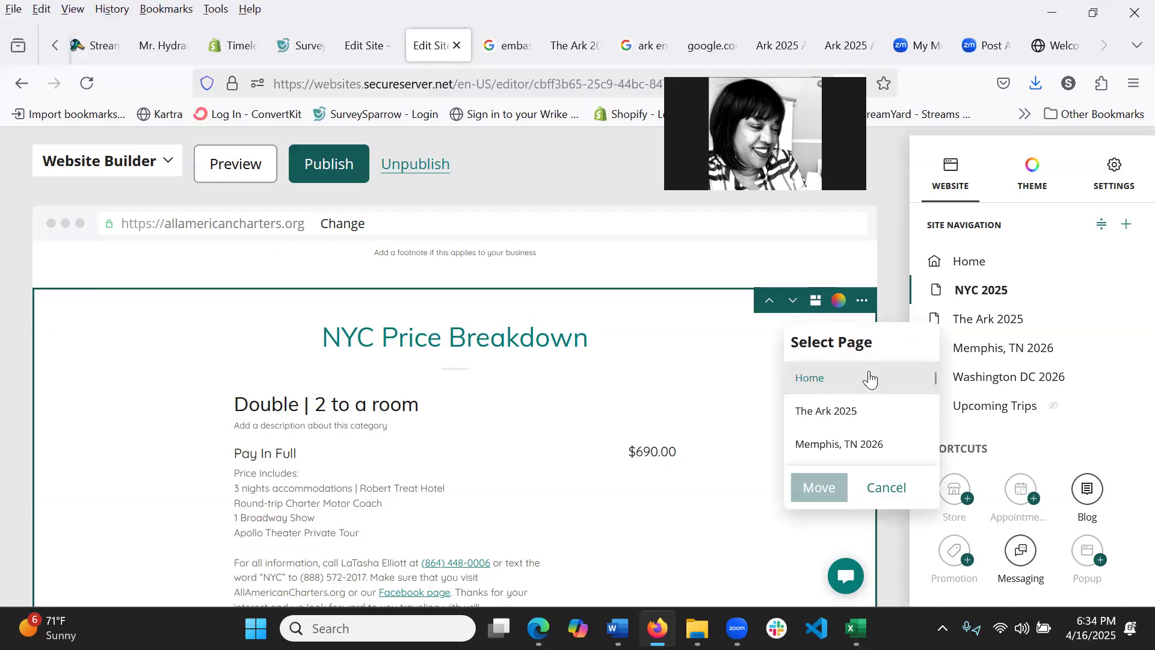
left_click(856, 410)
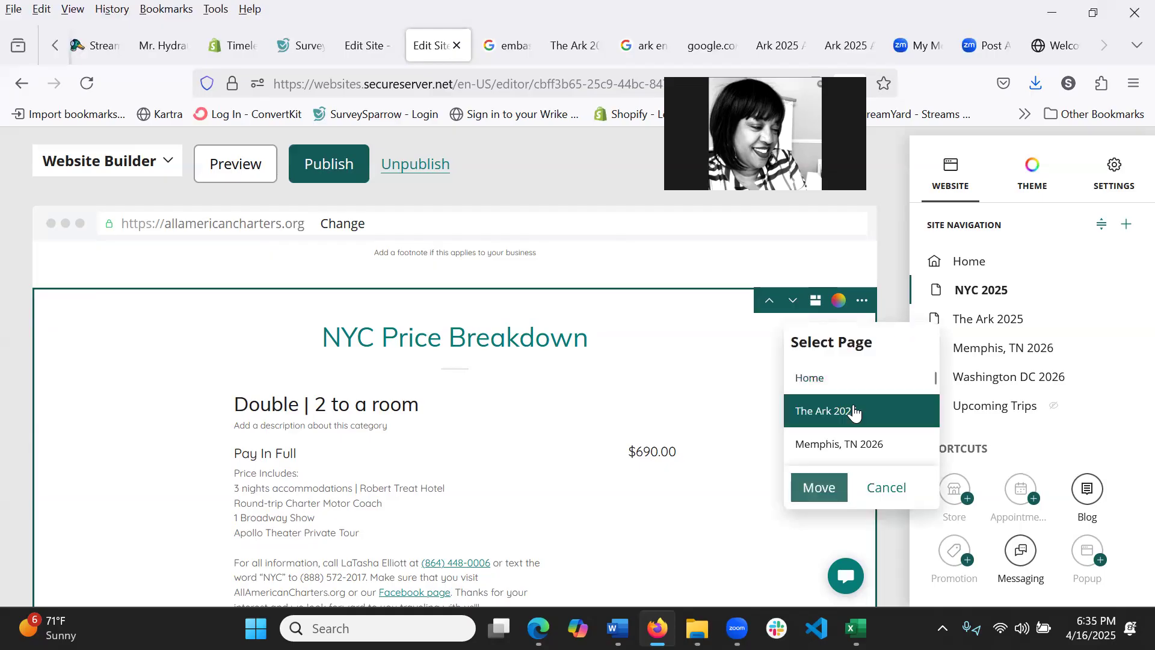
left_click(823, 488)
left_click(823, 488)
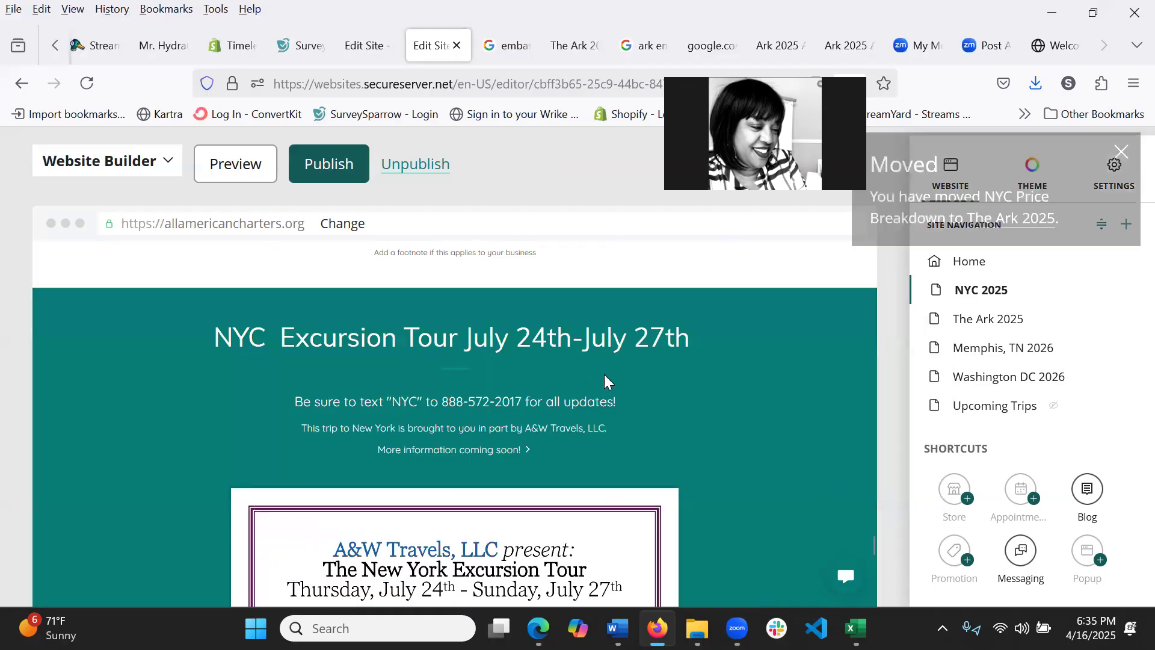
Open The Ark 2025 page and go to its NYC Price Breakdown section.
scroll(302, 304, "up", 5)
scroll(174, 296, "up", 10)
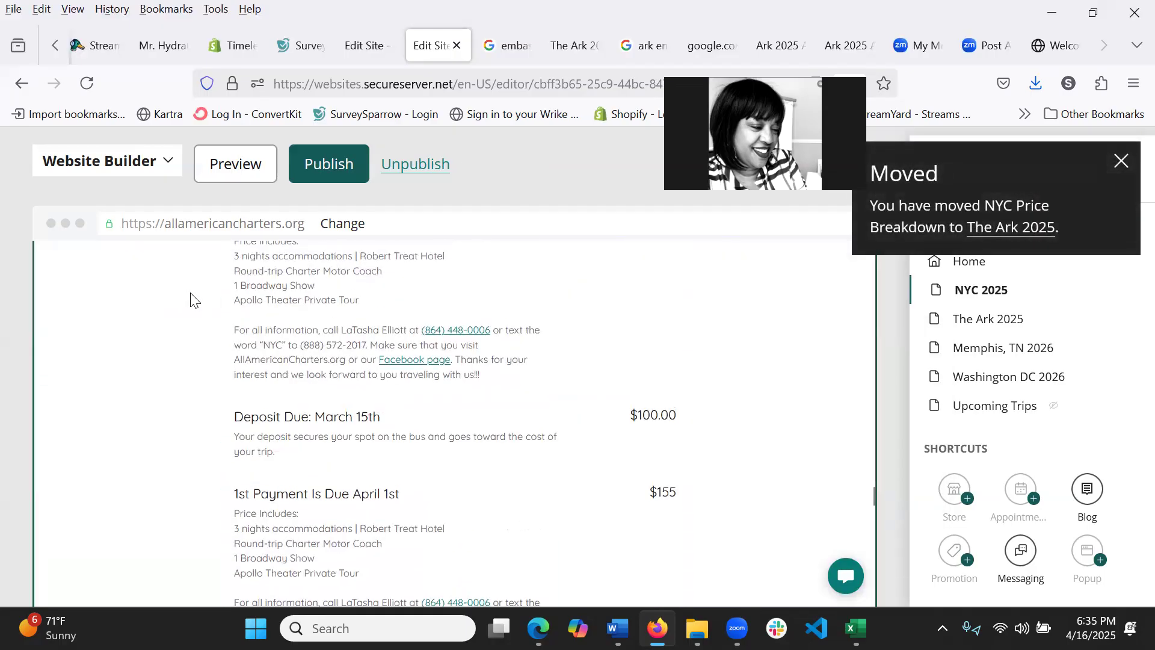
scroll(203, 302, "up", 10)
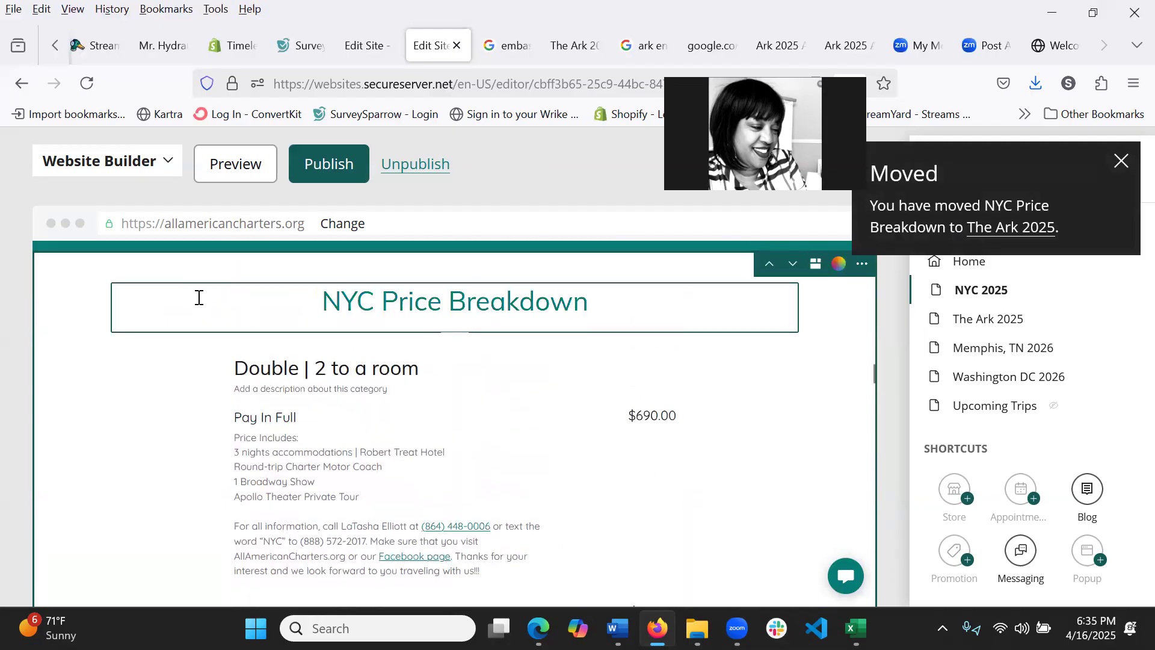
scroll(203, 302, "up", 15)
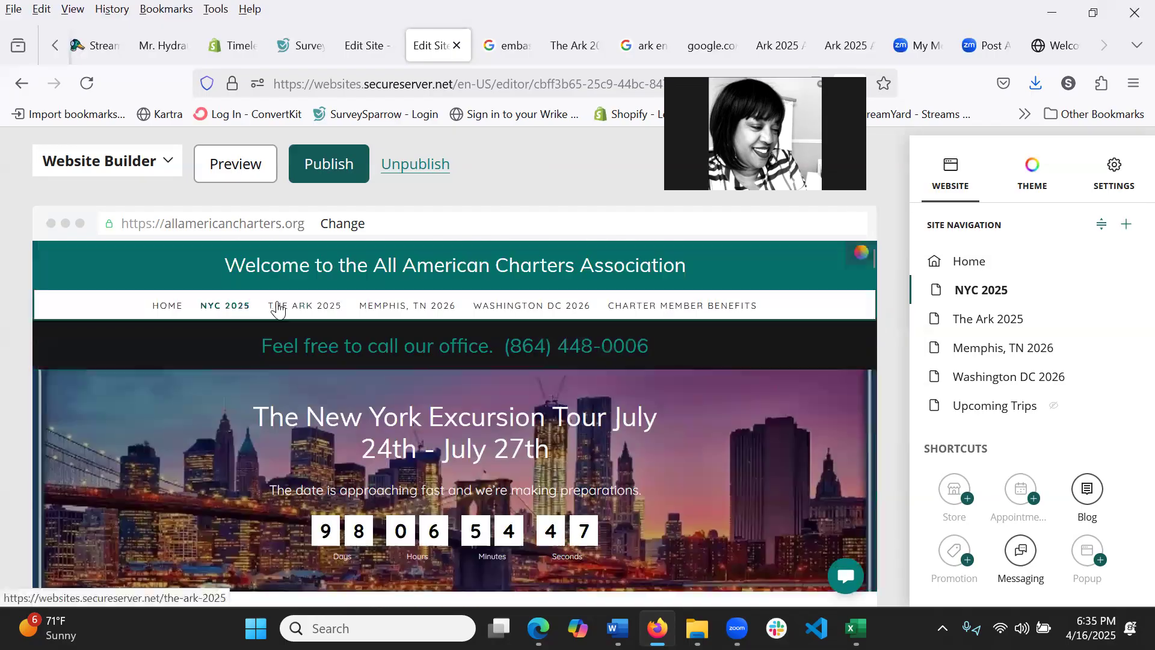
left_click(310, 305)
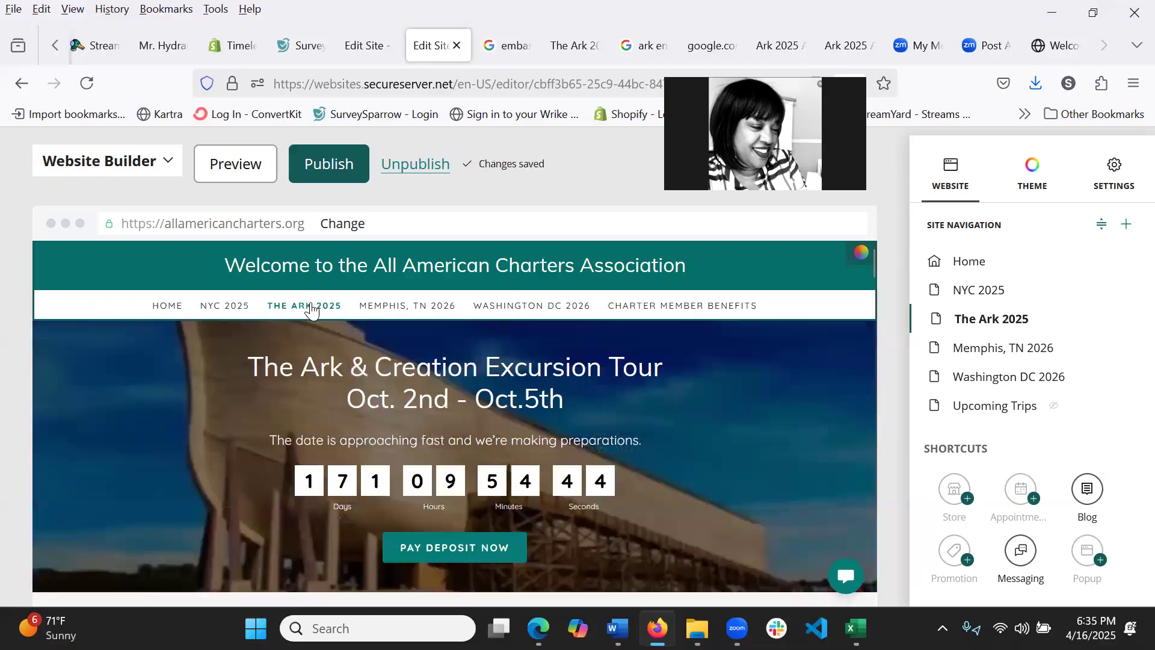
scroll(763, 430, "down", 6)
scroll(761, 432, "down", 8)
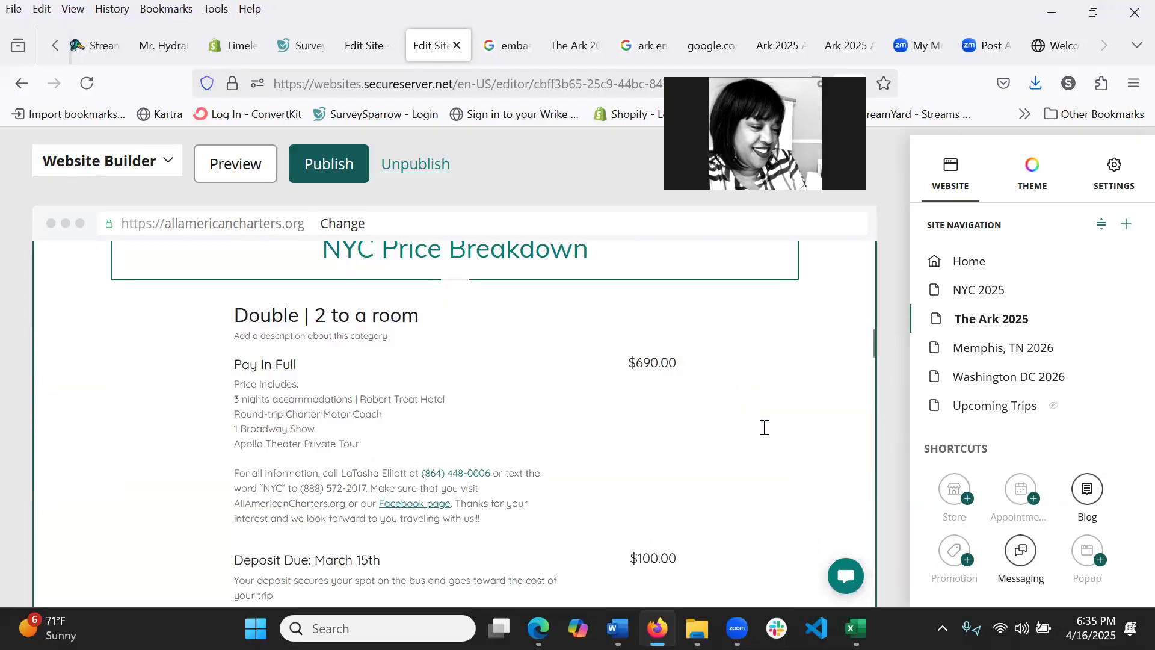
scroll(761, 429, "up", 3)
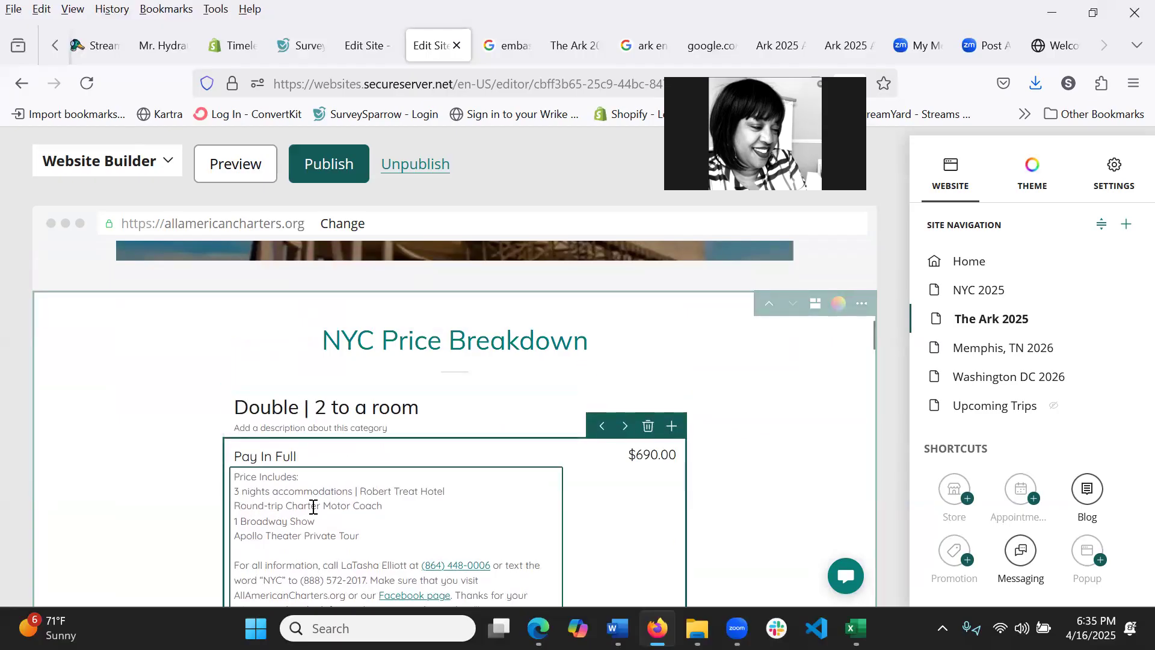
Replace the hotel name with "Embassy Suite" in the Pay In Full description under Double | 2 to a room.
left_click(360, 491)
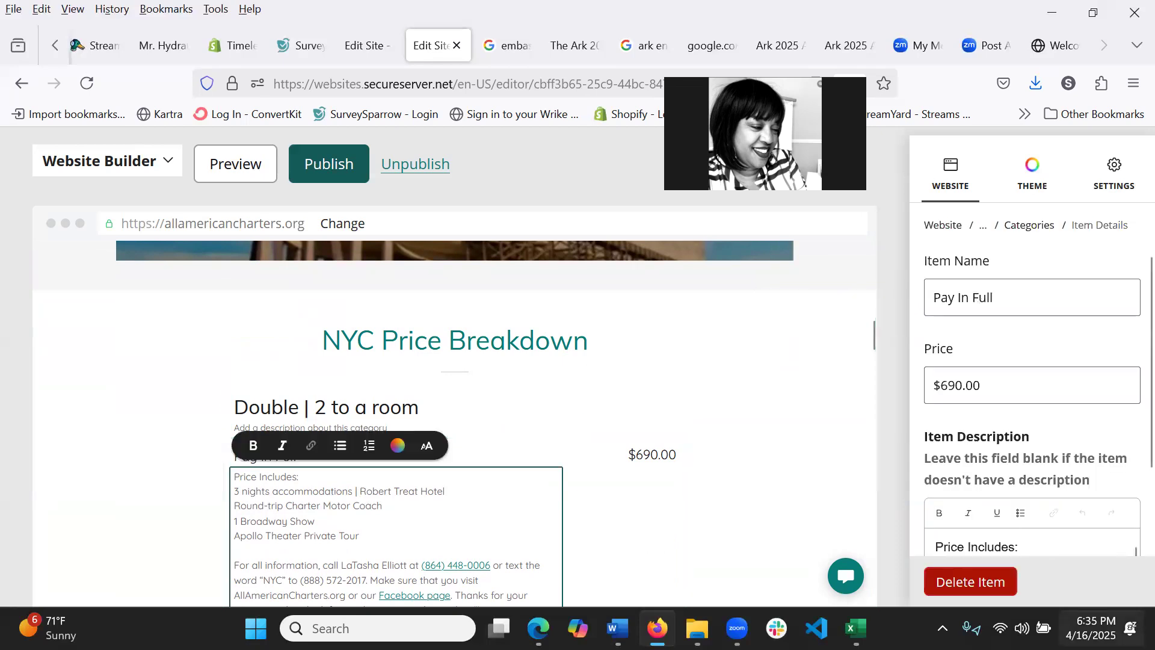
type("Embassy")
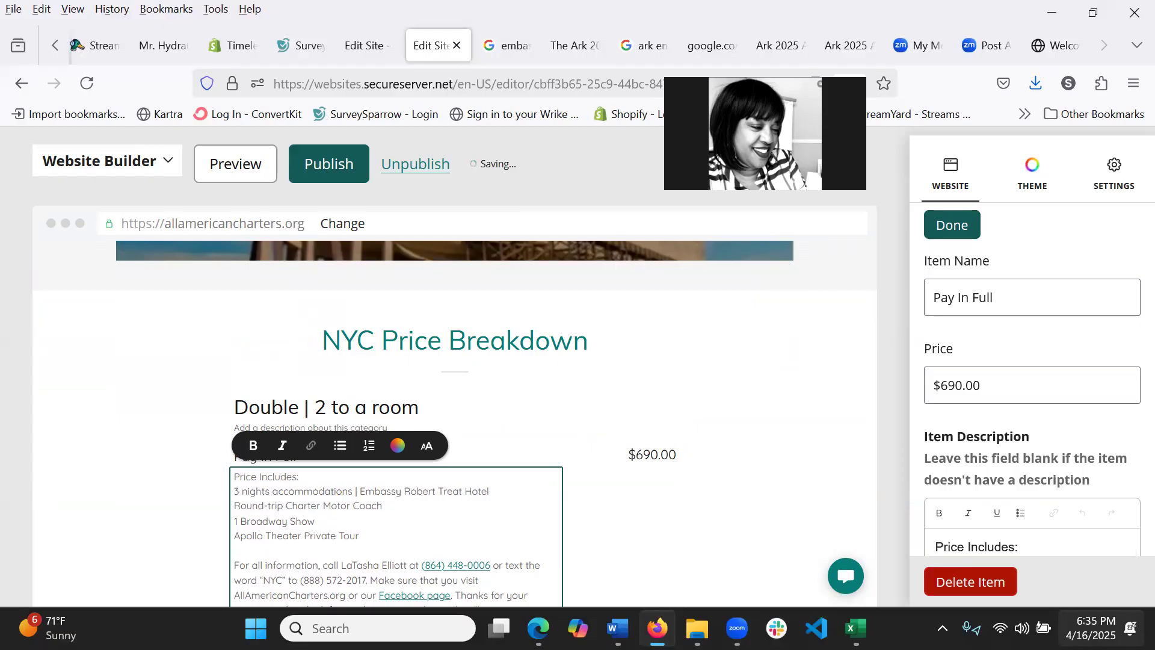
type(" Suite")
key("Delete")
key("Delete")
key("Delete")
key("Delete")
key("Delete")
key("Delete")
key("Delete")
key("Delete")
key("Delete")
key("Delete")
key("Delete")
key("Delete")
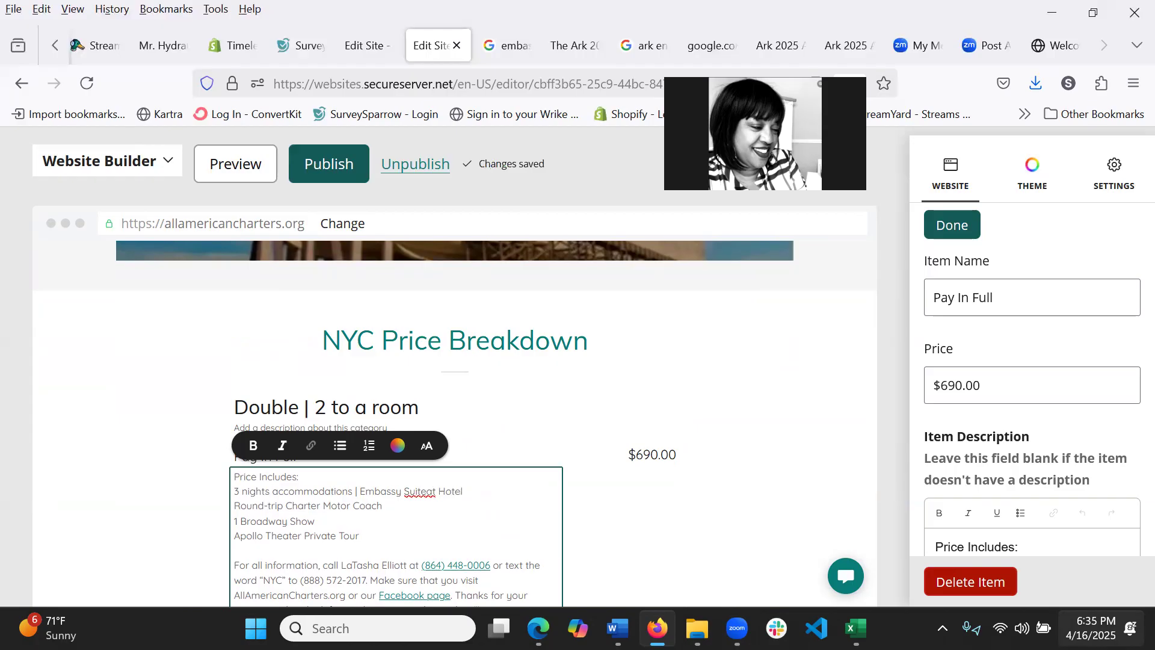
key("Delete")
key("Delete")
key("Delete")
key("Delete")
key("Delete")
key("Delete")
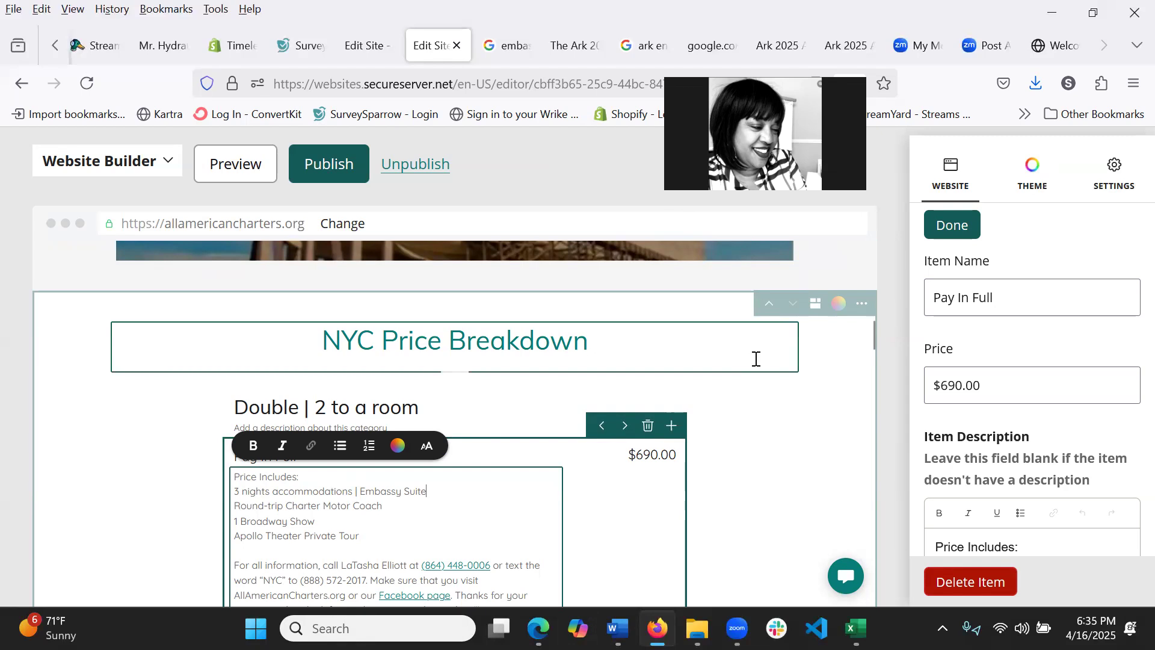
left_click(680, 25)
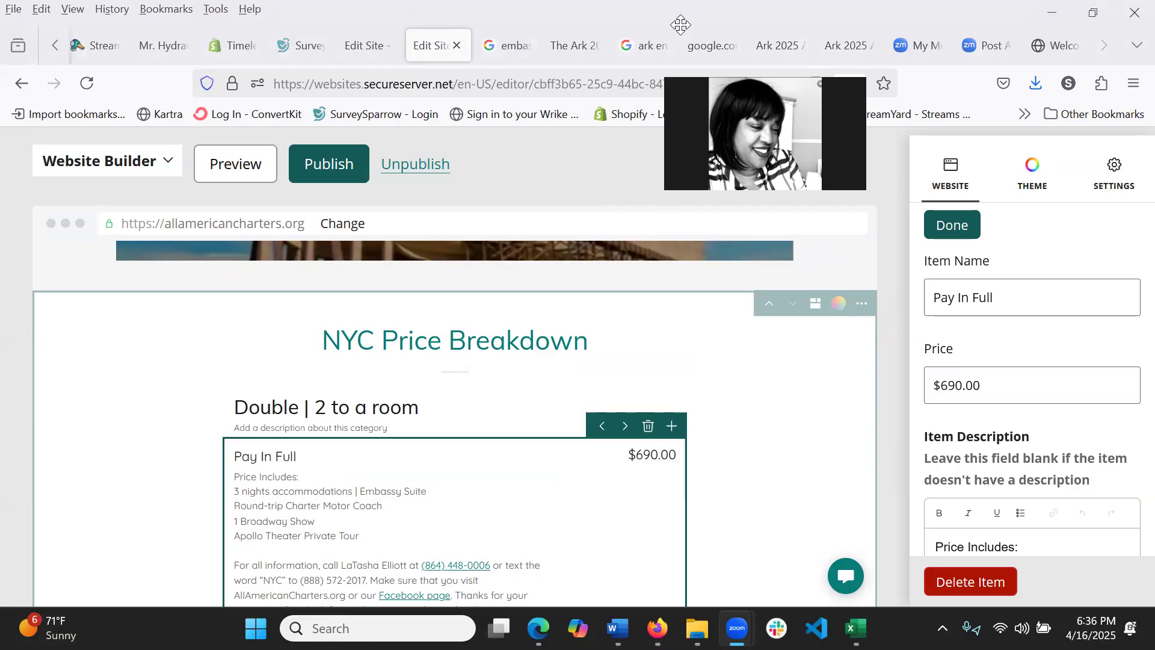
key("XF86AudioMute")
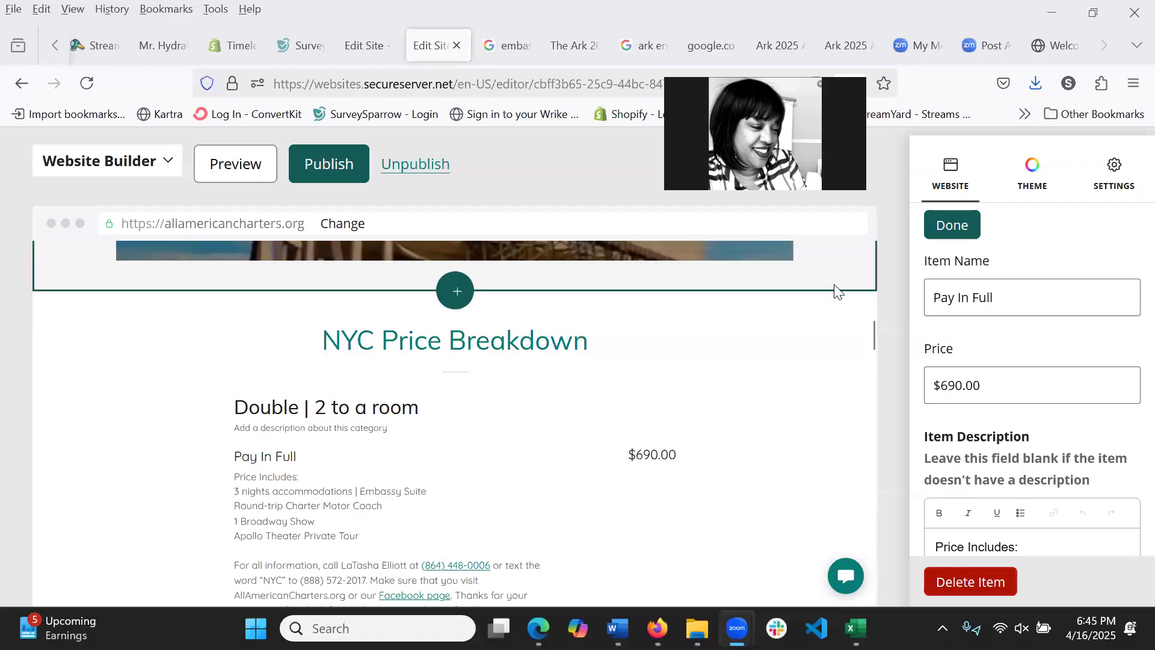
key("XF86AudioMute")
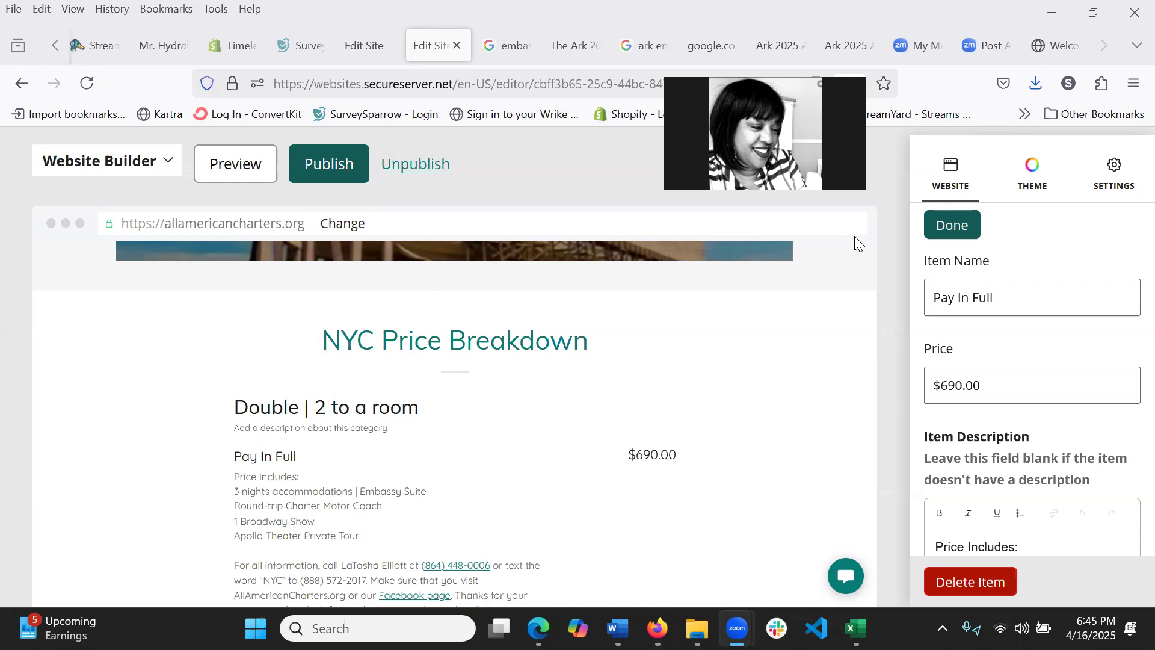
left_click(593, 162)
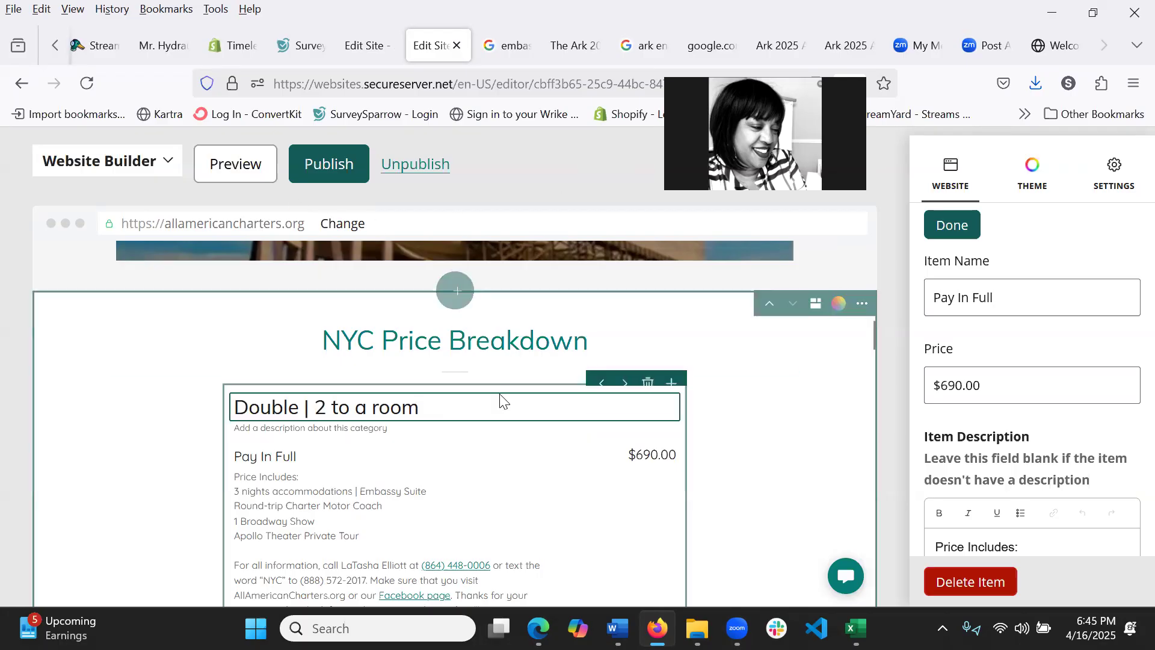
scroll(518, 386, "up", 4)
scroll(510, 350, "down", 4)
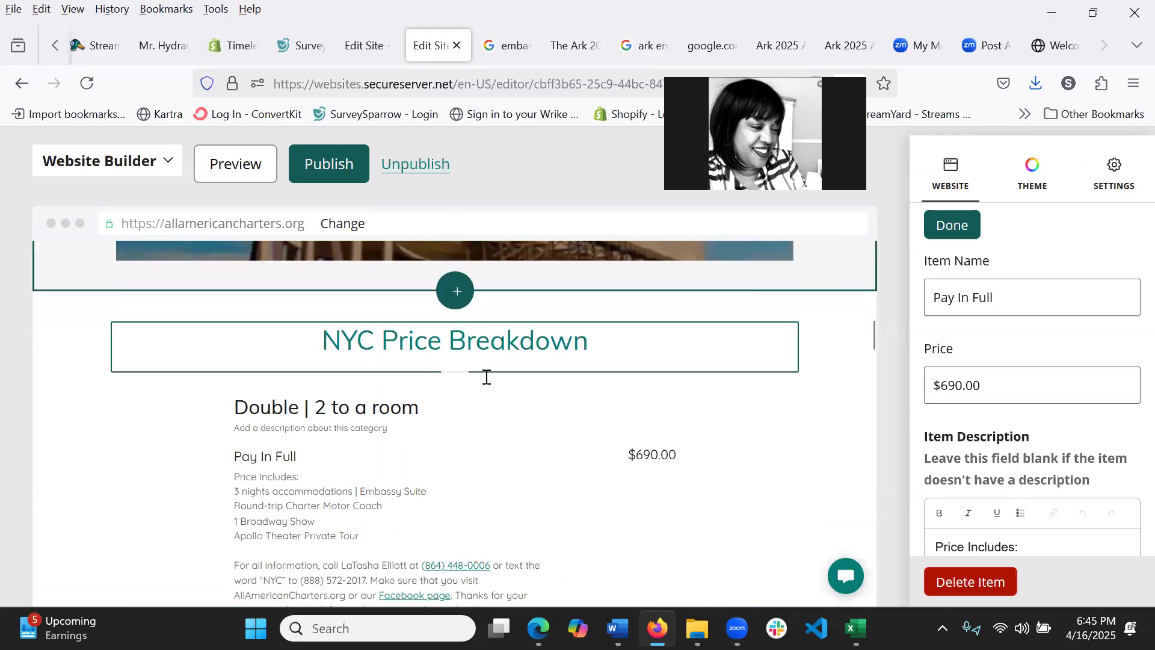
Change the price section's title on The Ark 2025 page to "Ark Encounter Price Breakdown".
left_click(377, 337)
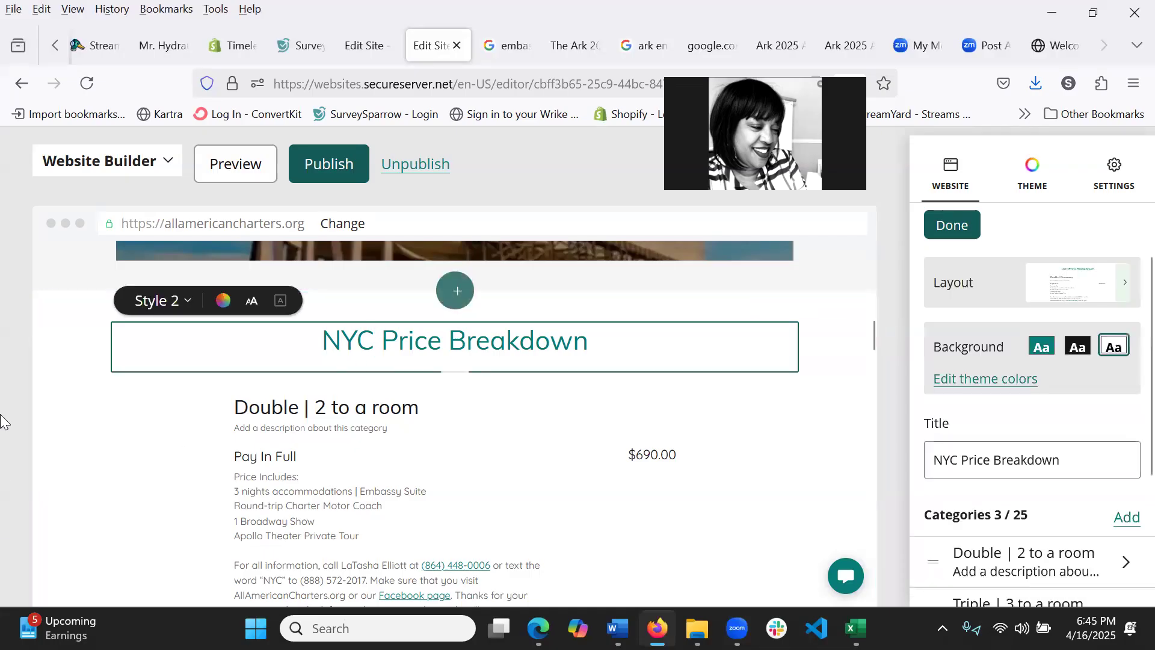
key("BackSpace")
key("BackSpace")
key("BackSpace")
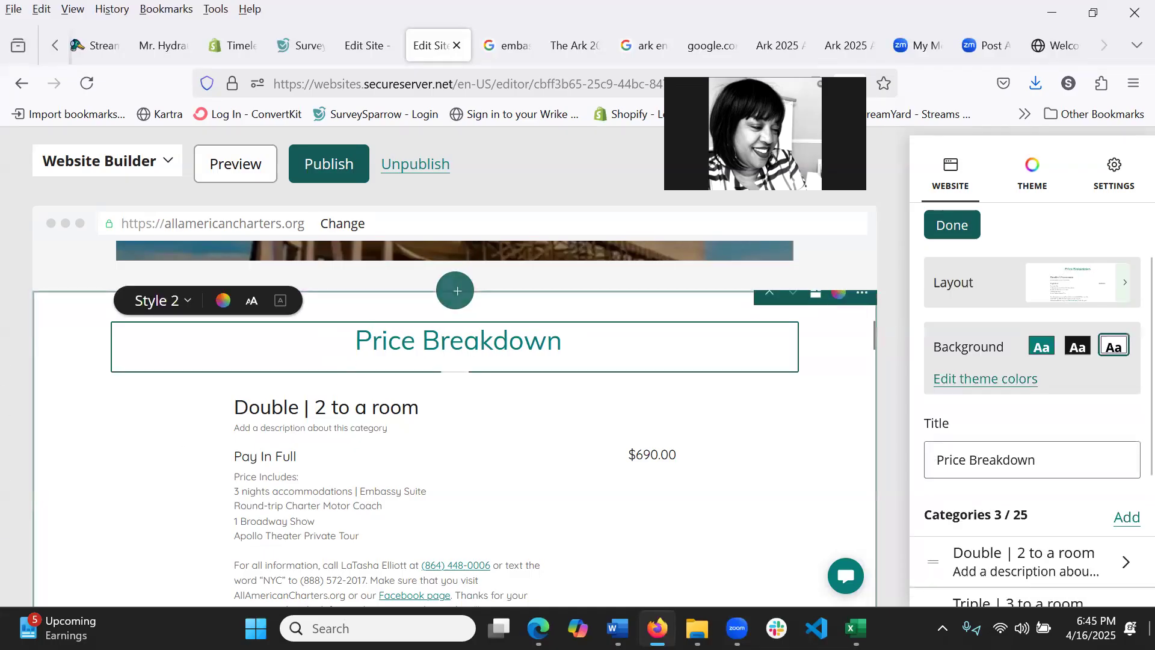
type("Ark Encounter")
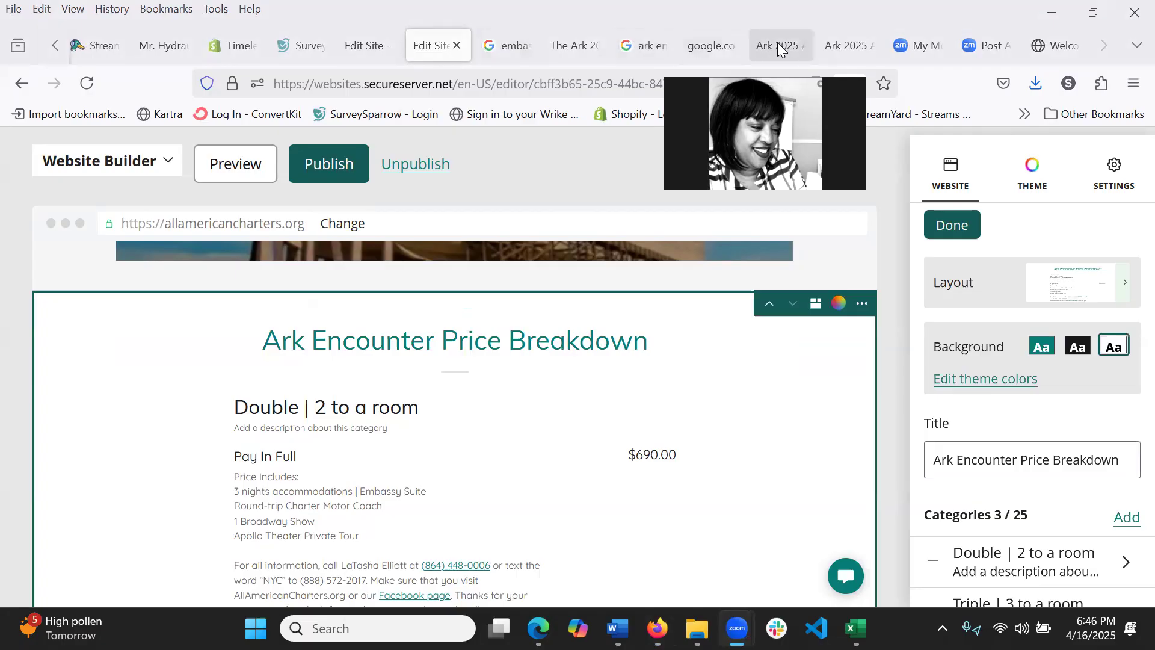
Check the Ark 2025 flyer PDF for the price inclusions, deposit due date and room rates, and return to the site editor.
left_click(834, 49)
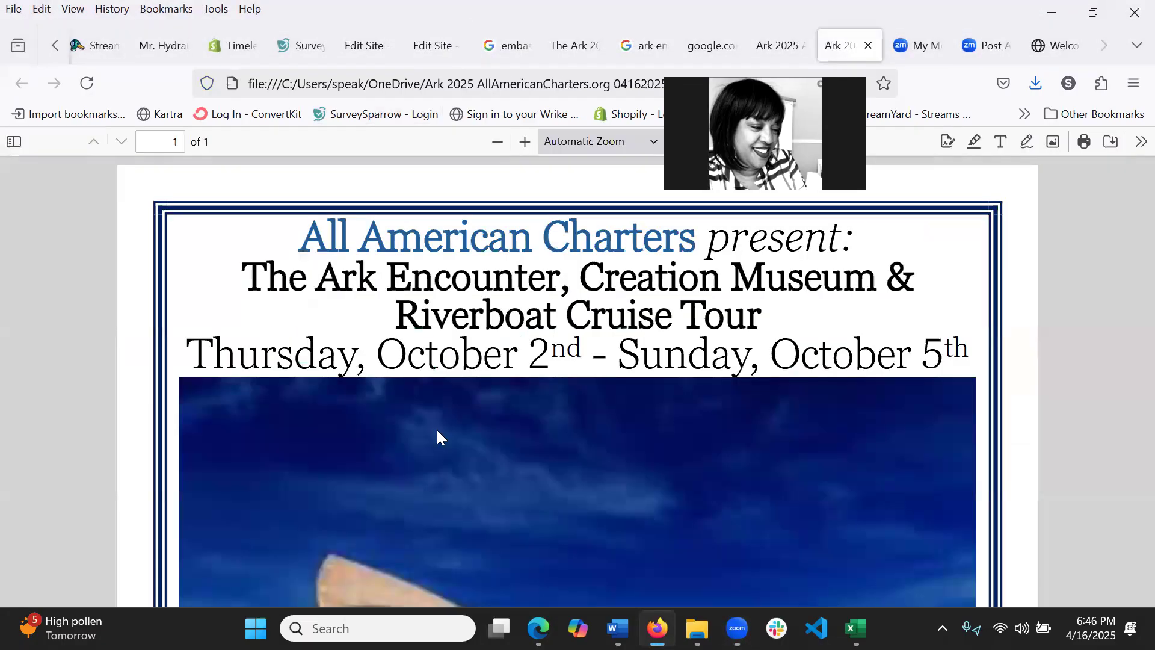
scroll(428, 398, "down", 10)
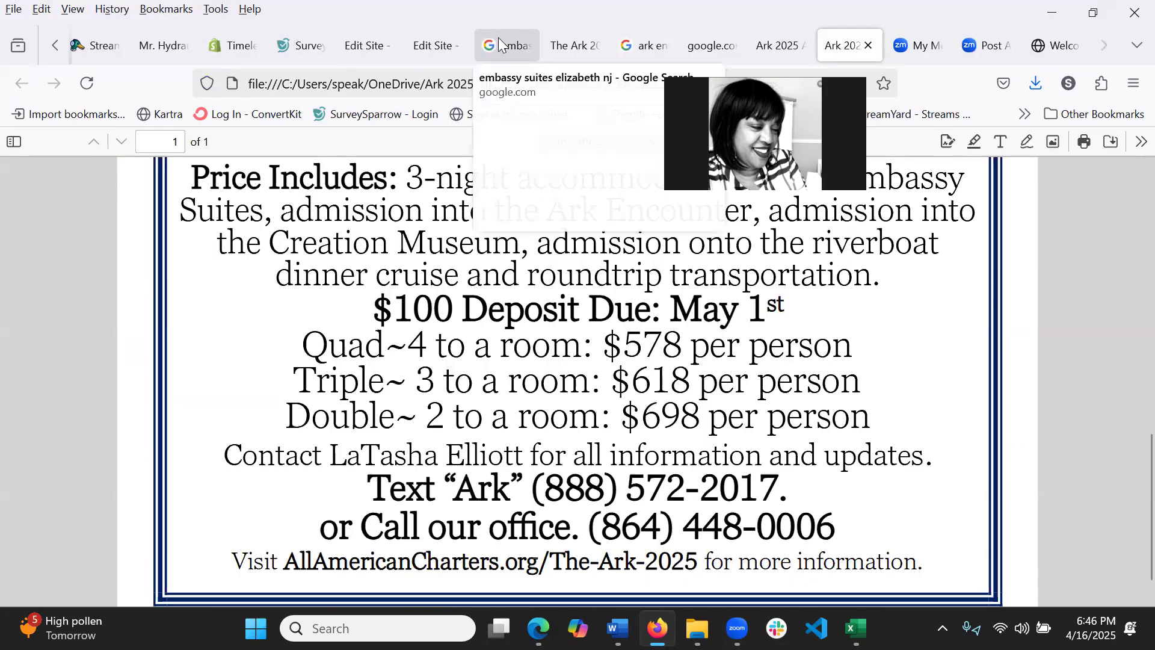
left_click(414, 46)
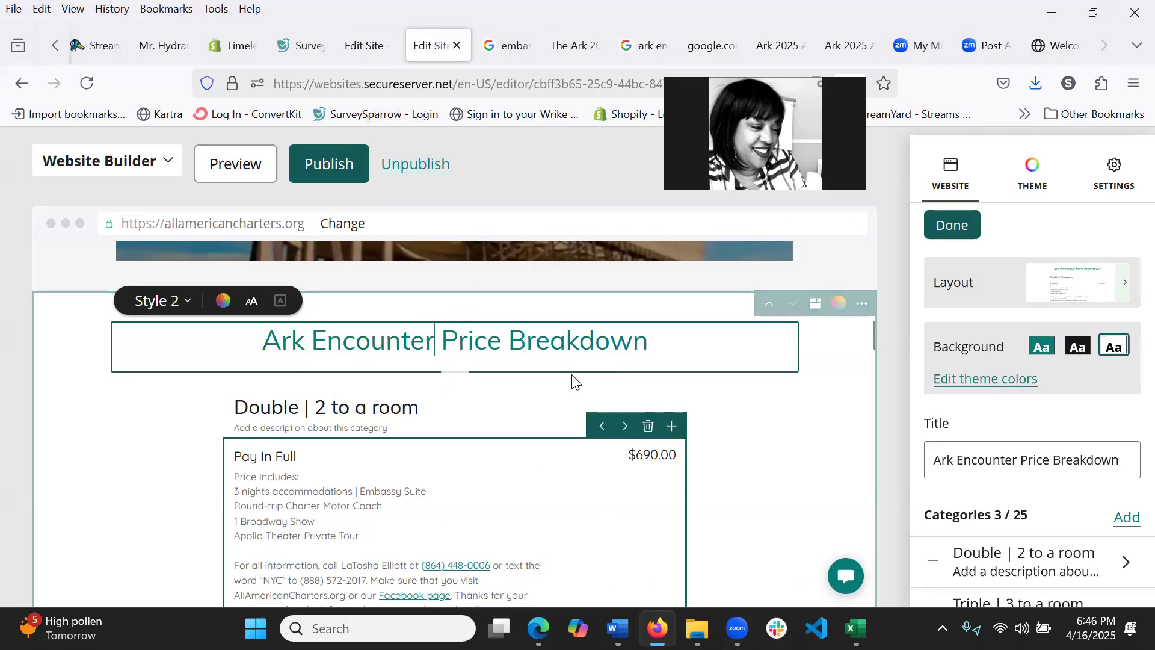
Add a PDF Viewer section directly above the Ark Encounter Price Breakdown section.
scroll(578, 379, "up", 4)
scroll(564, 415, "down", 1)
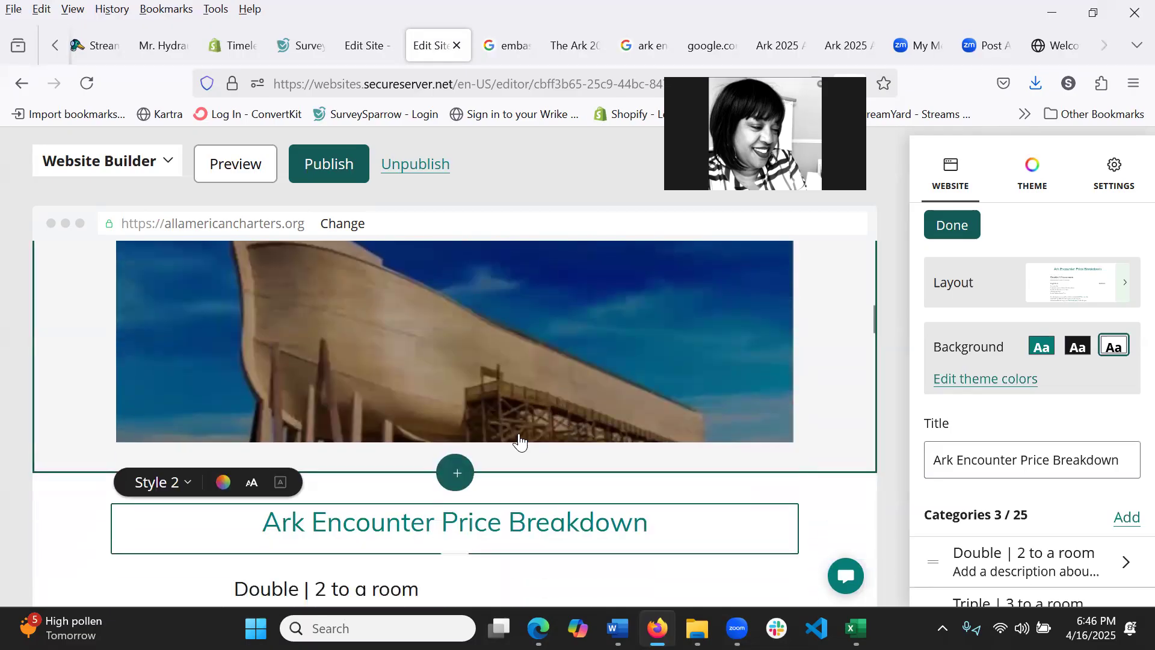
left_click(455, 473)
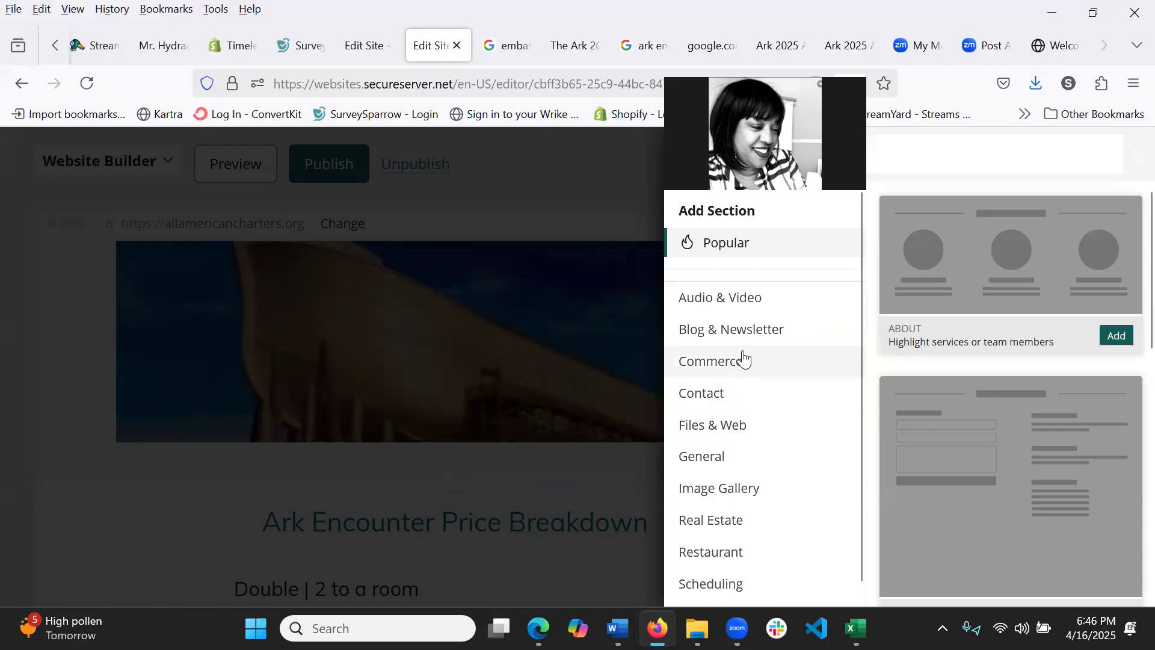
left_click(735, 431)
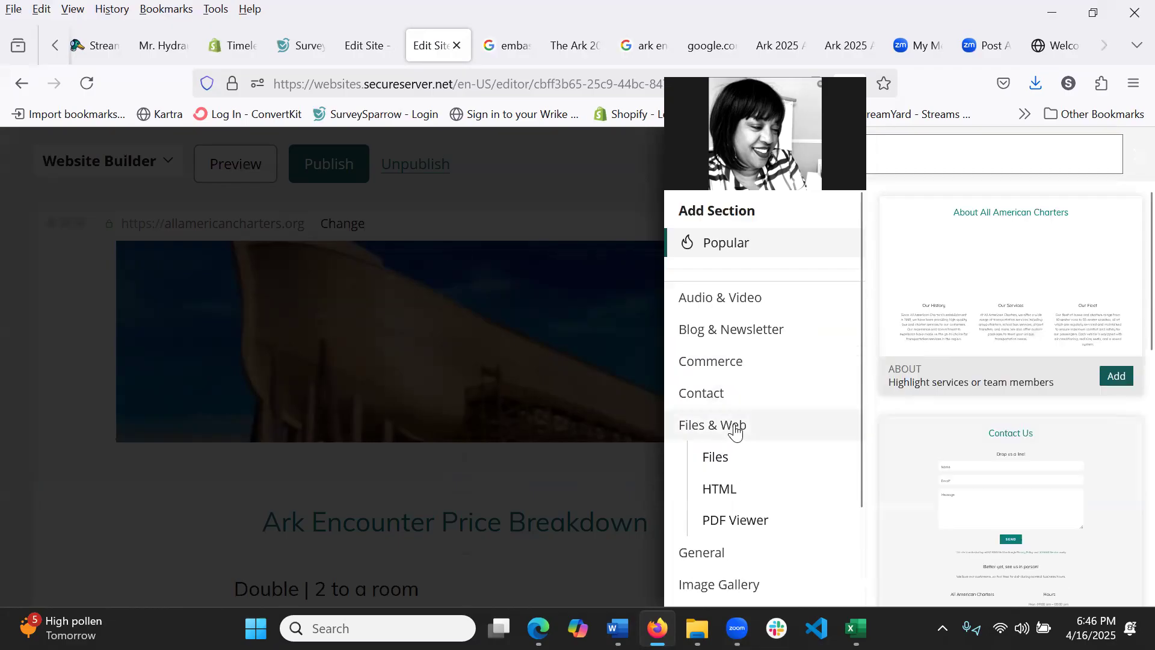
left_click(715, 522)
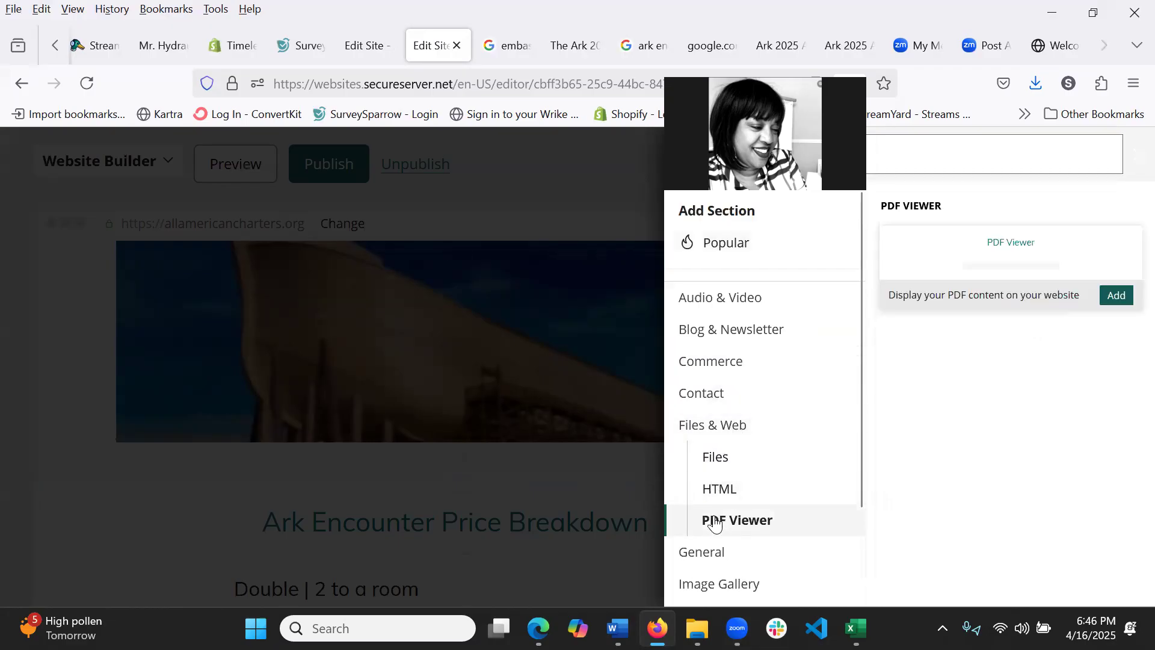
left_click(1122, 296)
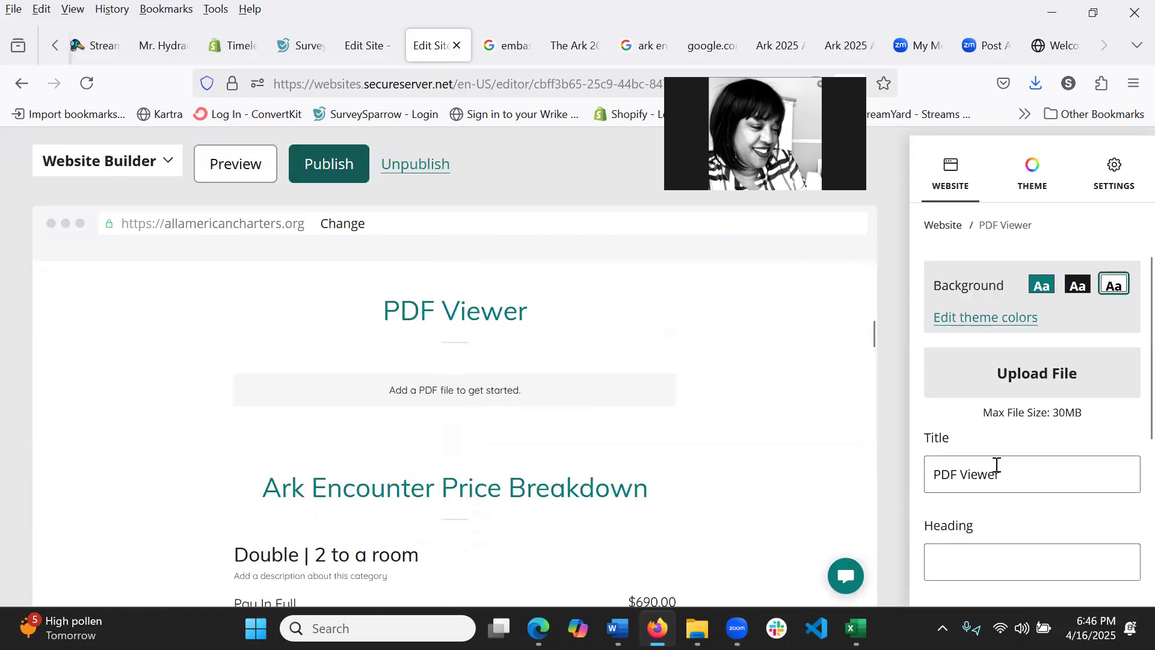
Change the PDF viewer section's title to "Ark Encounter 2025".
scroll(1017, 469, "down", 3)
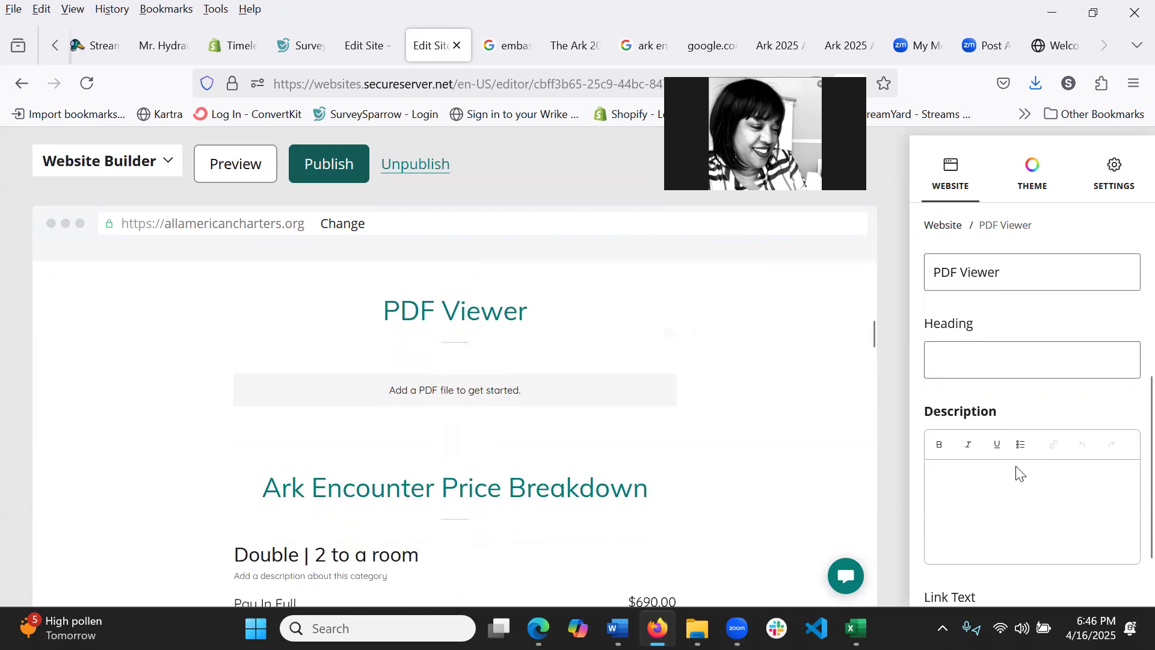
left_click(1023, 265)
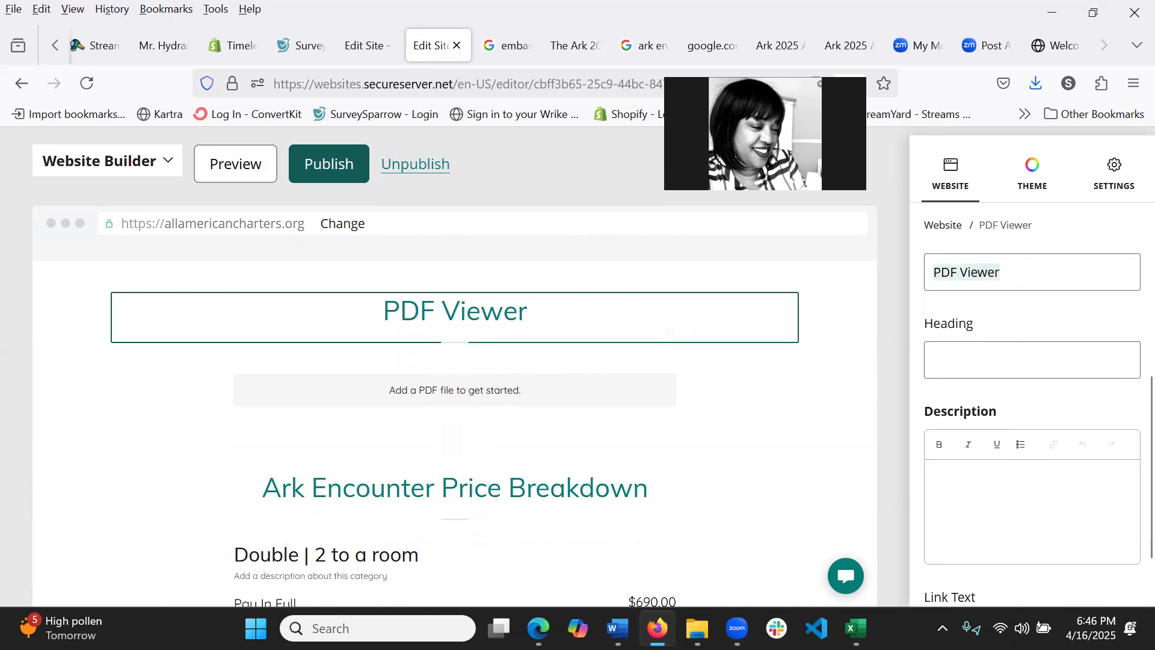
type("Ark Enco")
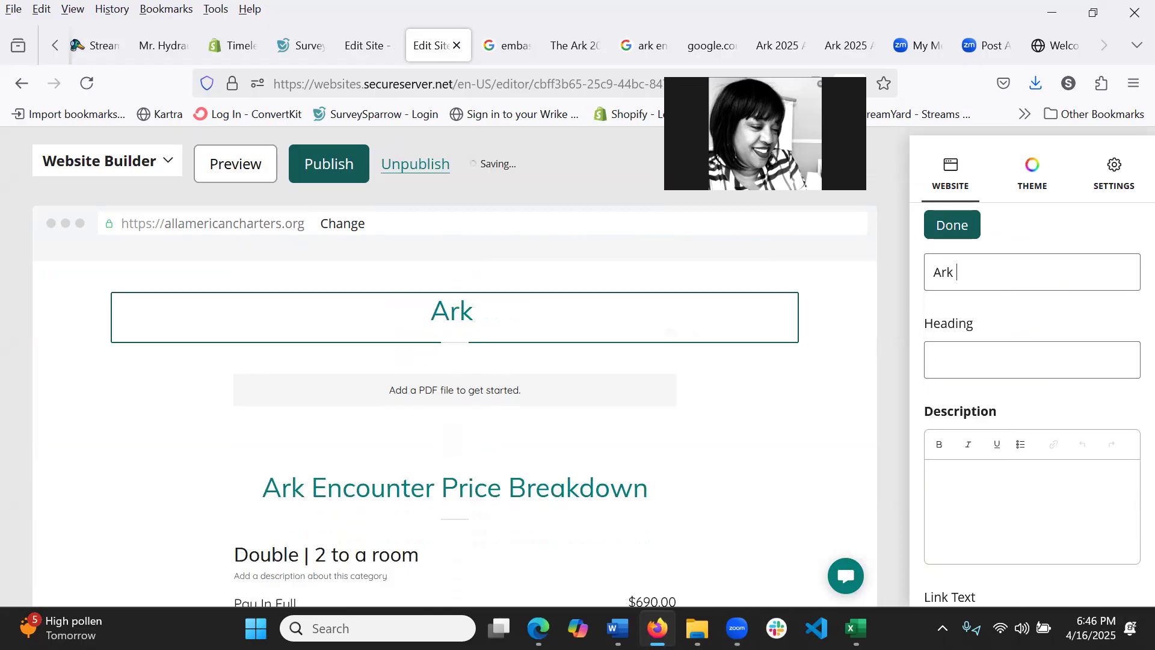
type("u")
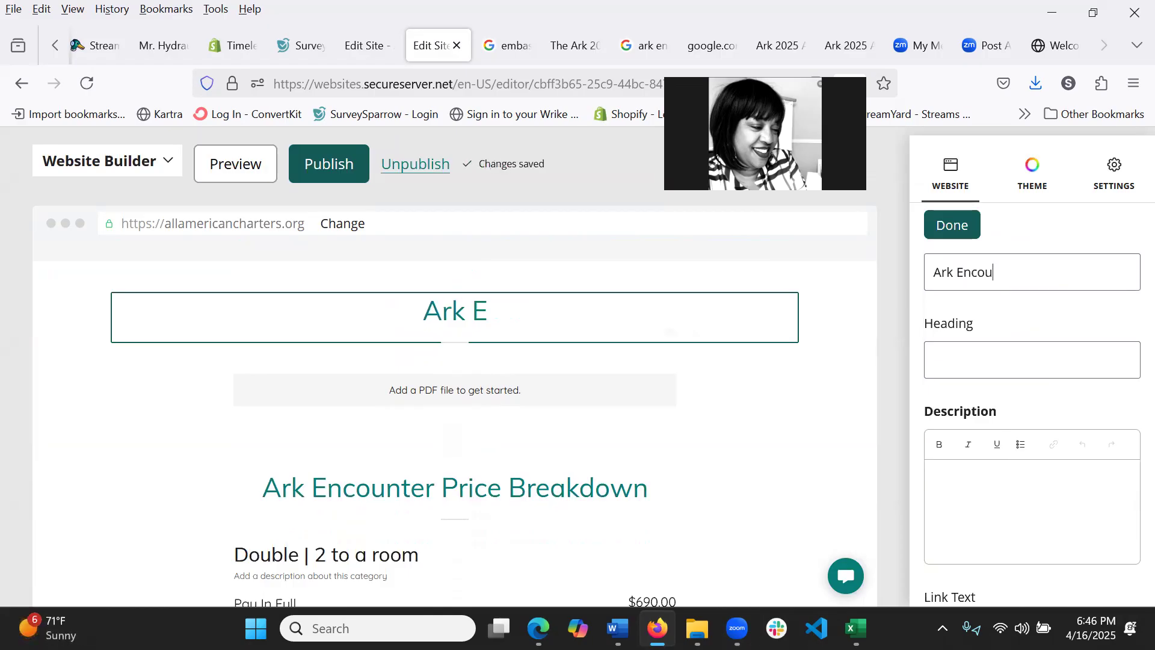
type("nter 2025")
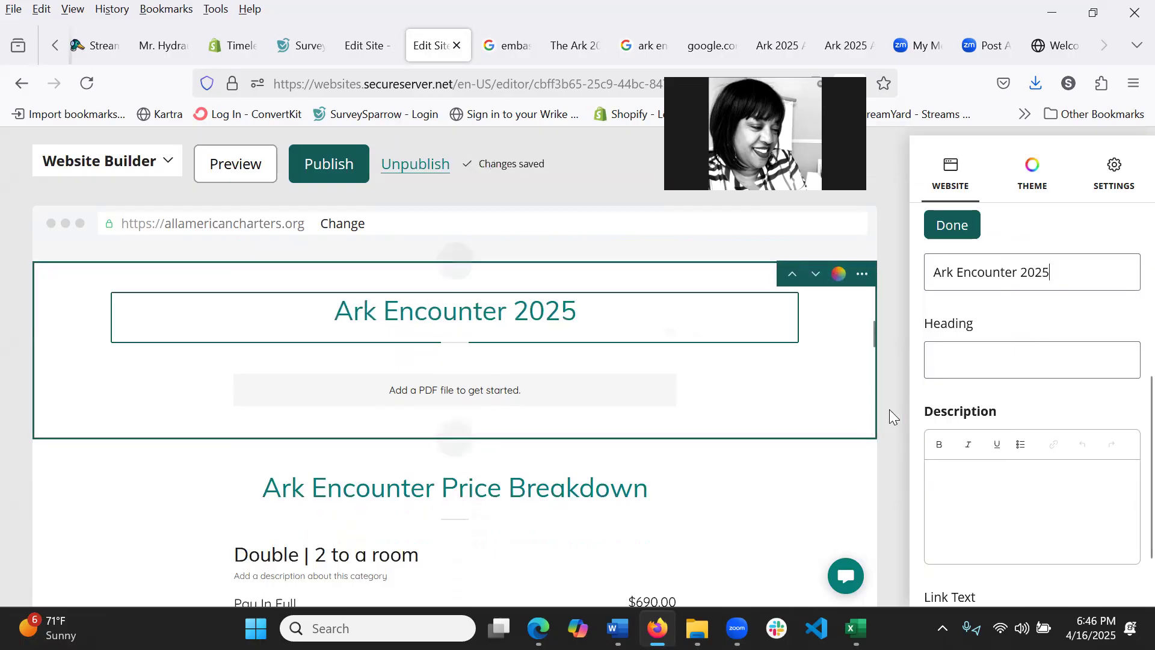
scroll(982, 412, "down", 2)
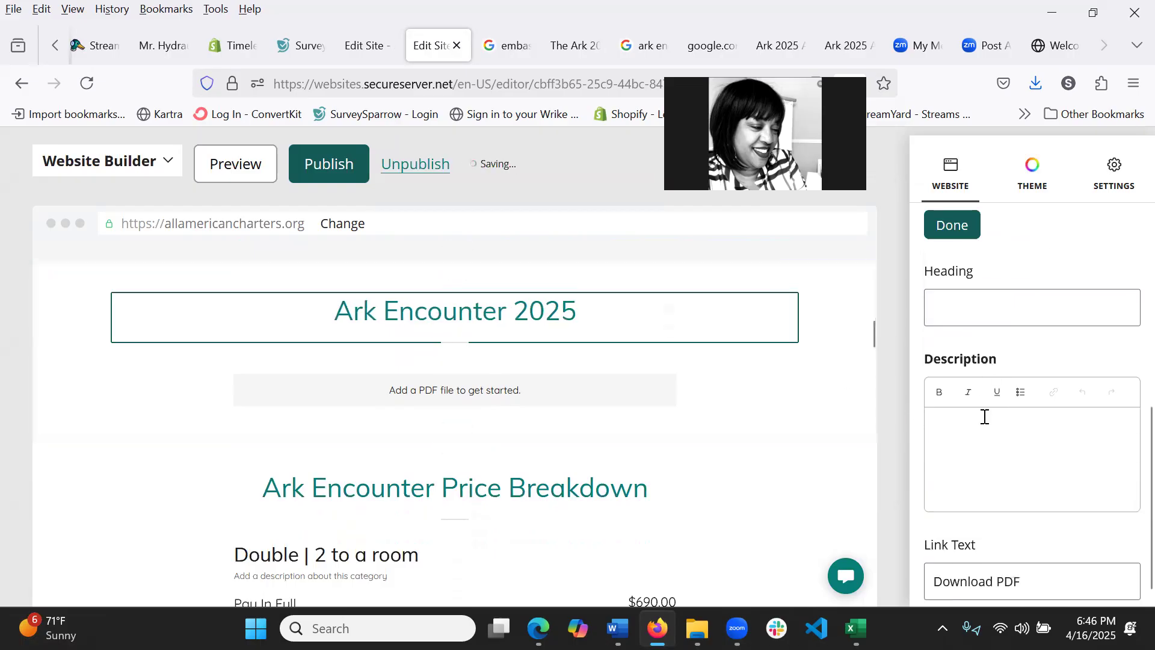
left_click(978, 570)
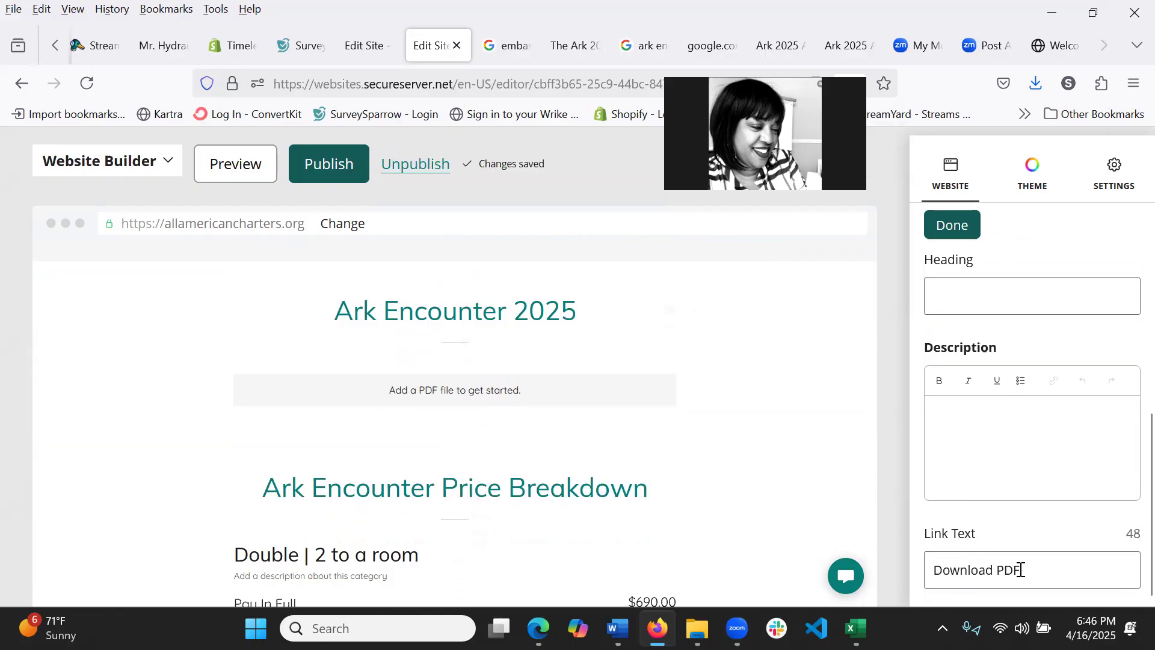
scroll(1034, 559, "up", 4)
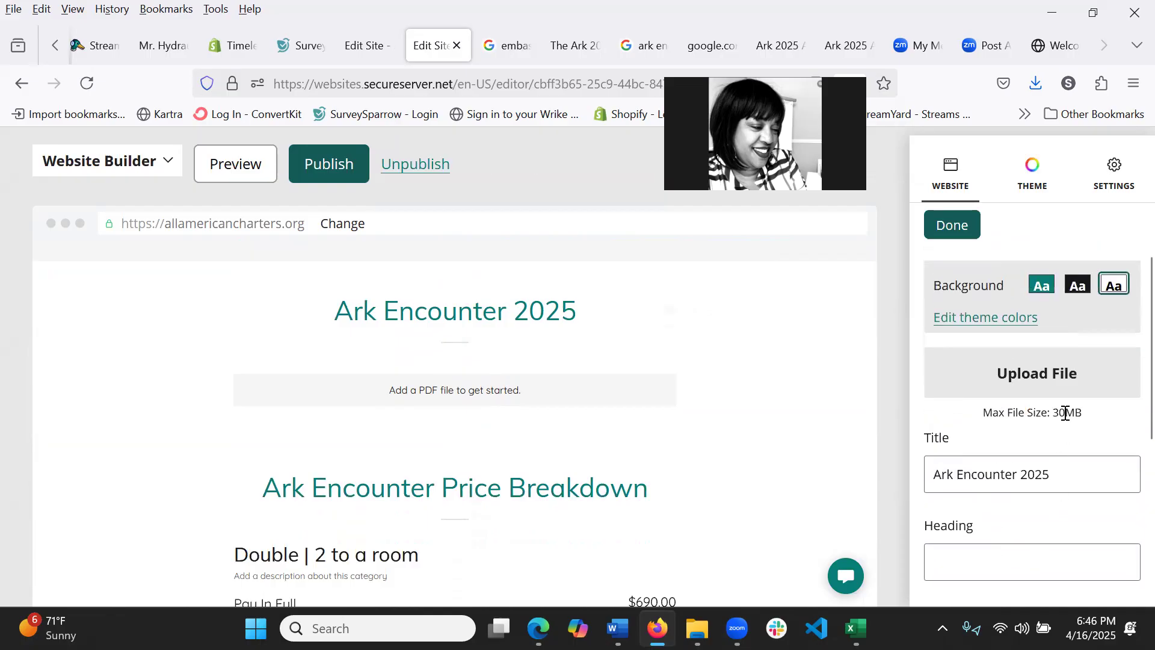
left_click(1065, 372)
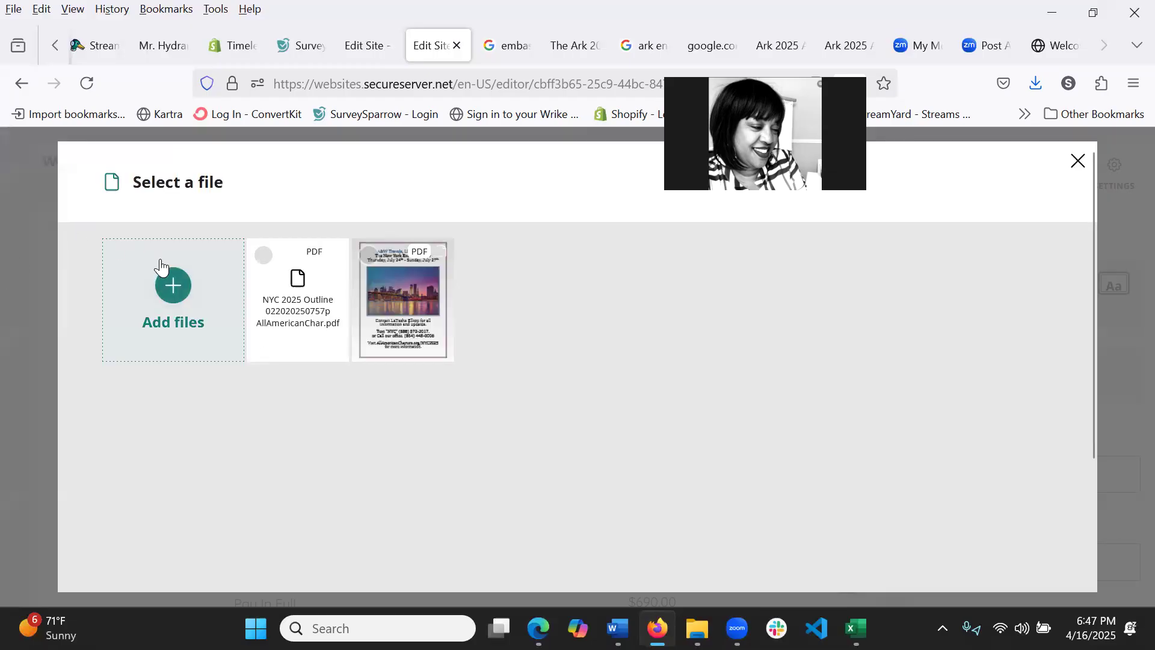
left_click(177, 287)
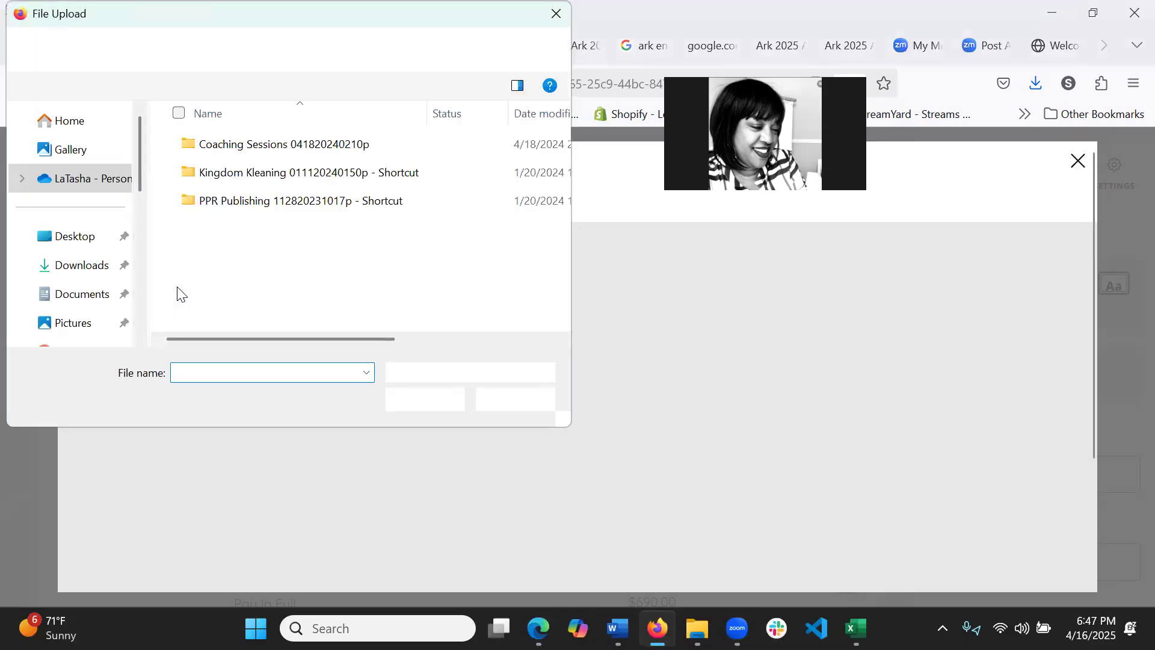
left_click(65, 263)
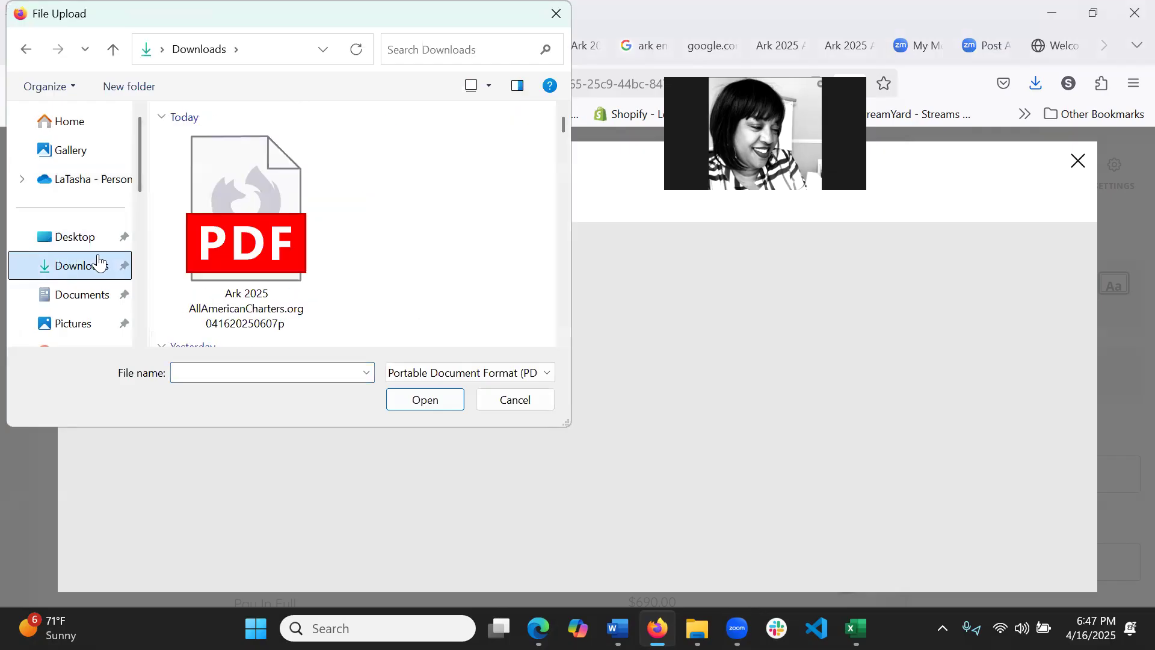
left_click(238, 259)
left_click(423, 397)
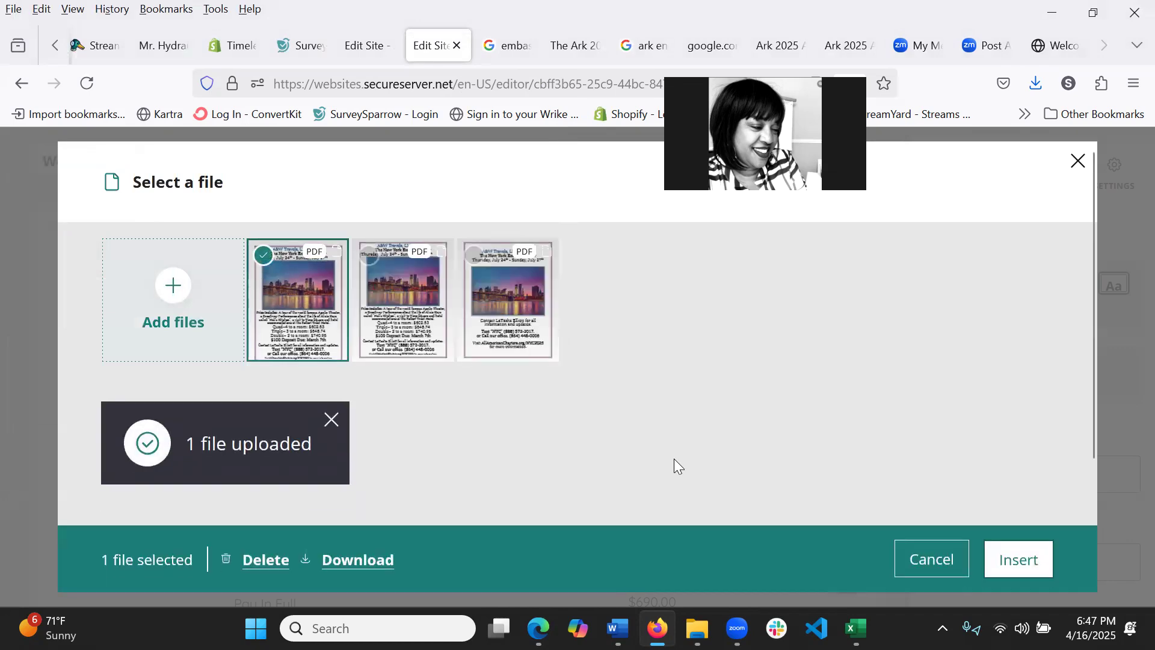
left_click(1027, 564)
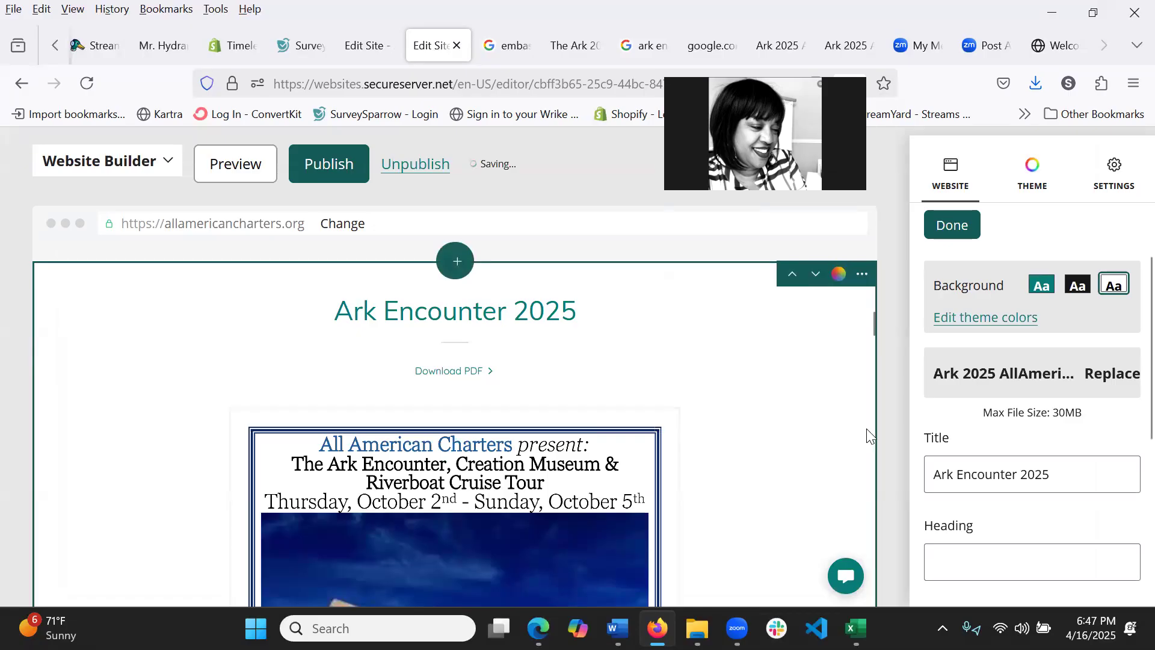
Set the Pay In Full price under Double | 2 to a room to $698.00.
scroll(996, 460, "down", 5)
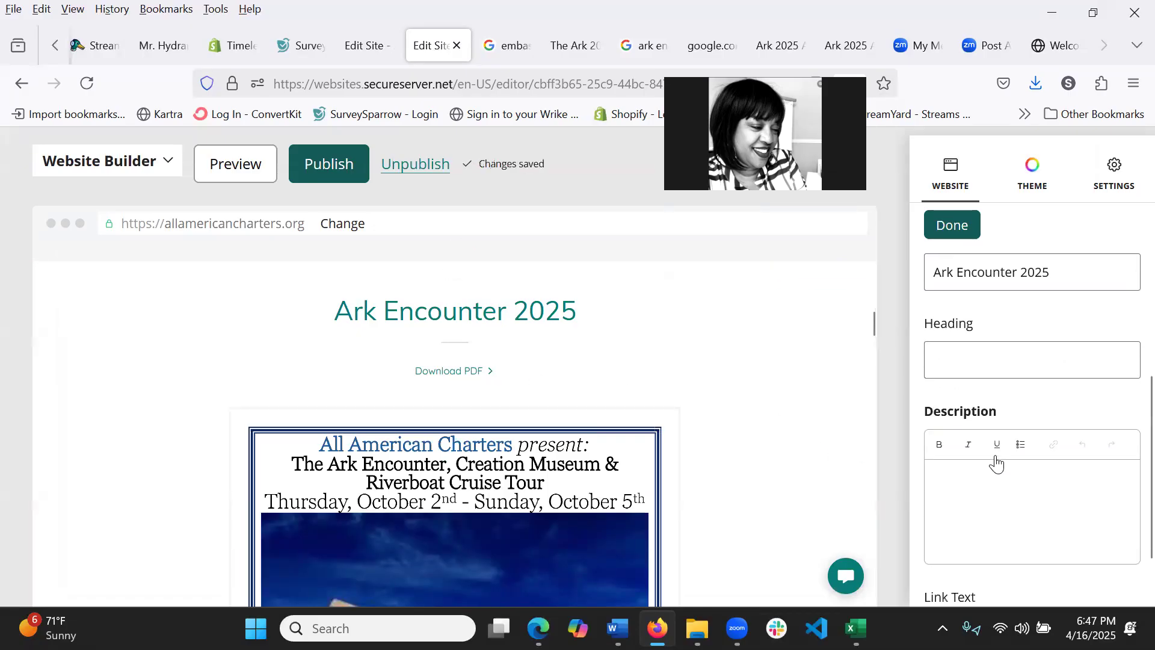
scroll(728, 469, "down", 5)
scroll(719, 415, "down", 5)
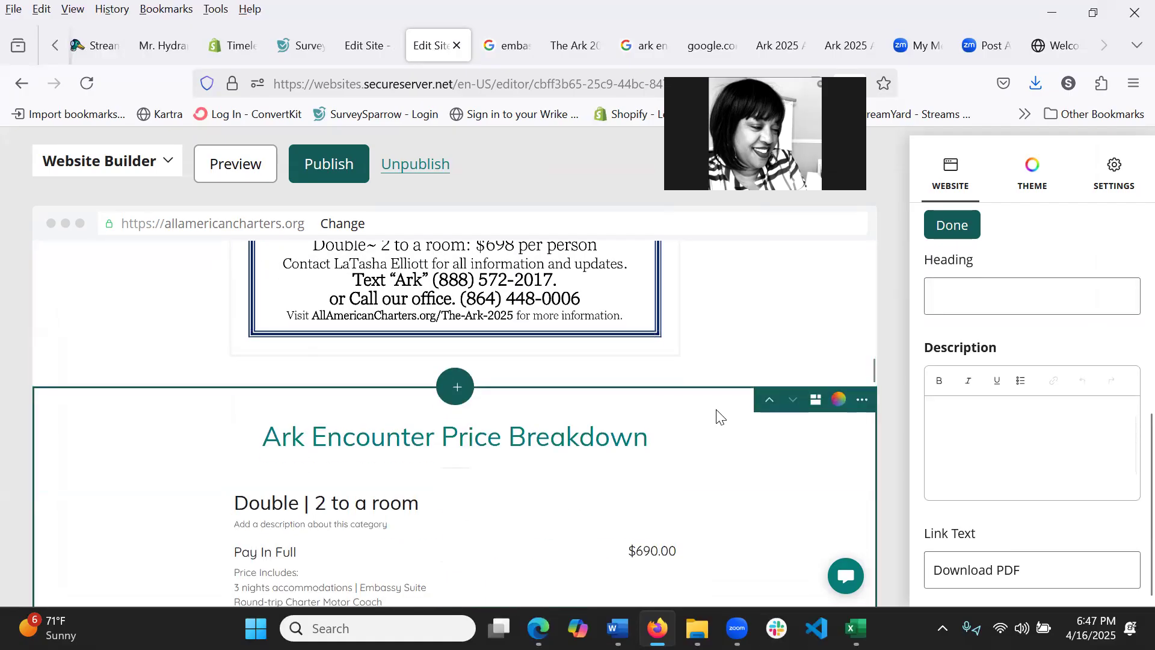
scroll(719, 415, "up", 3)
scroll(719, 415, "down", 3)
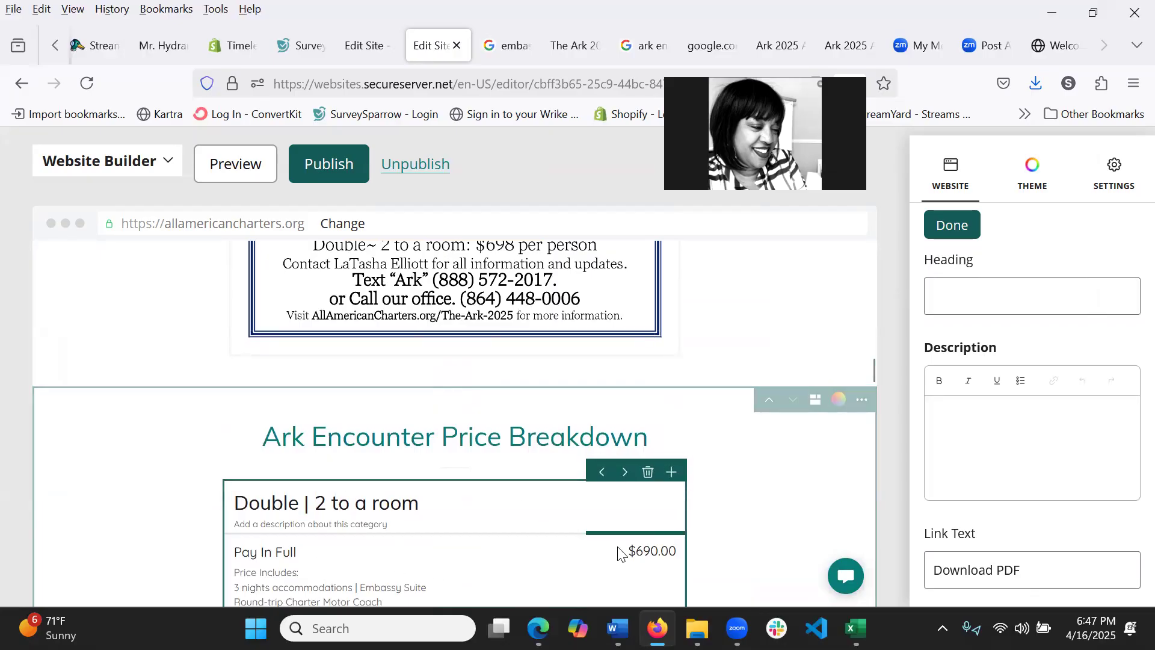
left_click(653, 551)
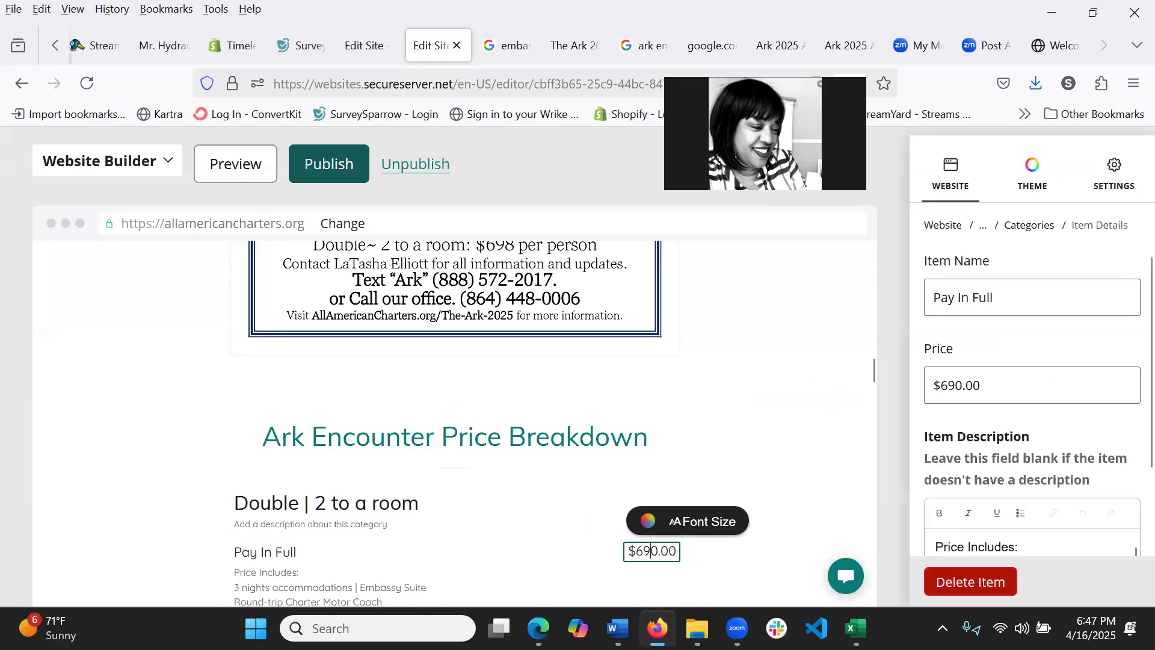
type("8")
key("Delete")
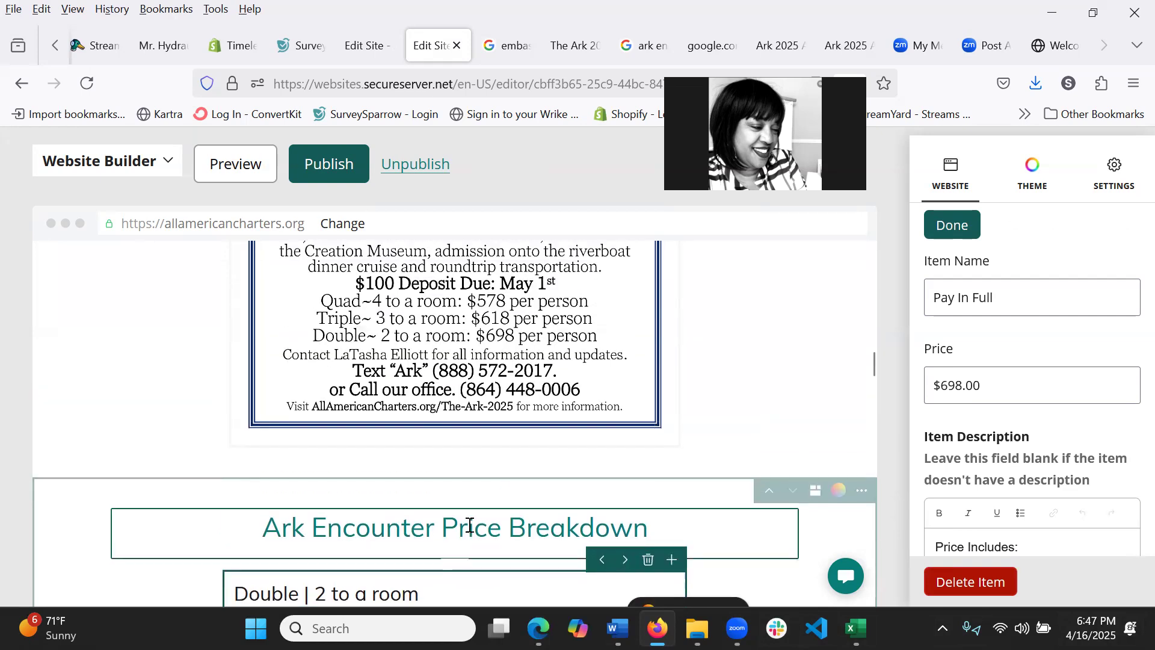
Check the flyer's room rates and set the Pay In Full price under Triple | 3 to a room to $618.00.
scroll(476, 520, "down", 2)
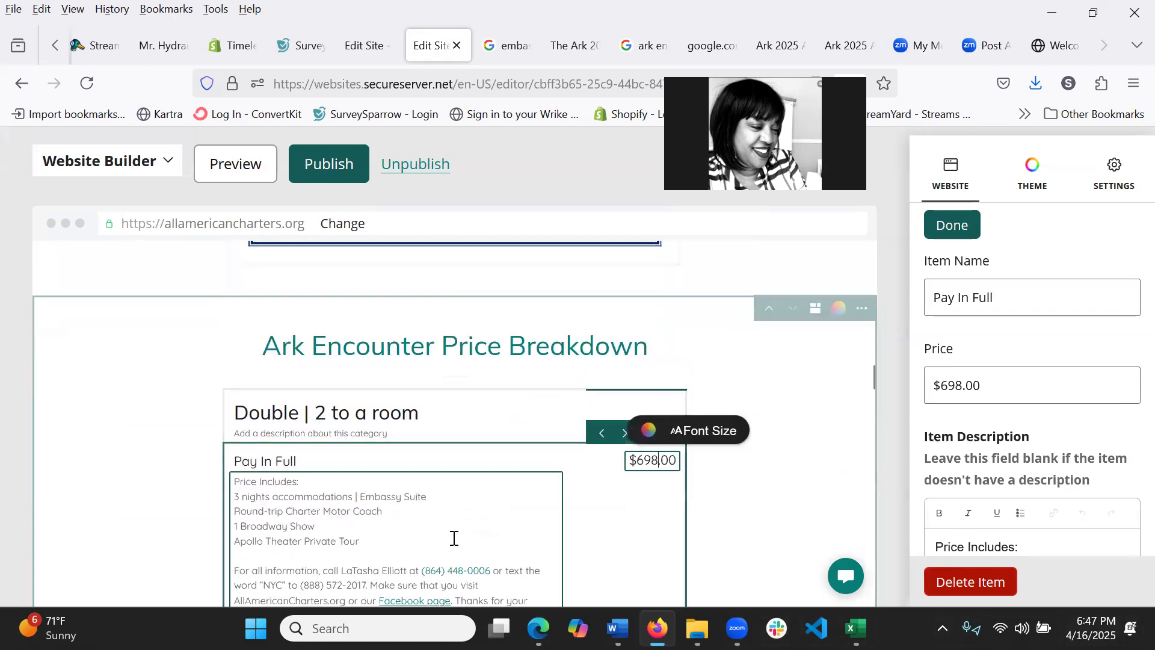
scroll(496, 487, "down", 5)
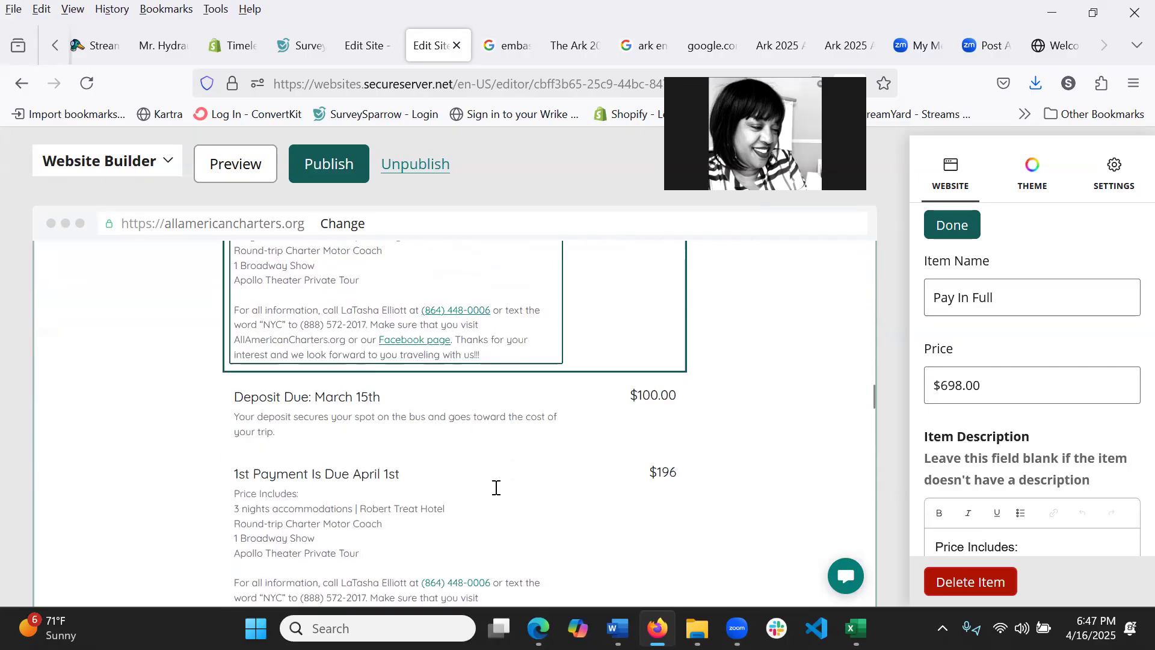
scroll(523, 475, "down", 10)
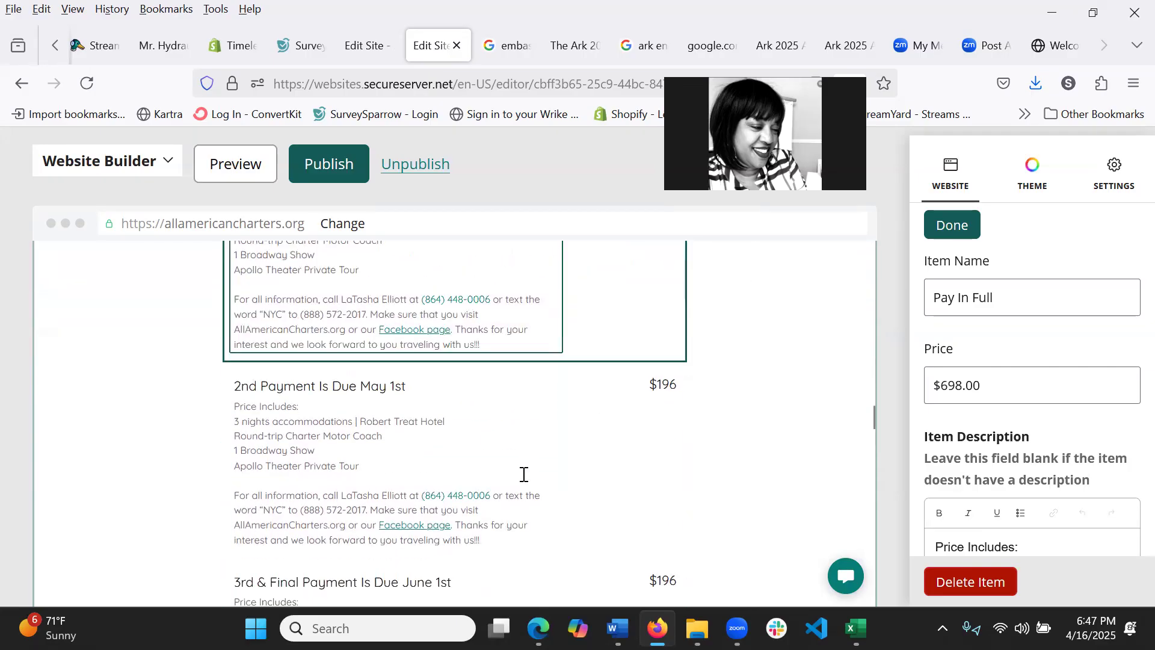
scroll(523, 475, "down", 2)
scroll(588, 477, "up", 15)
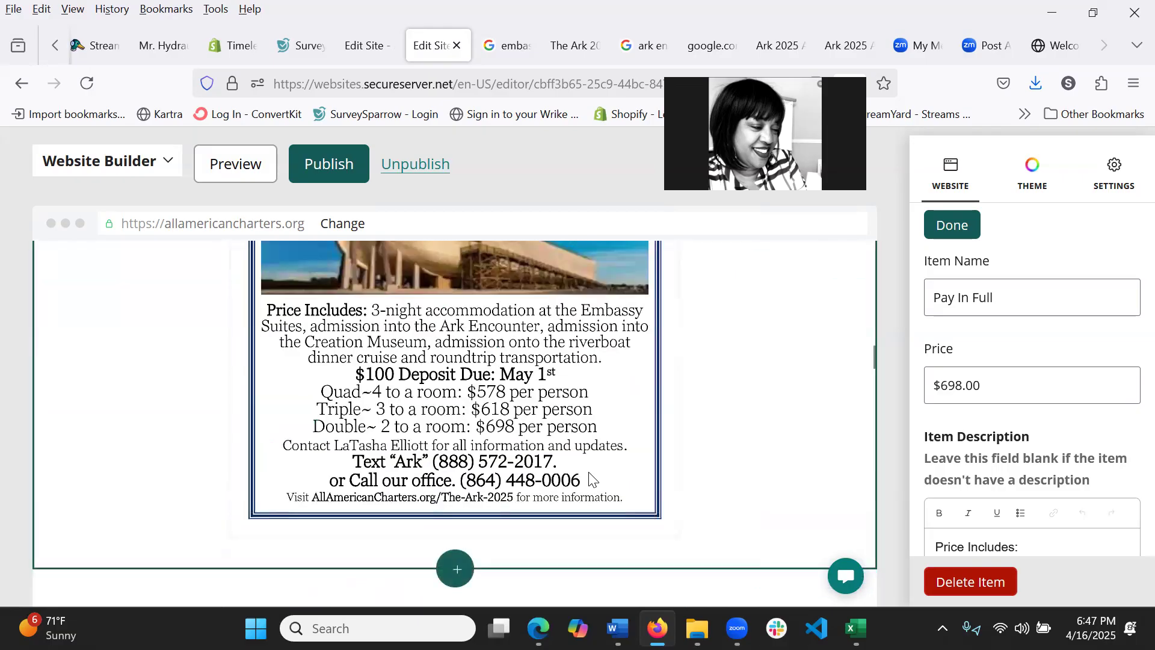
scroll(592, 478, "down", 10)
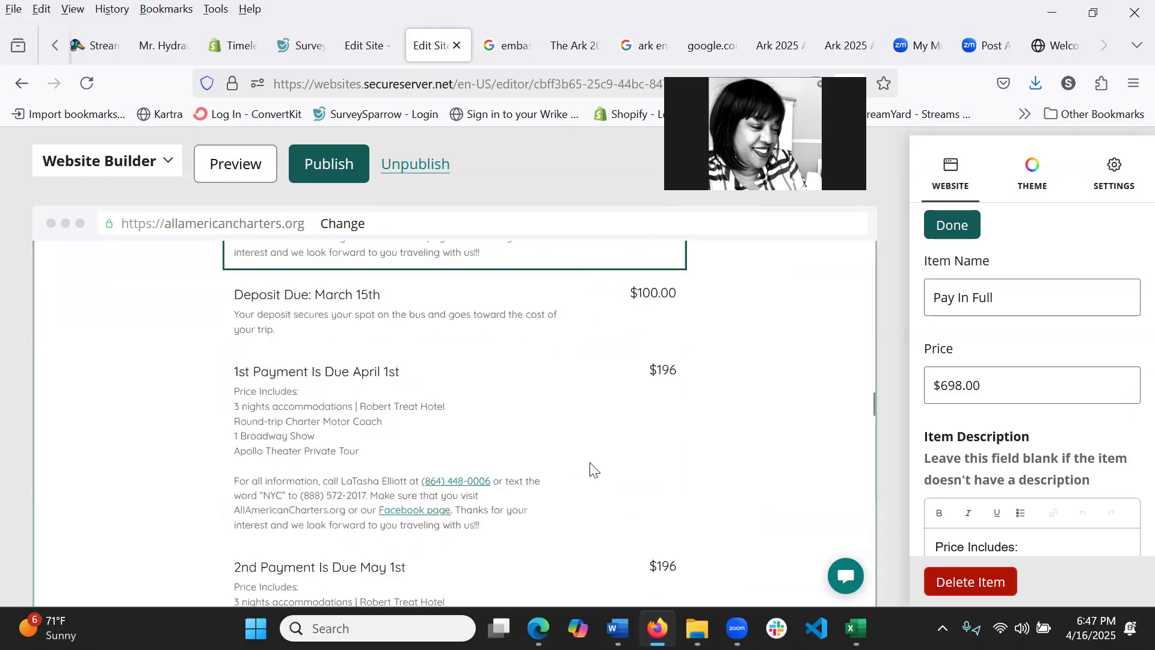
scroll(592, 468, "down", 5)
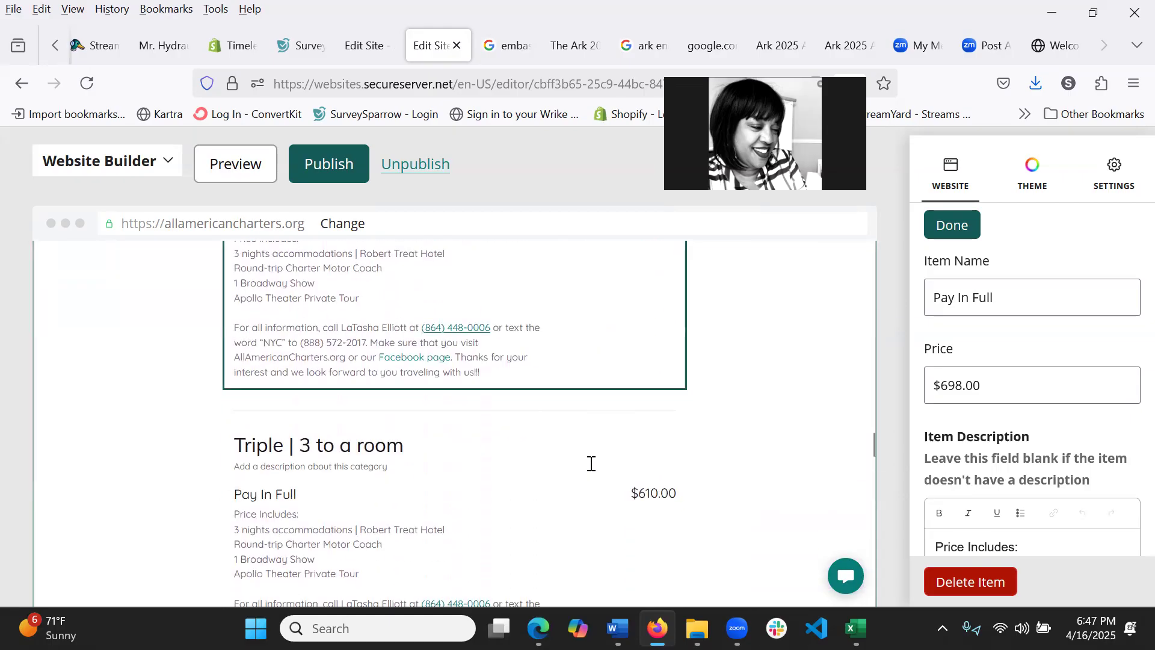
left_click(664, 492)
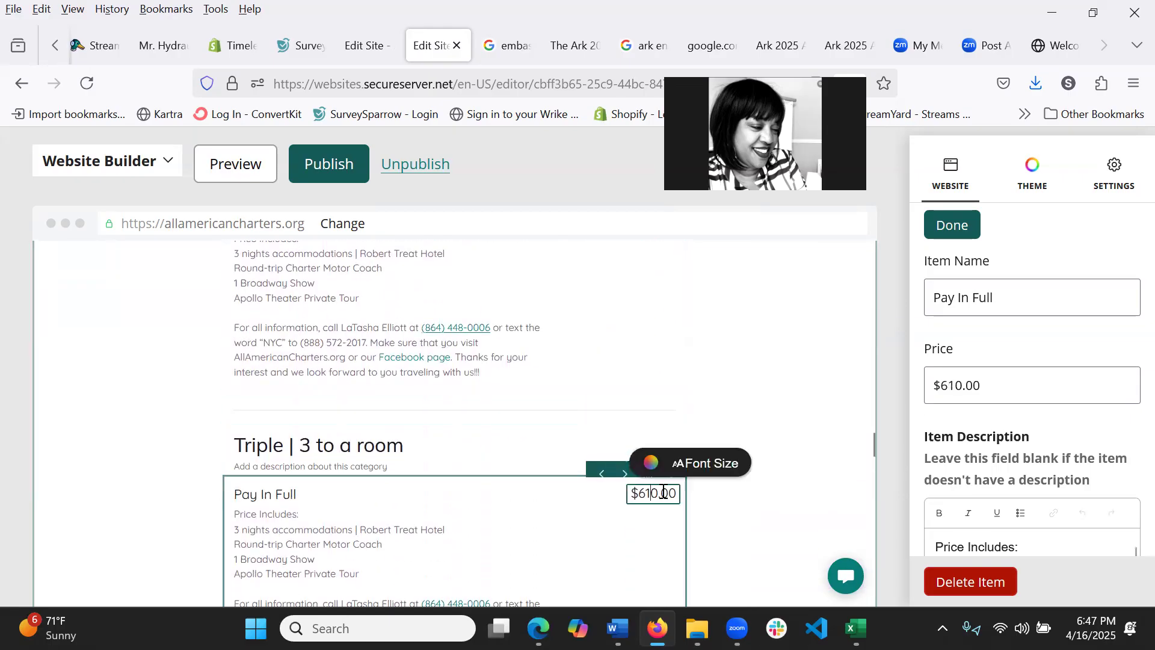
type("8")
key("Delete")
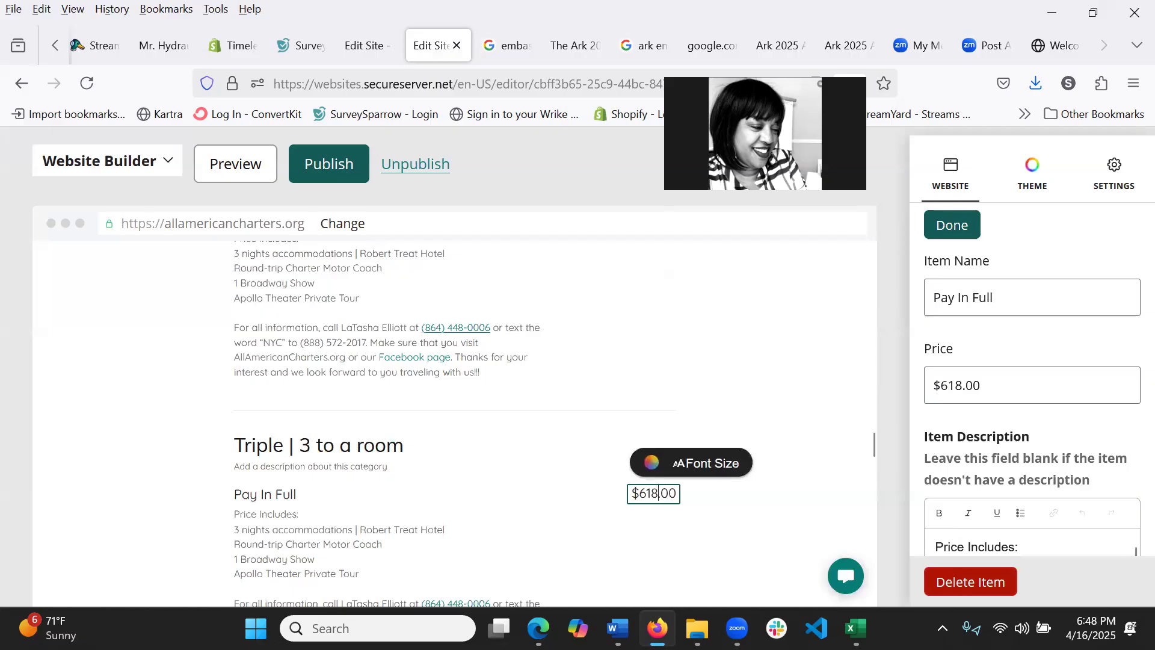
Recheck the flyer's room rates and set the Pay In Full price under Quad | 4 to a room to $578.00.
scroll(593, 387, "down", 4)
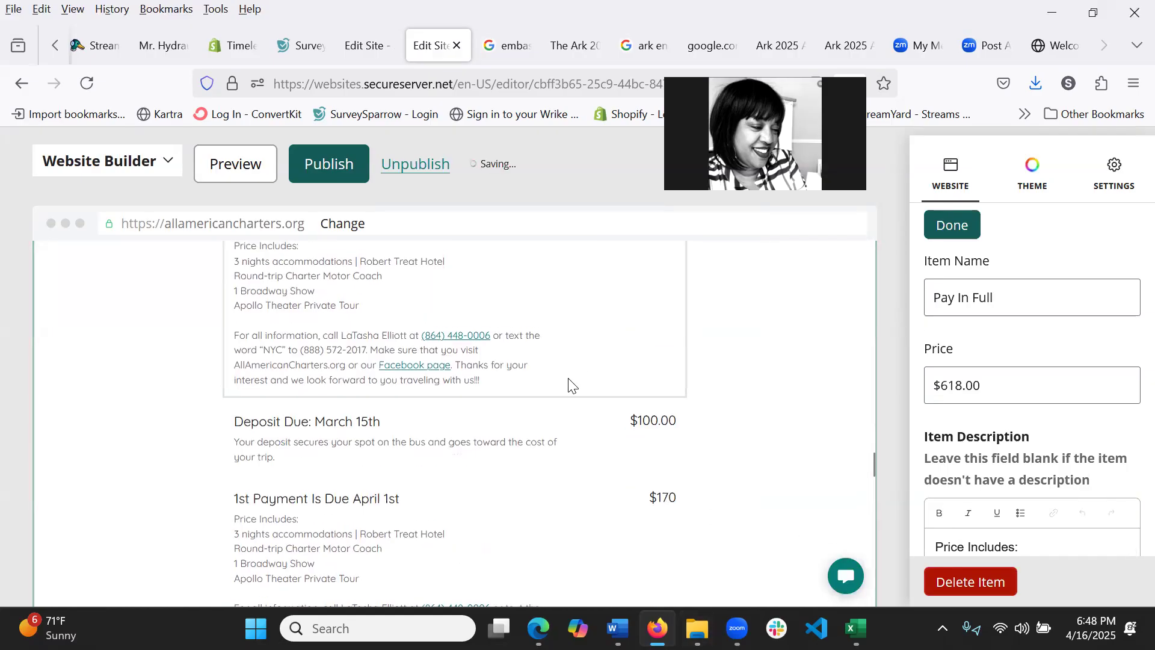
scroll(572, 368, "down", 10)
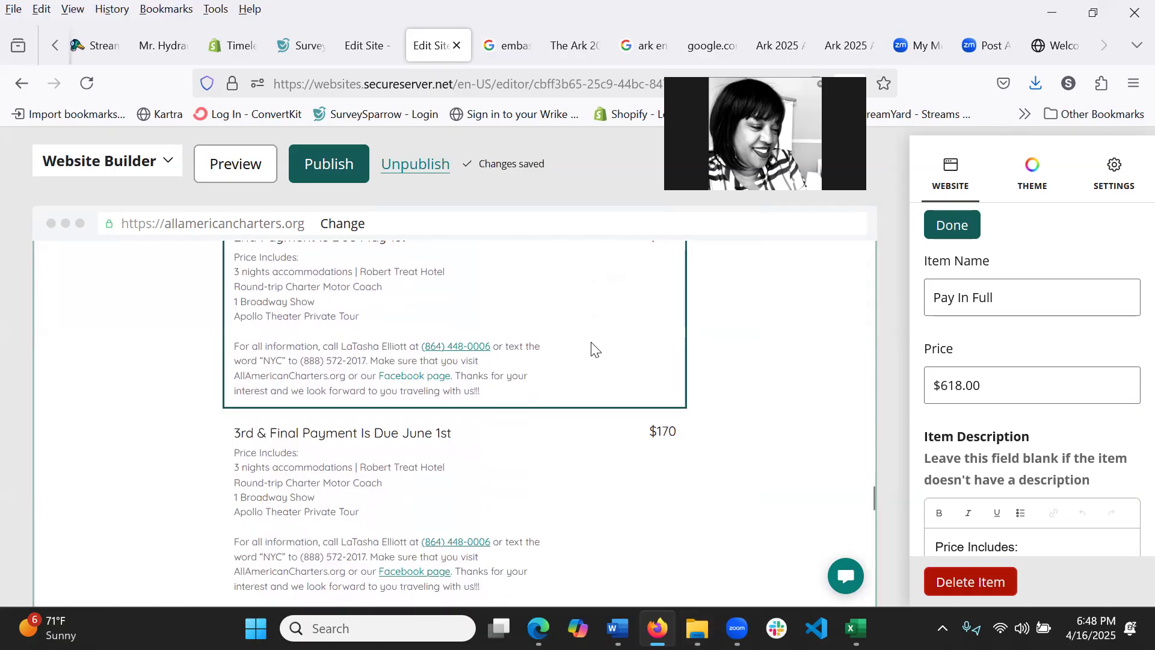
scroll(597, 342, "down", 2)
scroll(592, 344, "up", 7)
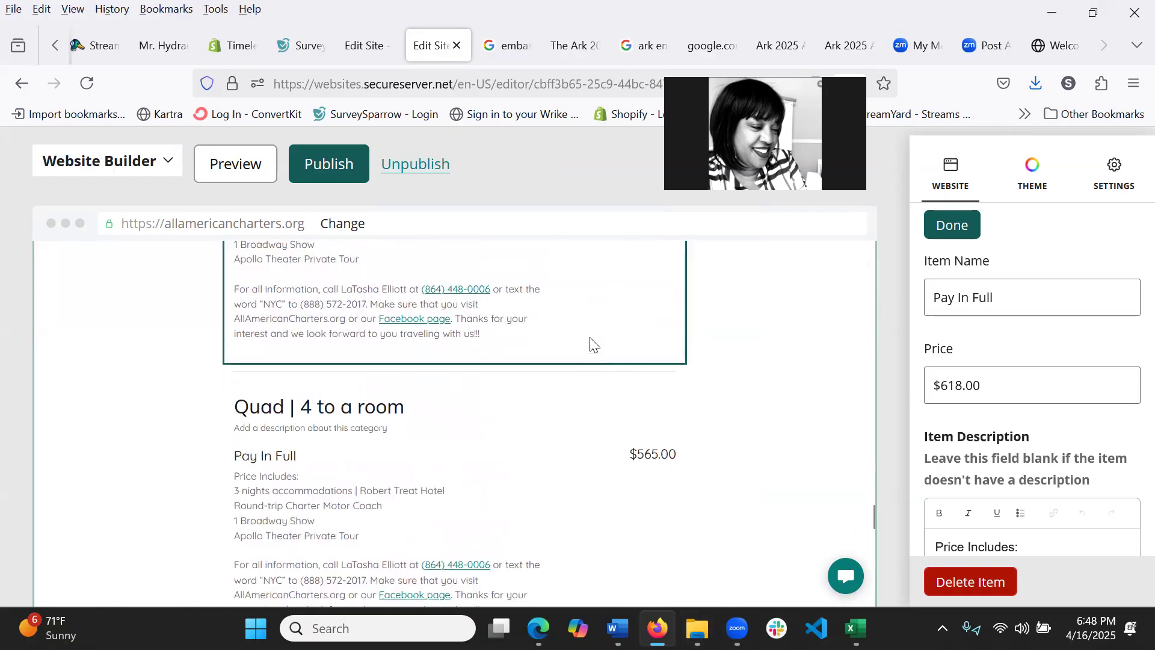
scroll(559, 349, "up", 10)
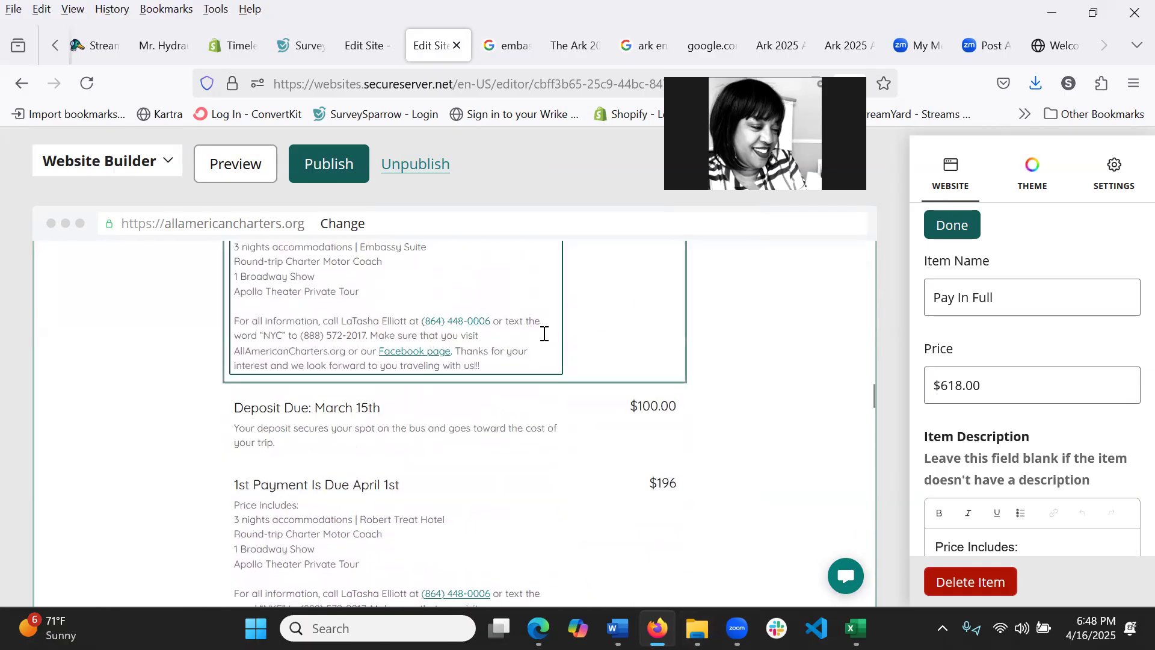
scroll(546, 335, "up", 5)
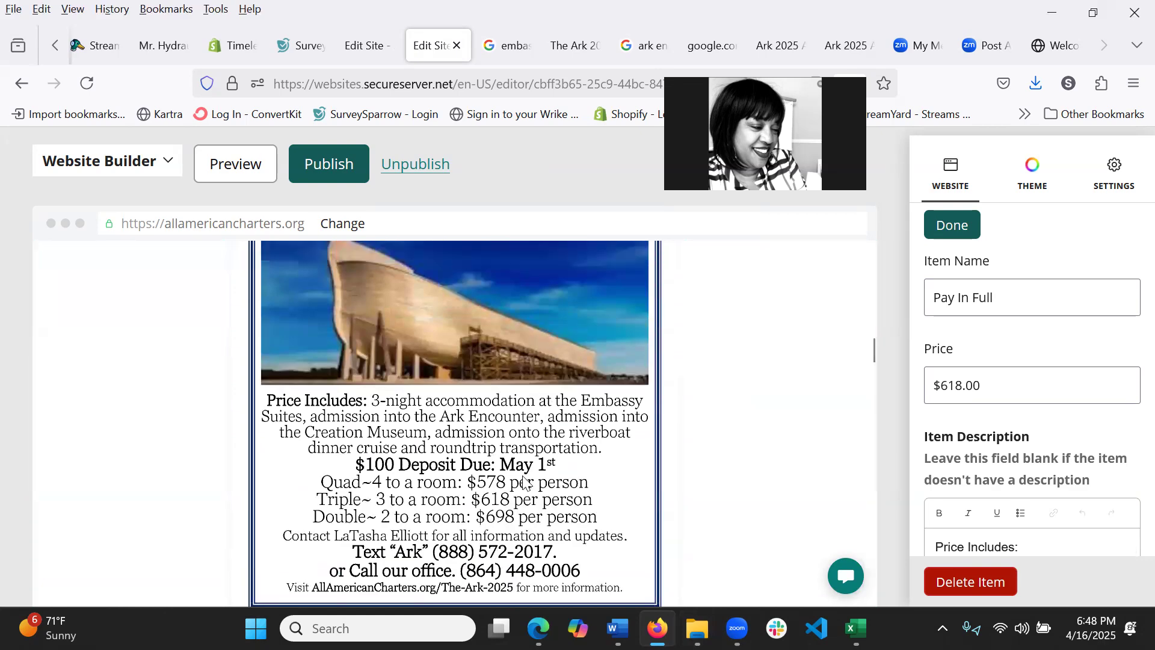
scroll(537, 494, "down", 8)
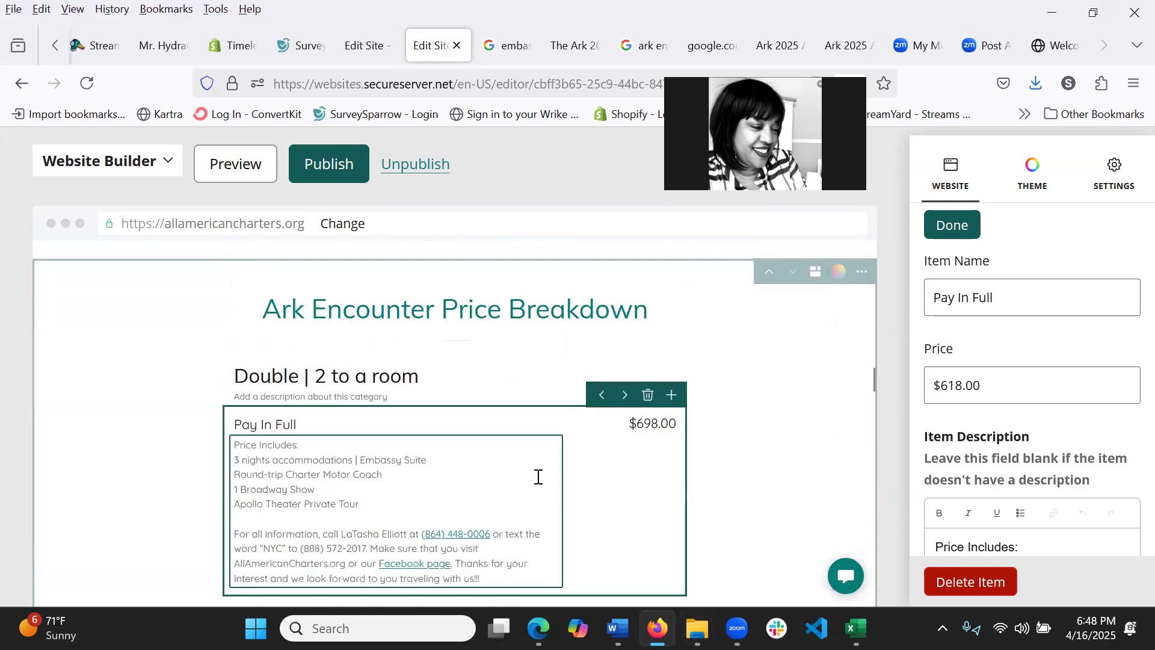
scroll(539, 476, "down", 12)
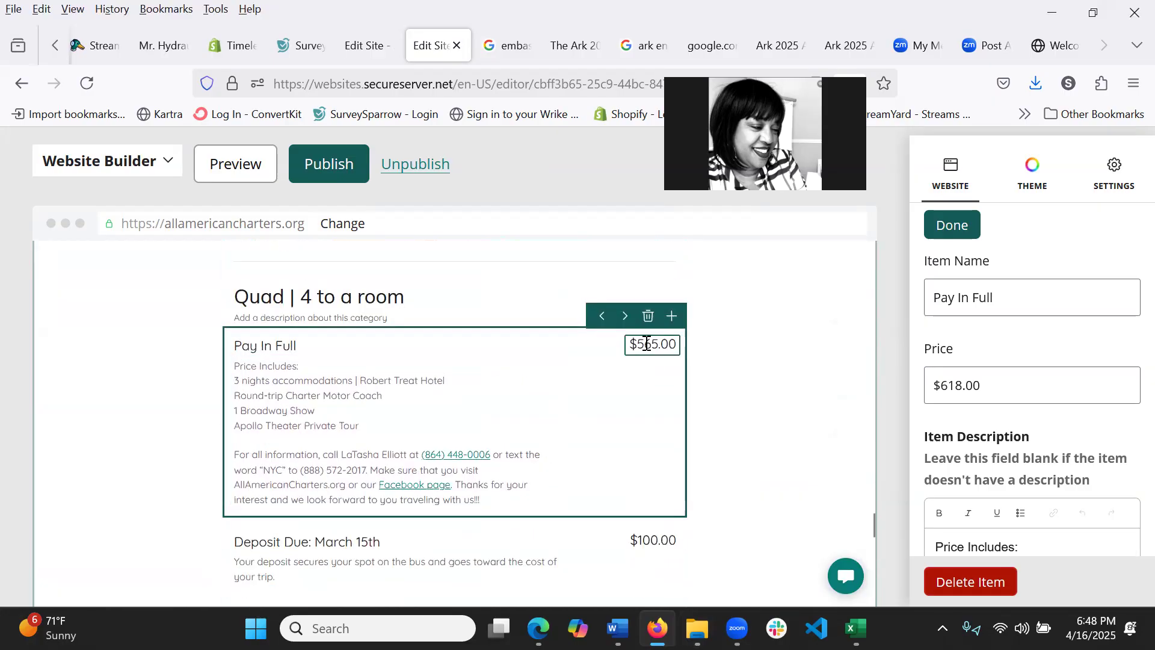
left_click(647, 344)
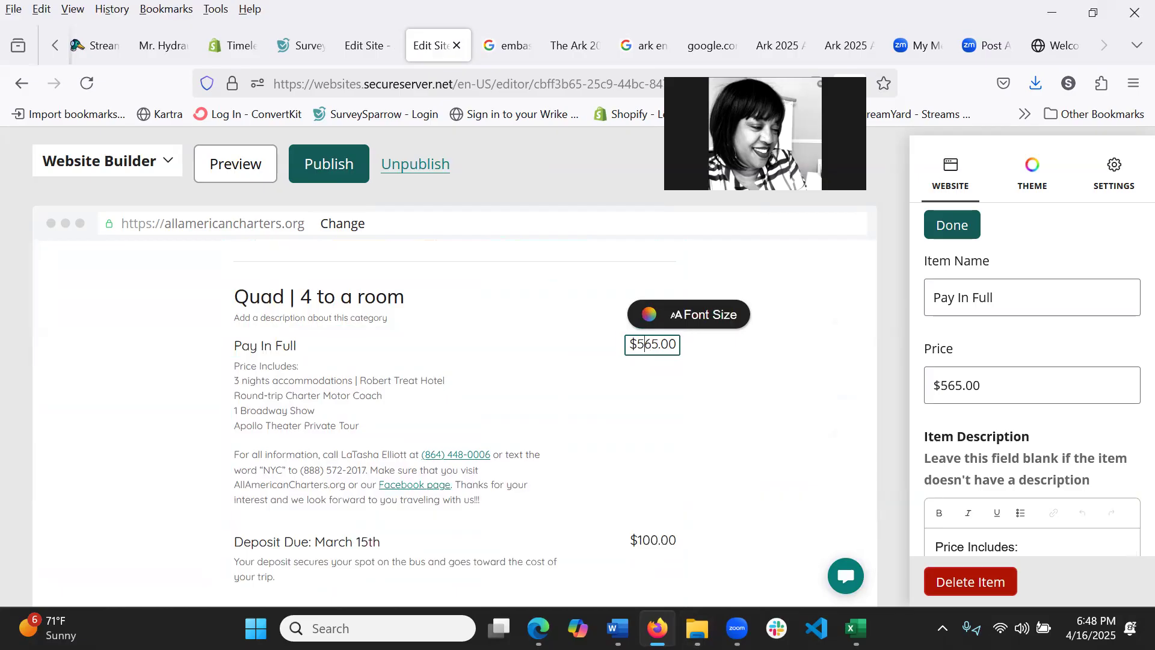
type("78")
key("Delete")
key("Delete")
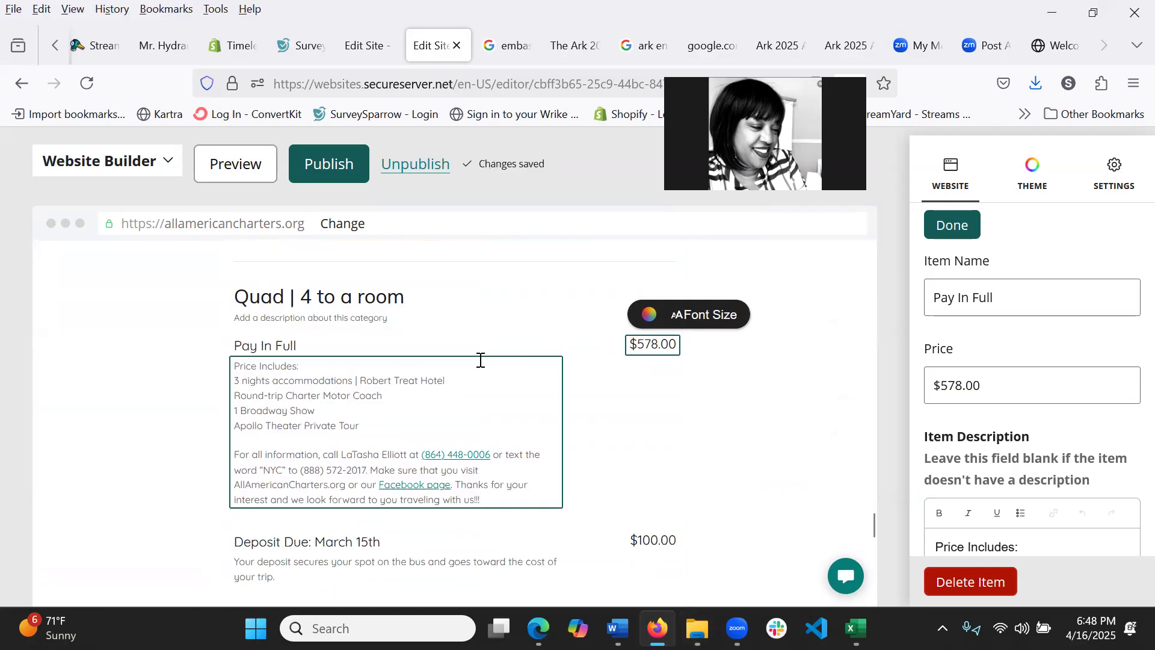
Review the deposit and installment due dates, amounts and inclusions under each room category against the Ark Encounter 2025 flyer.
scroll(579, 442, "down", 5)
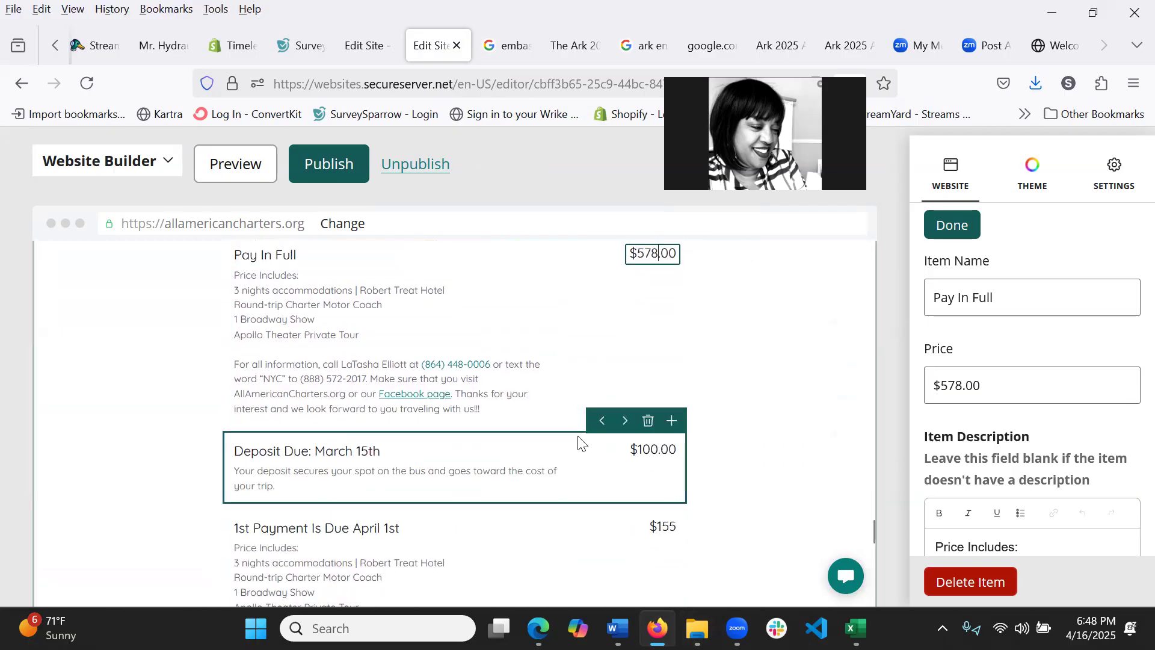
scroll(579, 442, "down", 5)
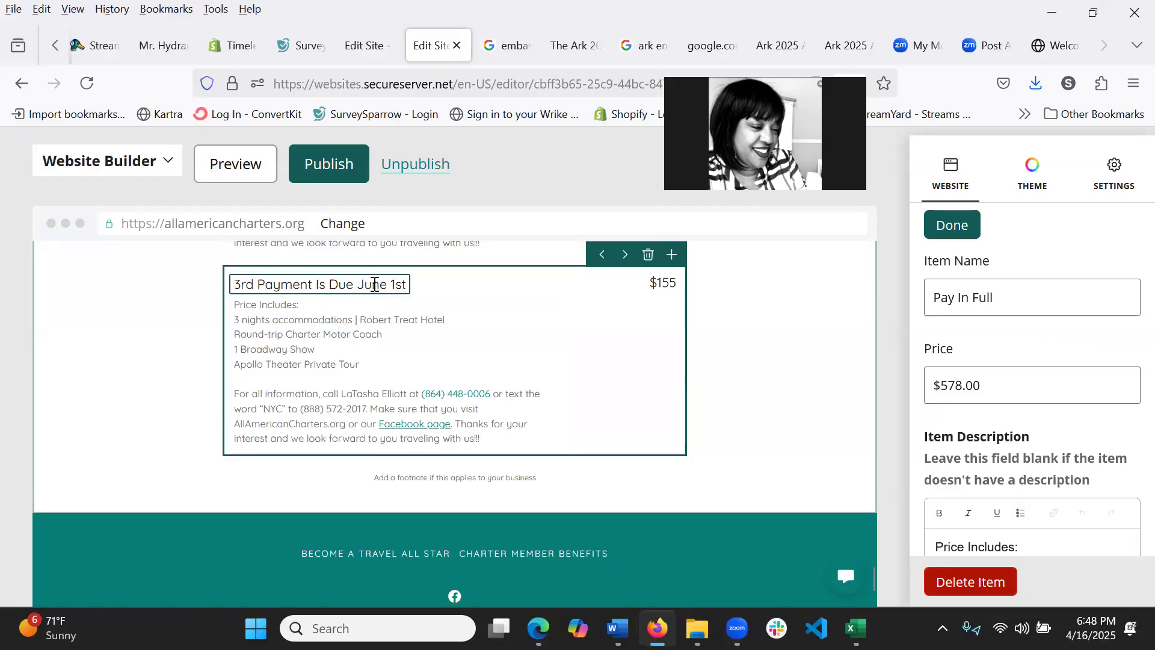
scroll(409, 287, "up", 3)
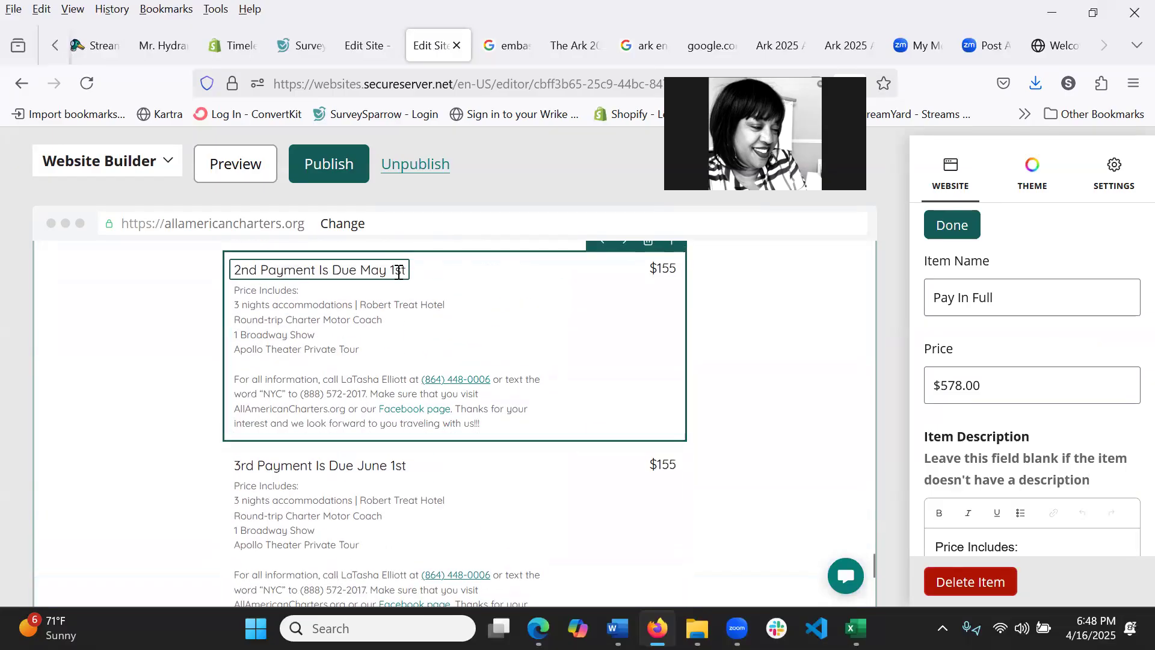
scroll(411, 295, "up", 1)
scroll(409, 305, "up", 3)
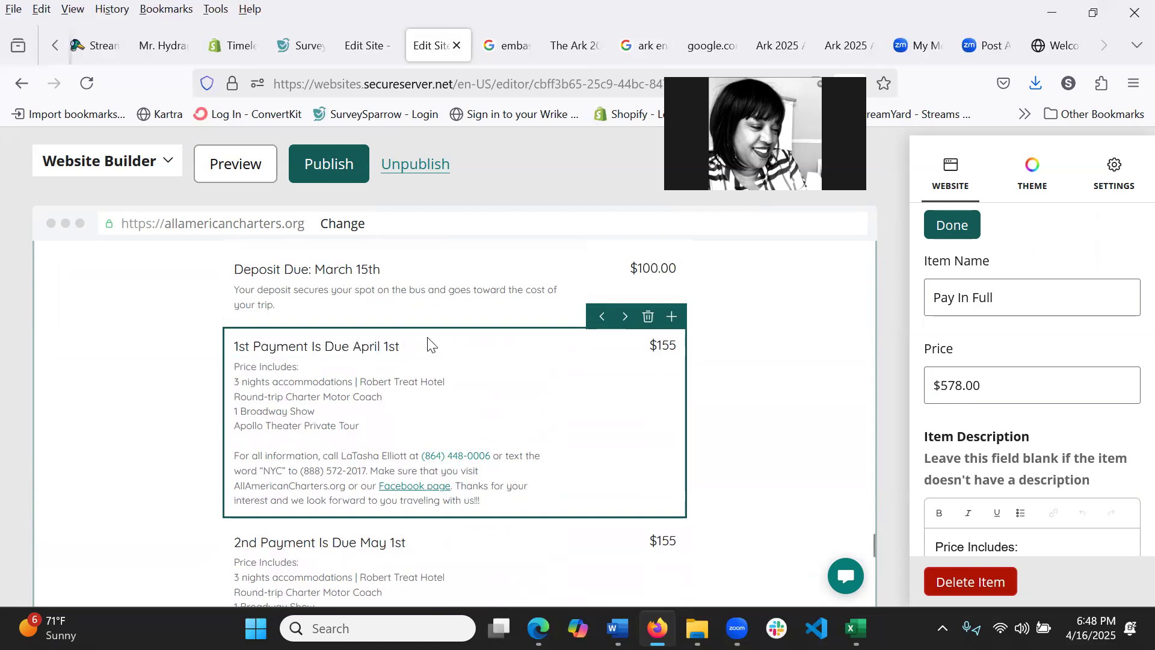
scroll(373, 340, "up", 3)
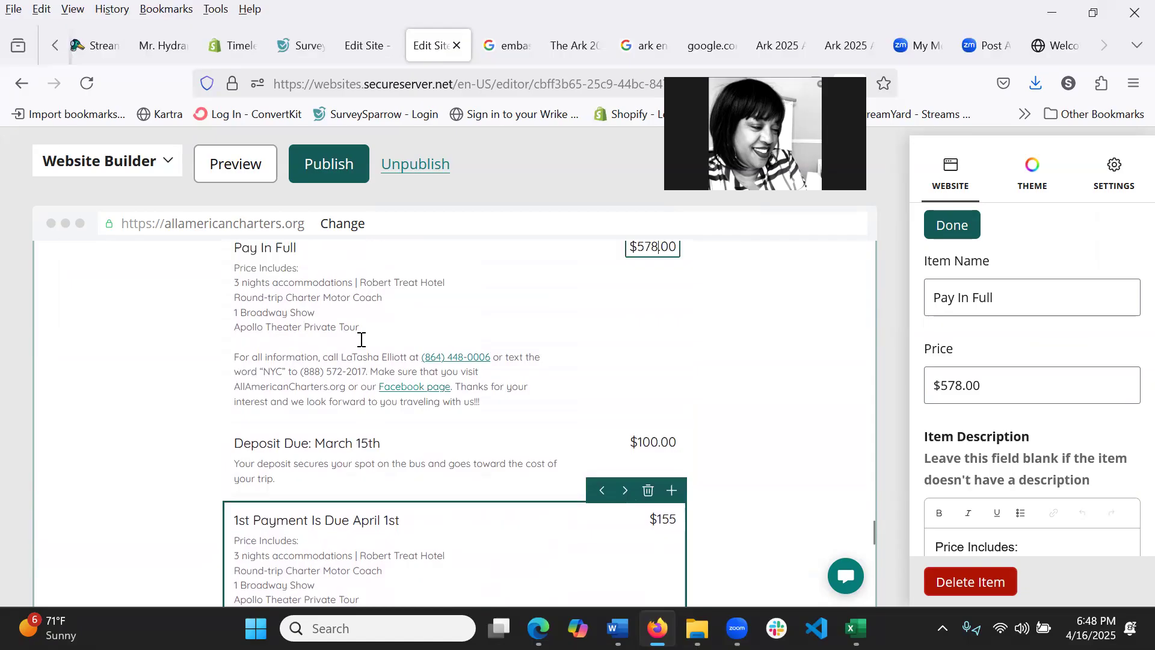
scroll(361, 340, "up", 2)
scroll(361, 340, "down", 8)
scroll(361, 340, "up", 4)
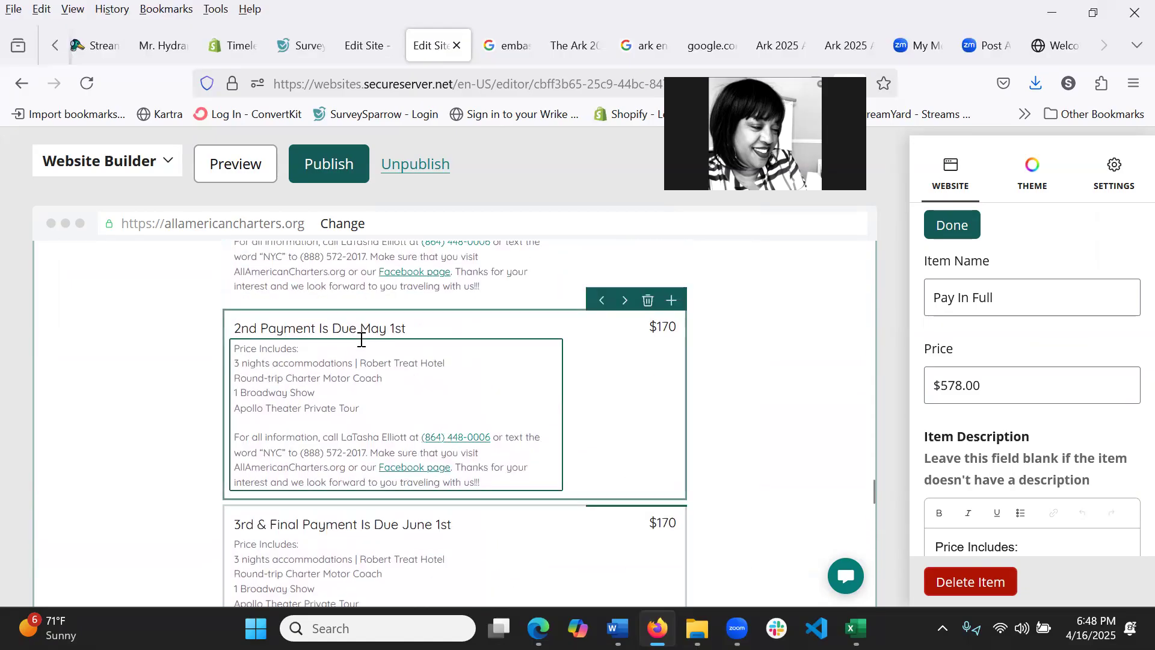
scroll(361, 339, "up", 3)
scroll(361, 340, "down", 10)
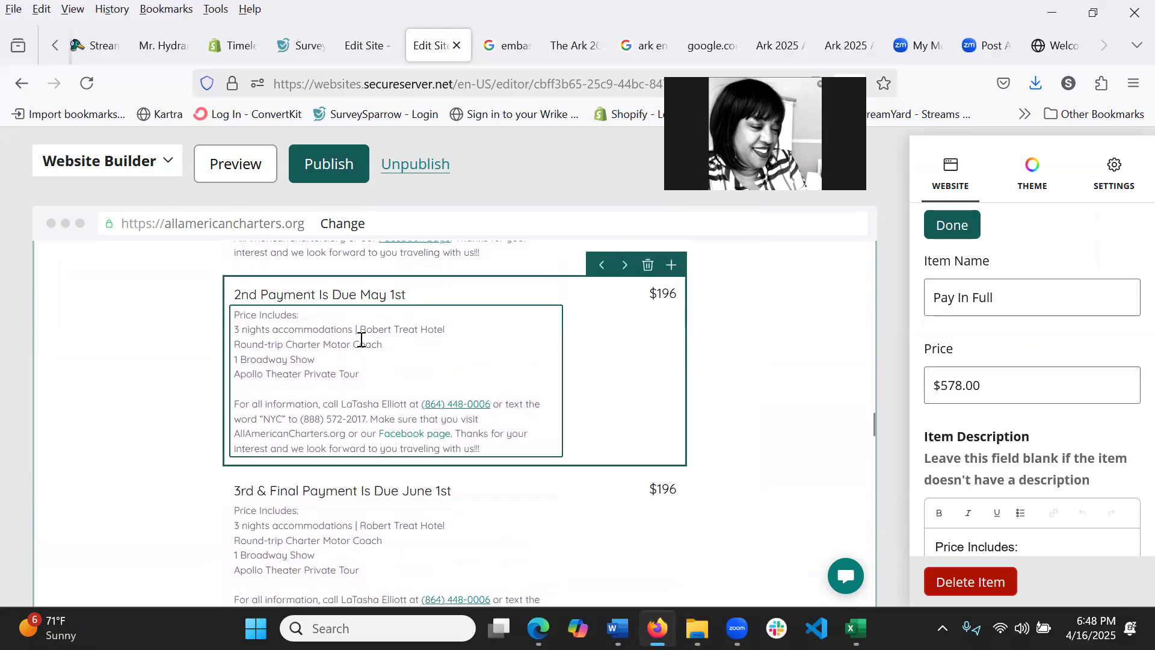
scroll(361, 340, "up", 2)
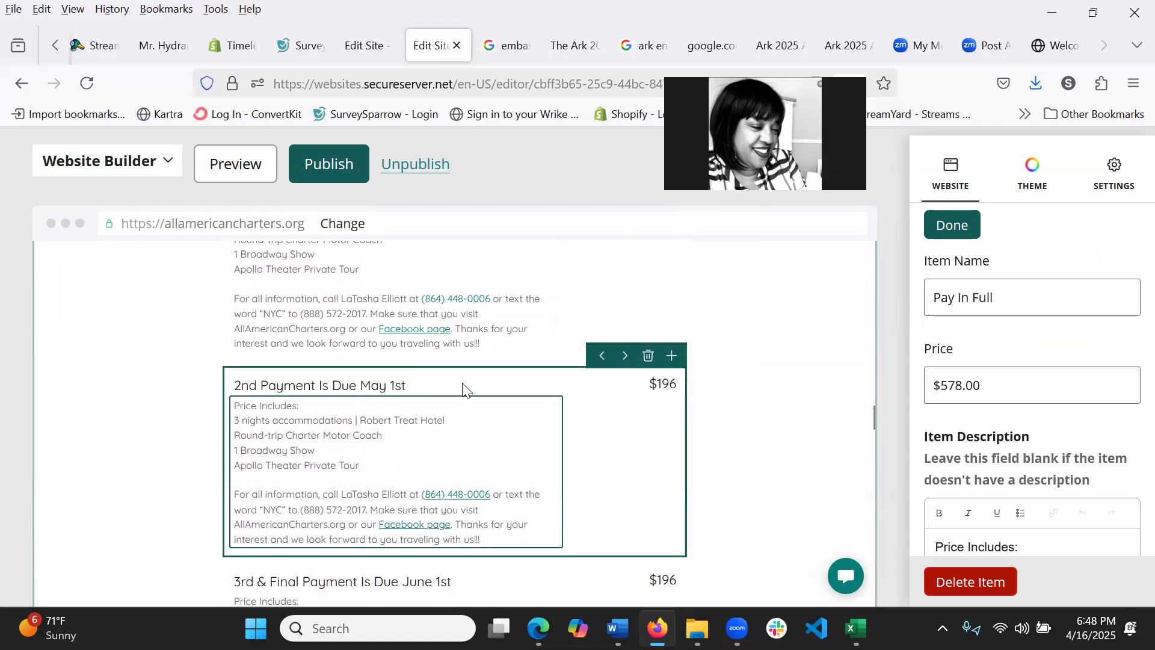
scroll(463, 385, "up", 8)
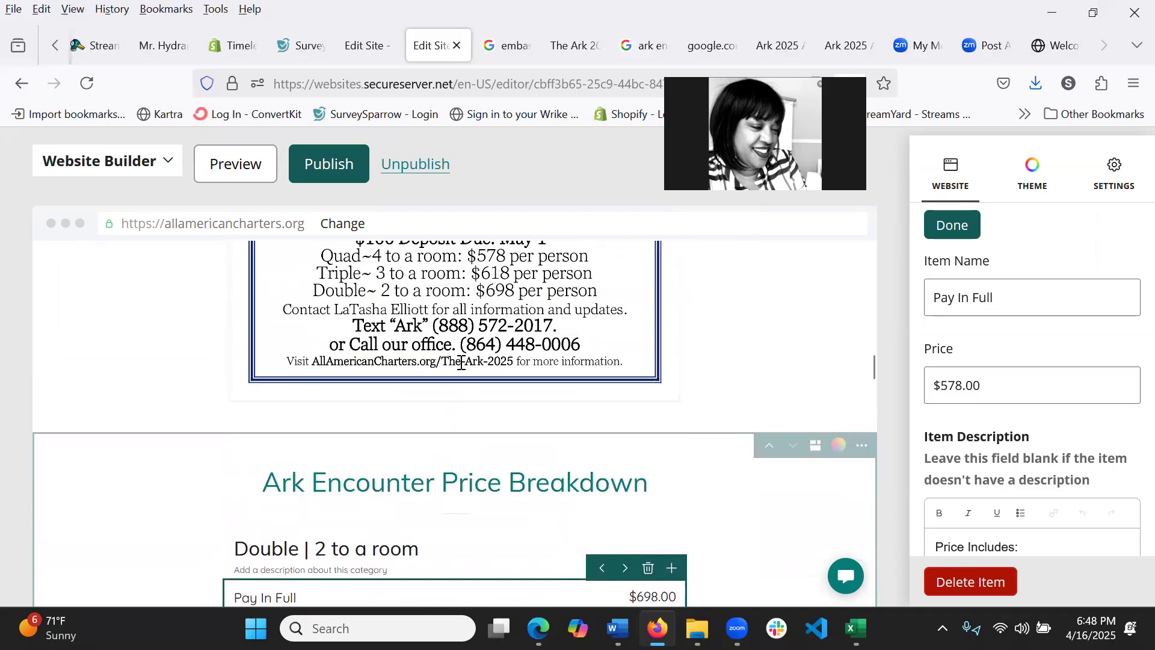
scroll(461, 361, "up", 10)
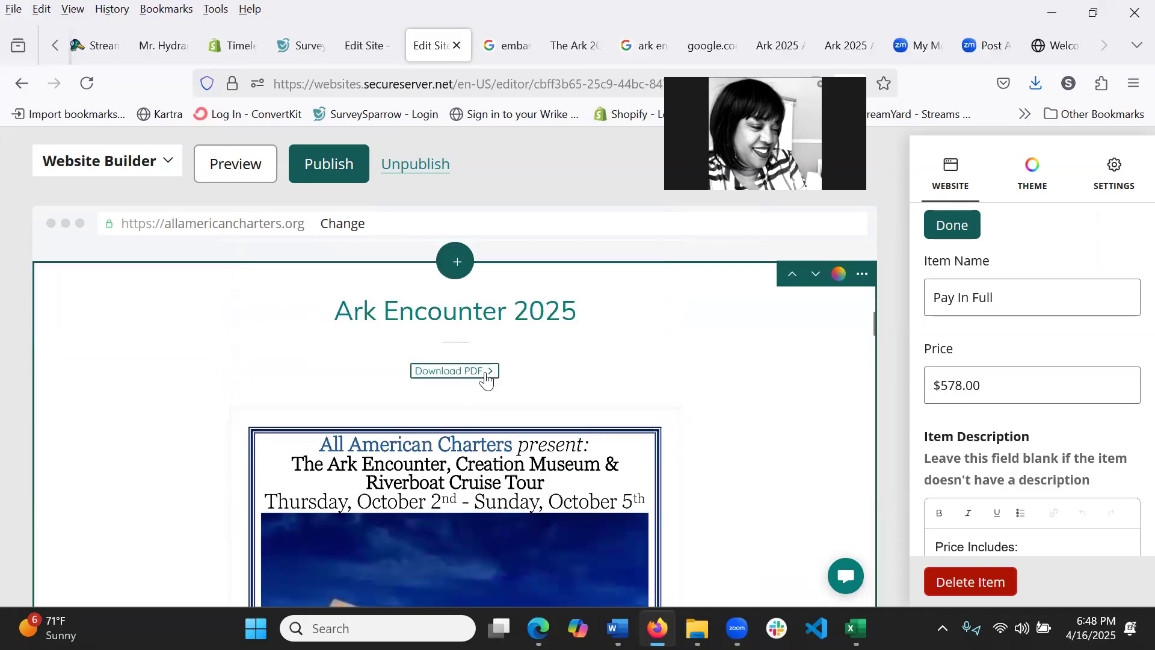
scroll(645, 423, "down", 15)
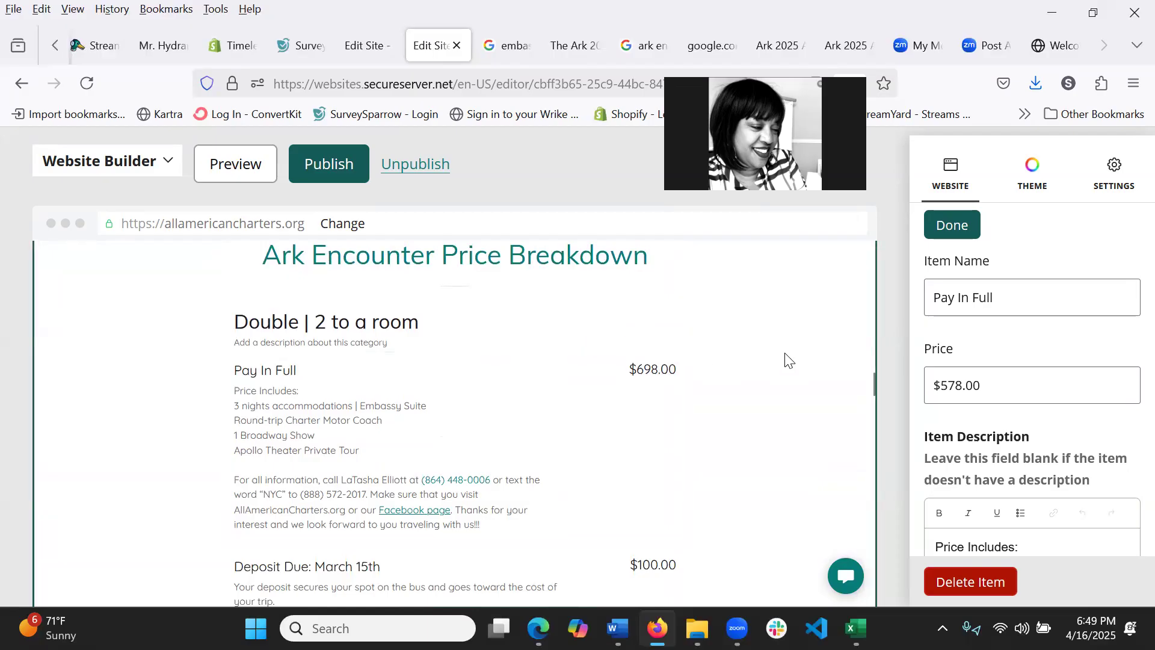
Move The Ark Encounter 2025 photo section below the Ark Encounter 2025 PDF flyer section.
scroll(774, 382, "up", 17)
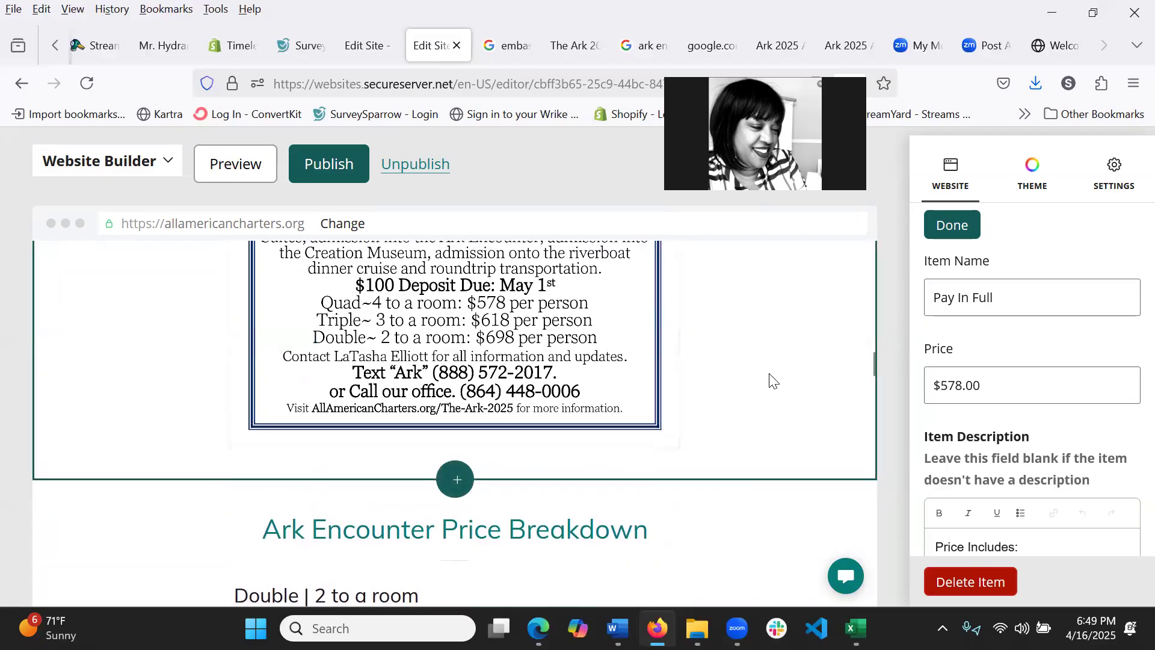
scroll(769, 376, "up", 10)
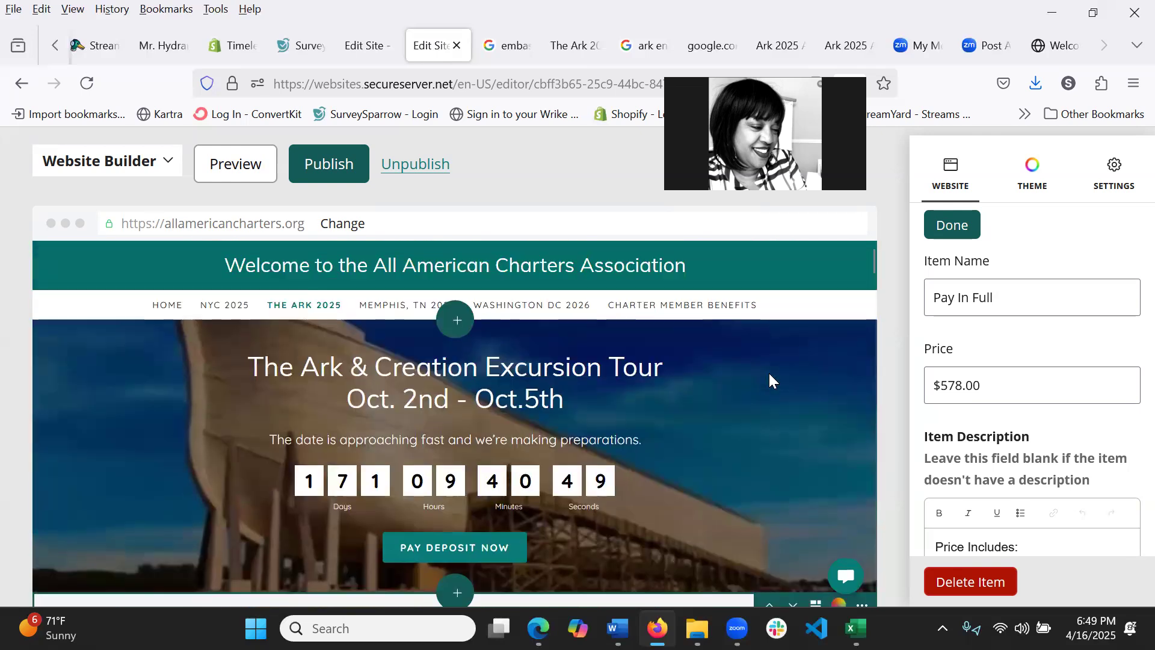
scroll(768, 373, "down", 3)
scroll(766, 373, "down", 3)
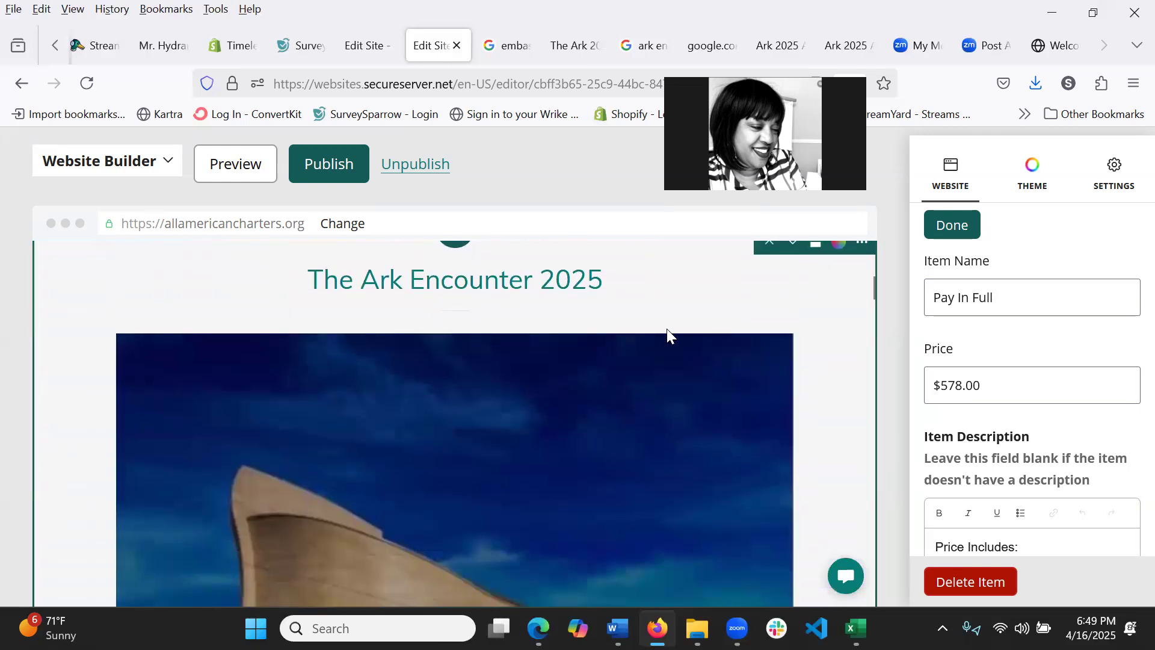
scroll(722, 337, "up", 2)
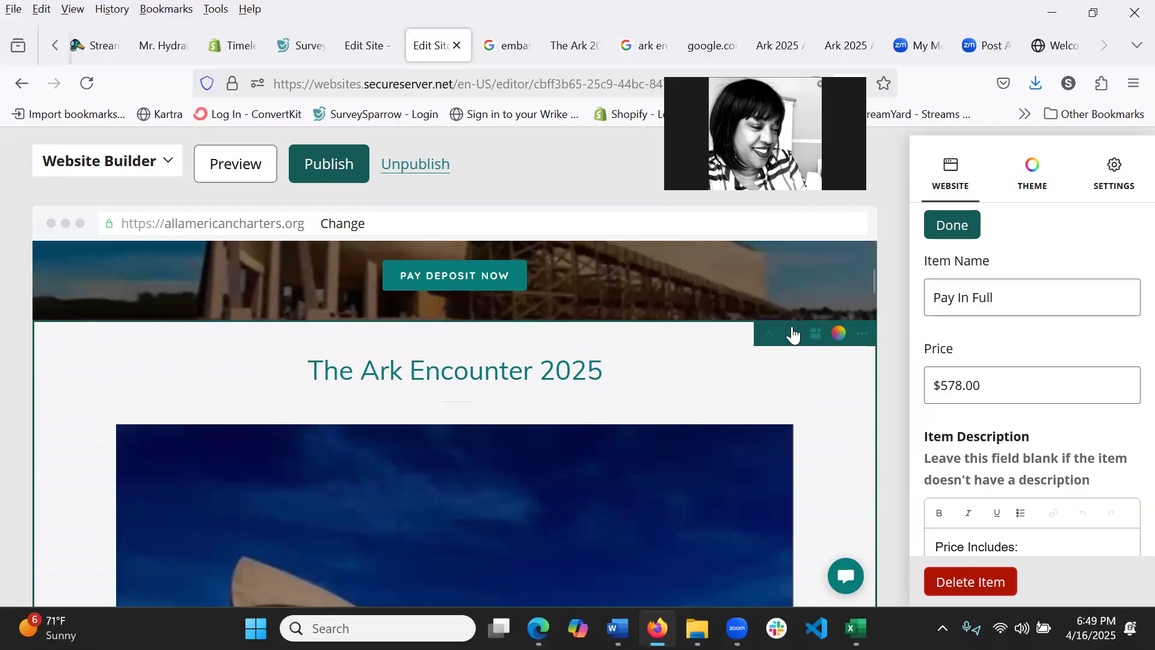
left_click(793, 332)
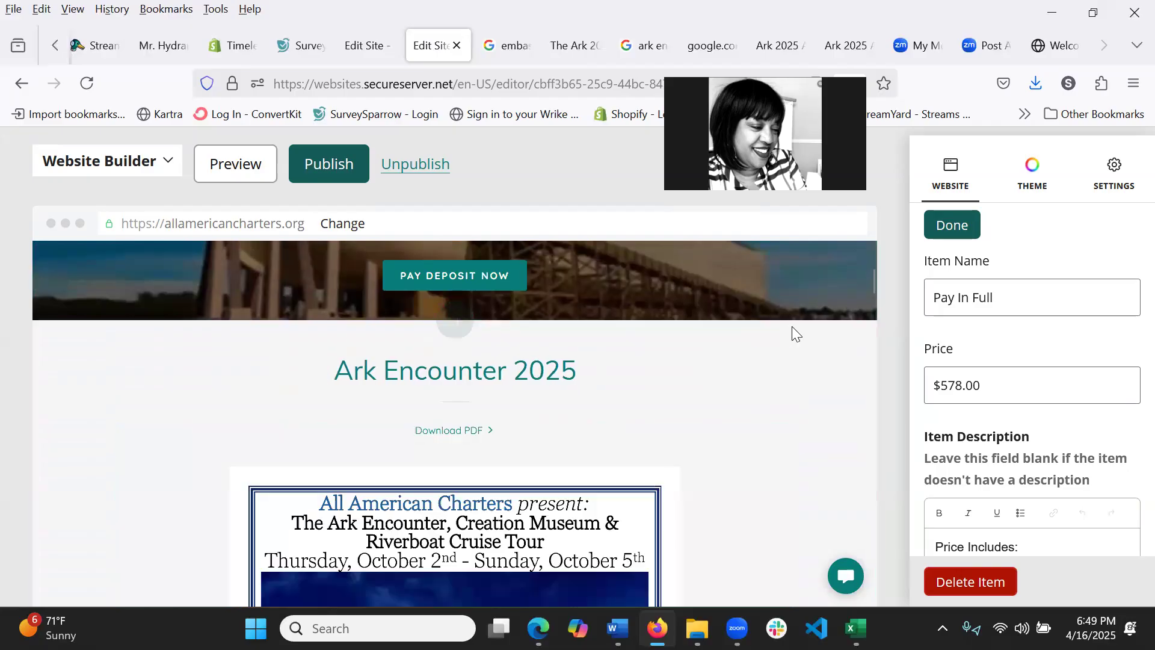
Move the Ark Encounter Price Breakdown section above the photo section, directly after the PDF flyer.
scroll(800, 343, "down", 10)
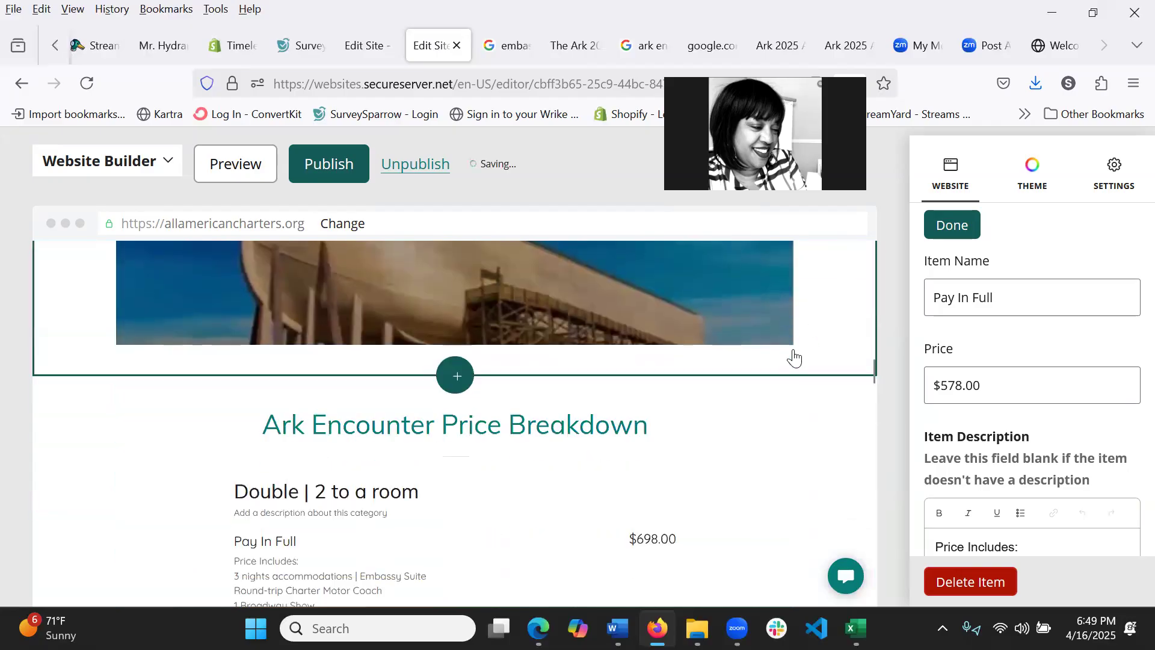
scroll(797, 355, "up", 3)
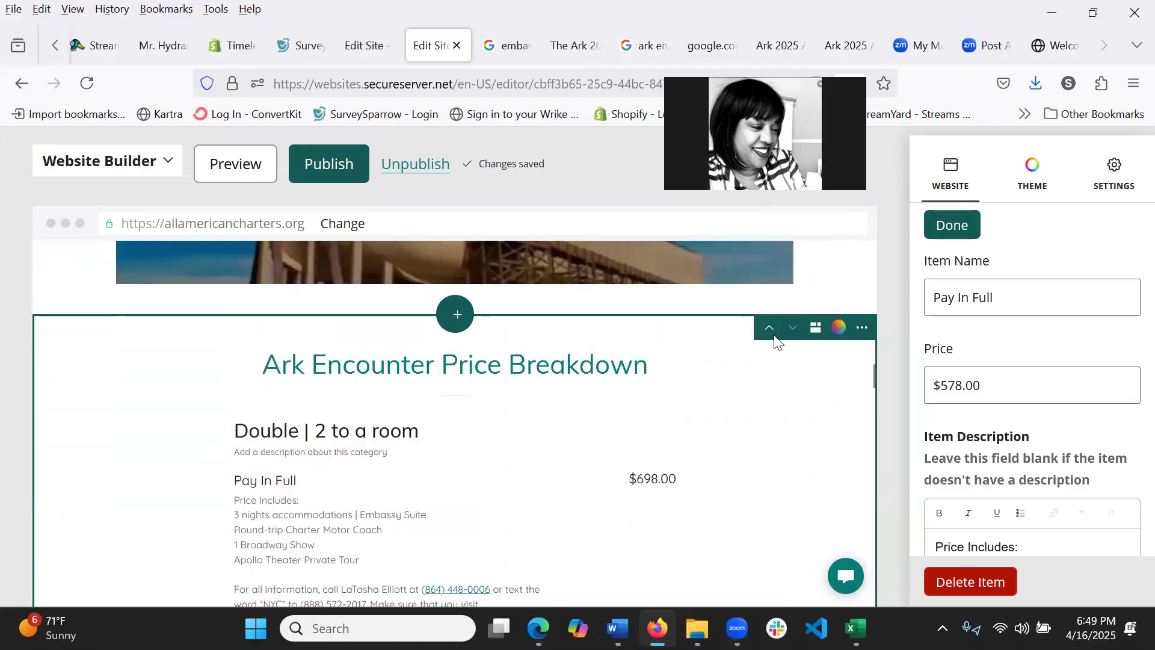
left_click(768, 330)
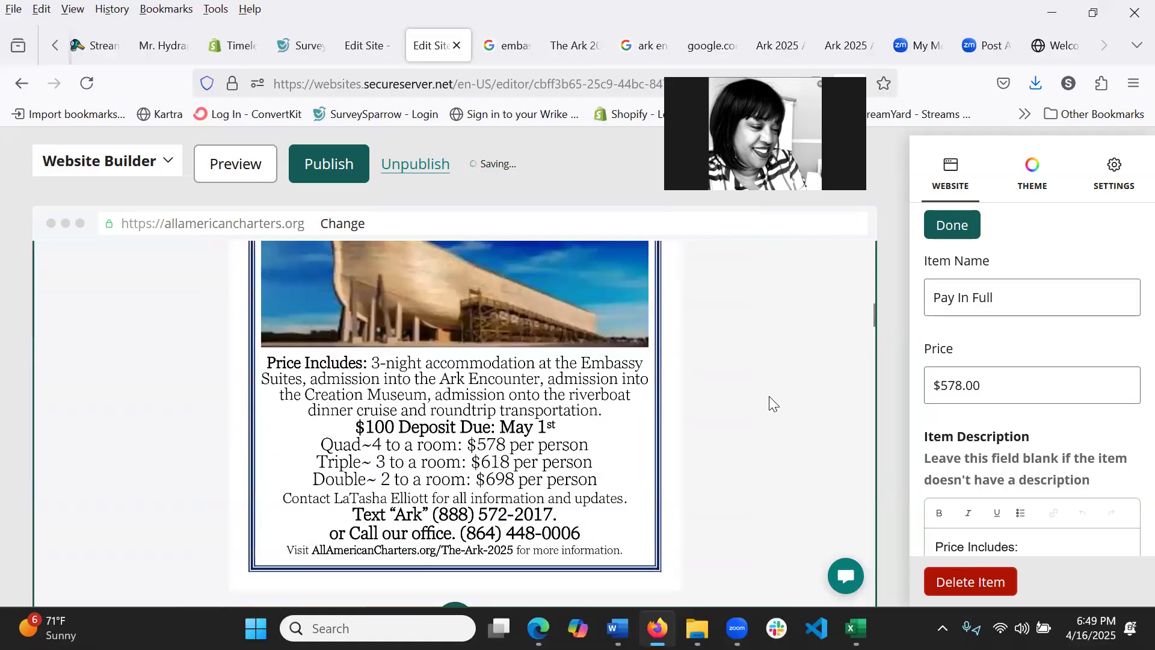
scroll(770, 396, "up", 3)
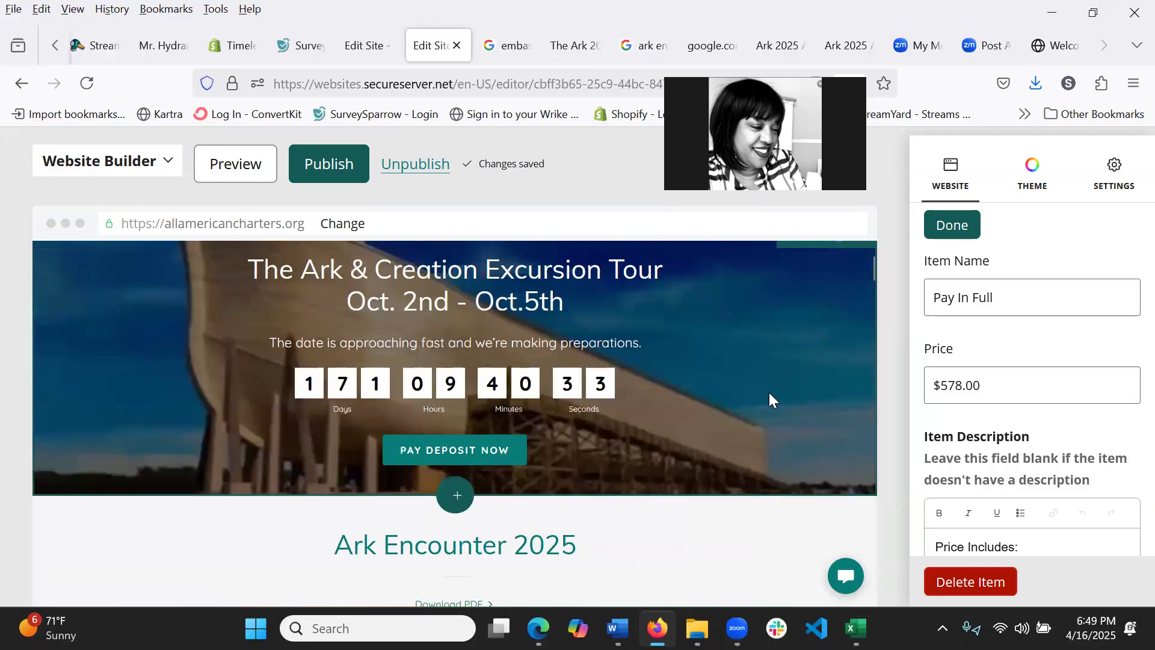
Try the black and teal backgrounds on the Ark Encounter Price Breakdown section and restore the white background.
scroll(770, 391, "down", 5)
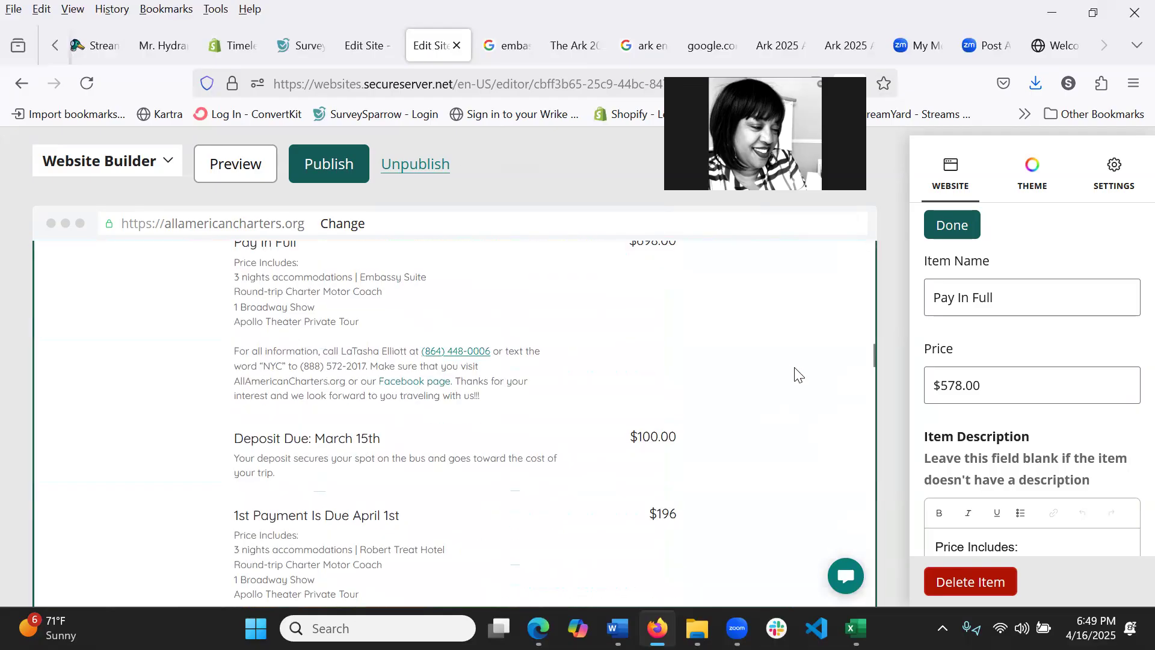
left_click(950, 227)
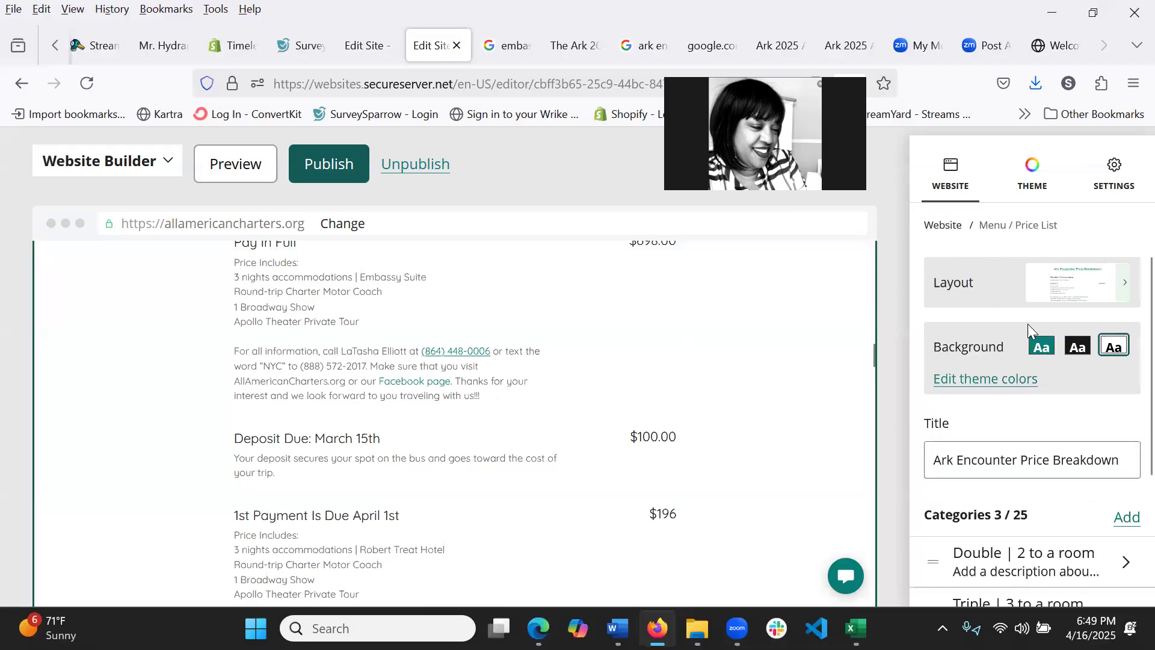
left_click(1070, 349)
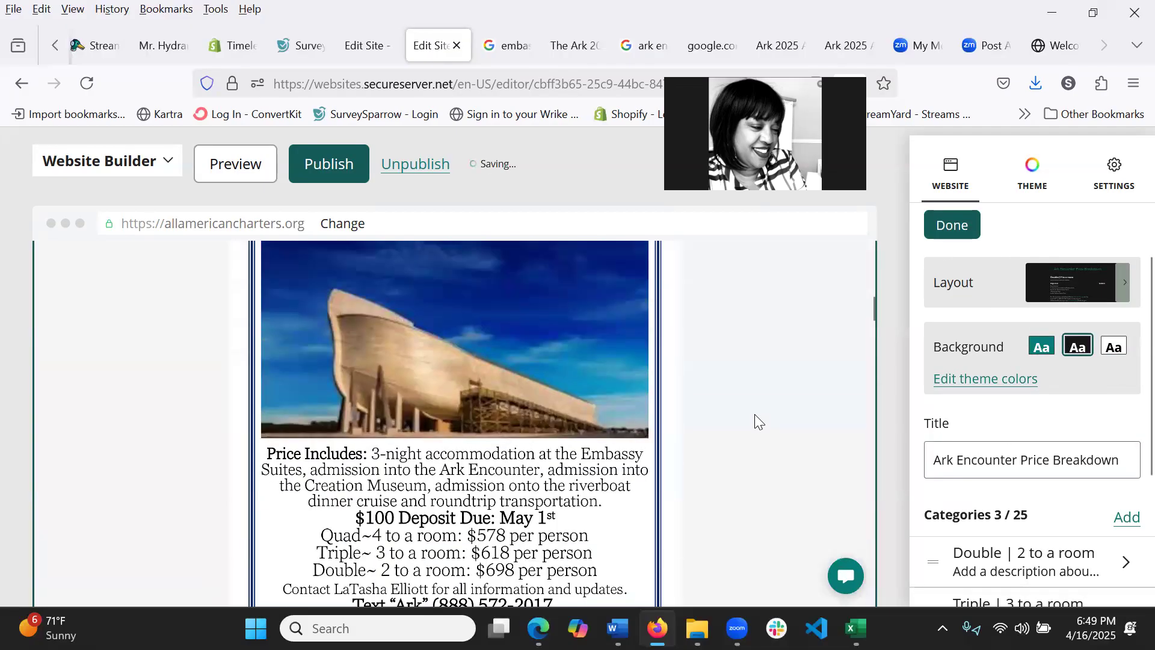
scroll(756, 413, "down", 3)
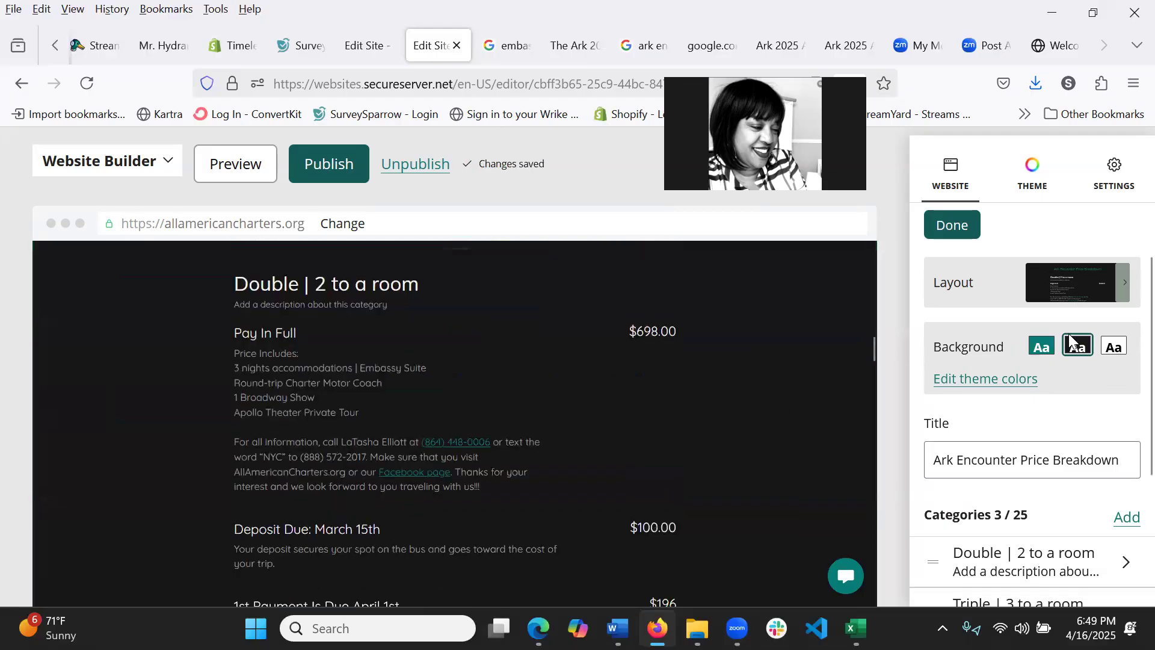
left_click(1043, 346)
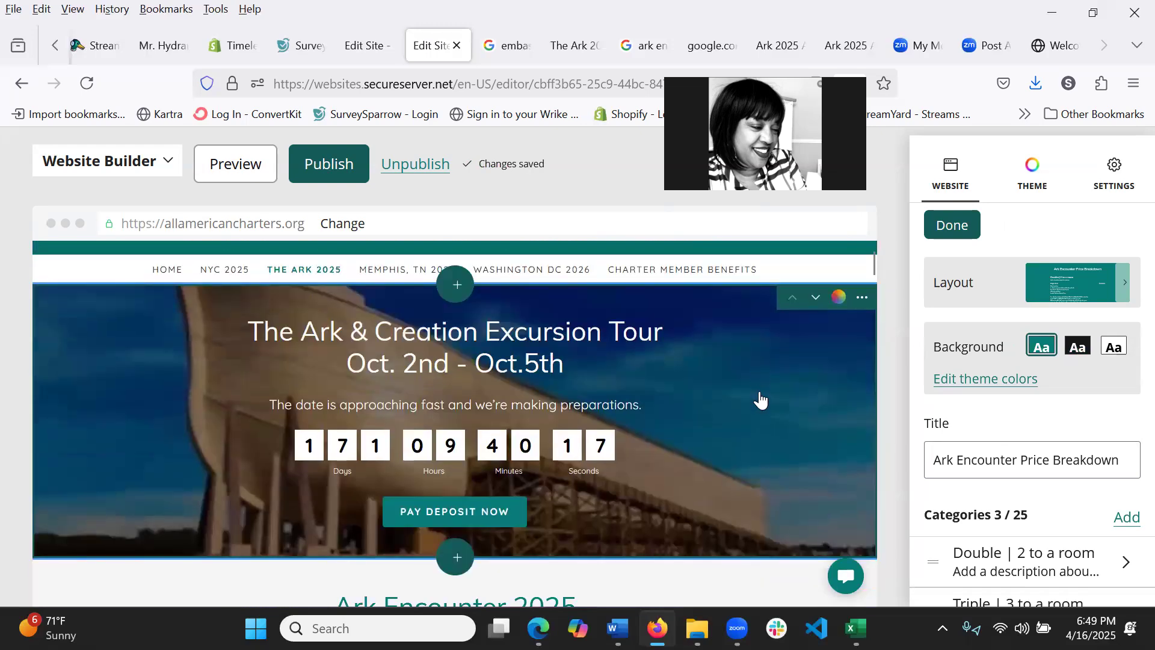
scroll(761, 398, "down", 10)
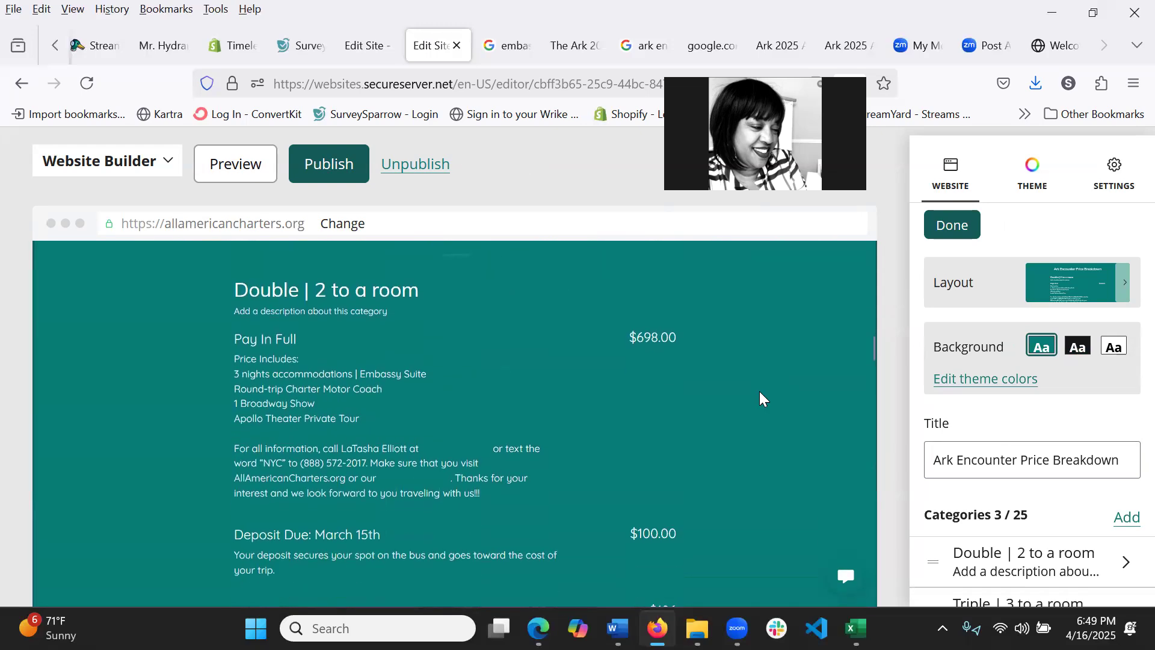
left_click(1114, 347)
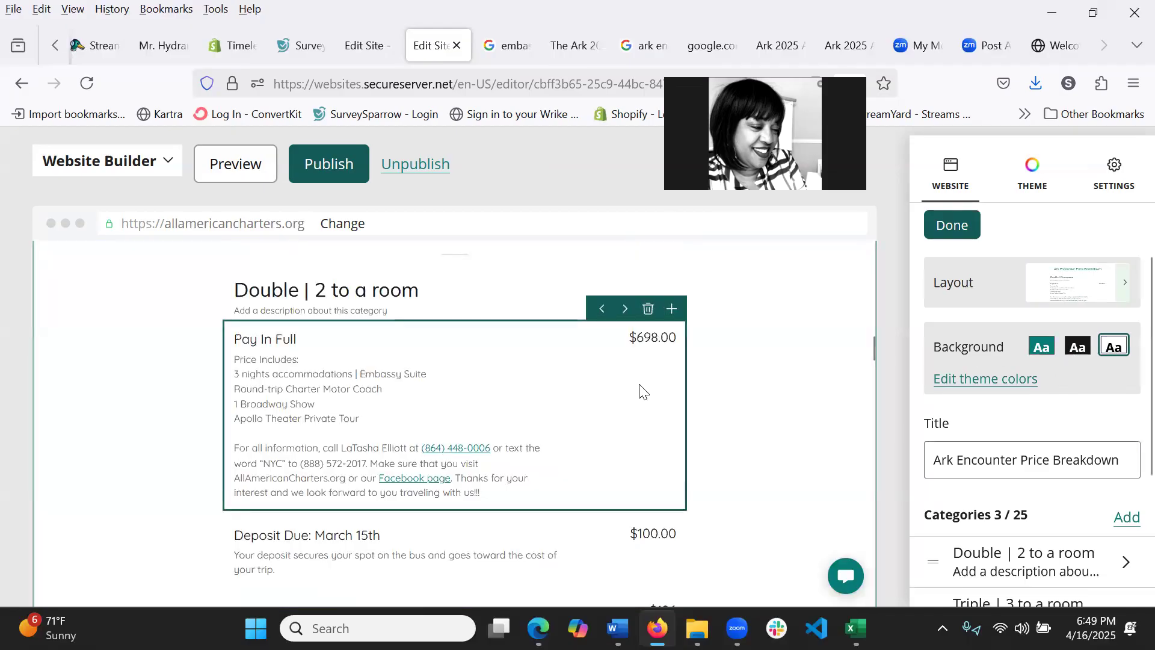
Add a photo gallery section with the slideshow-with-thumbnails layout directly above the Ark Encounter 2025 PDF flyer section.
scroll(758, 403, "up", 5)
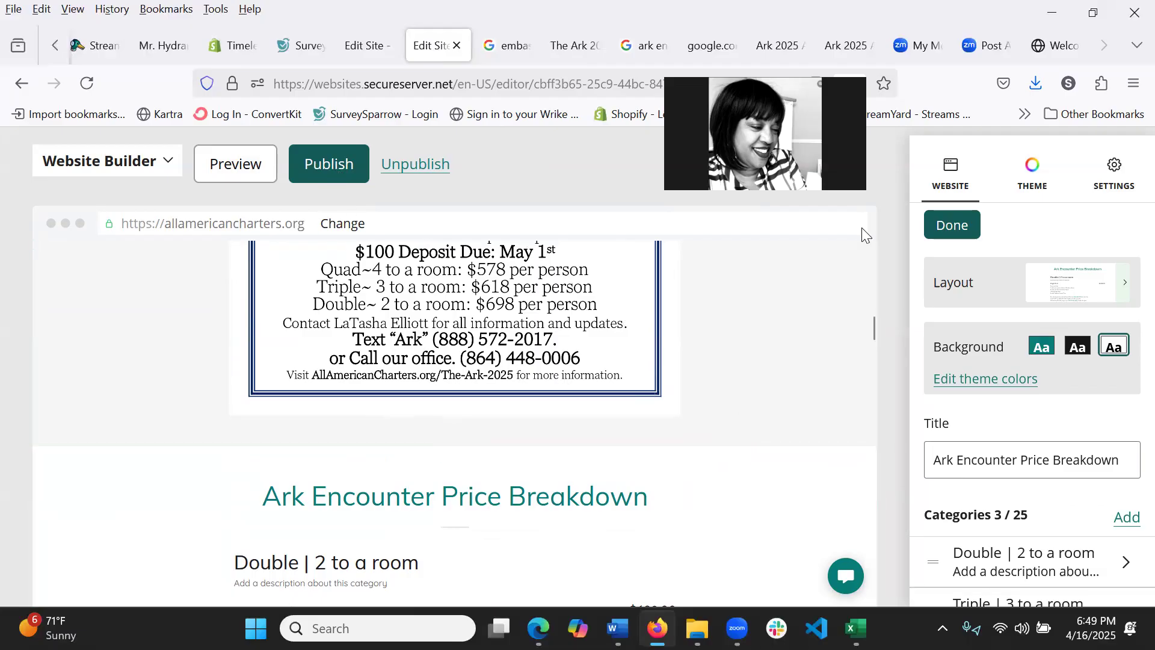
scroll(637, 365, "down", 3)
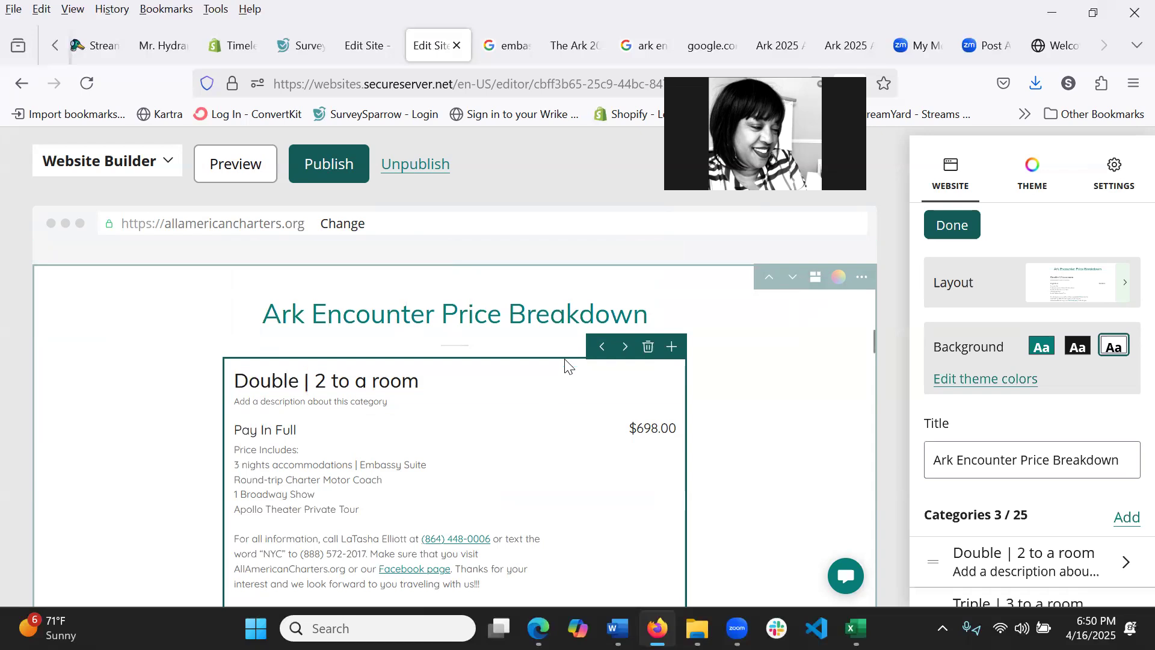
scroll(565, 364, "up", 10)
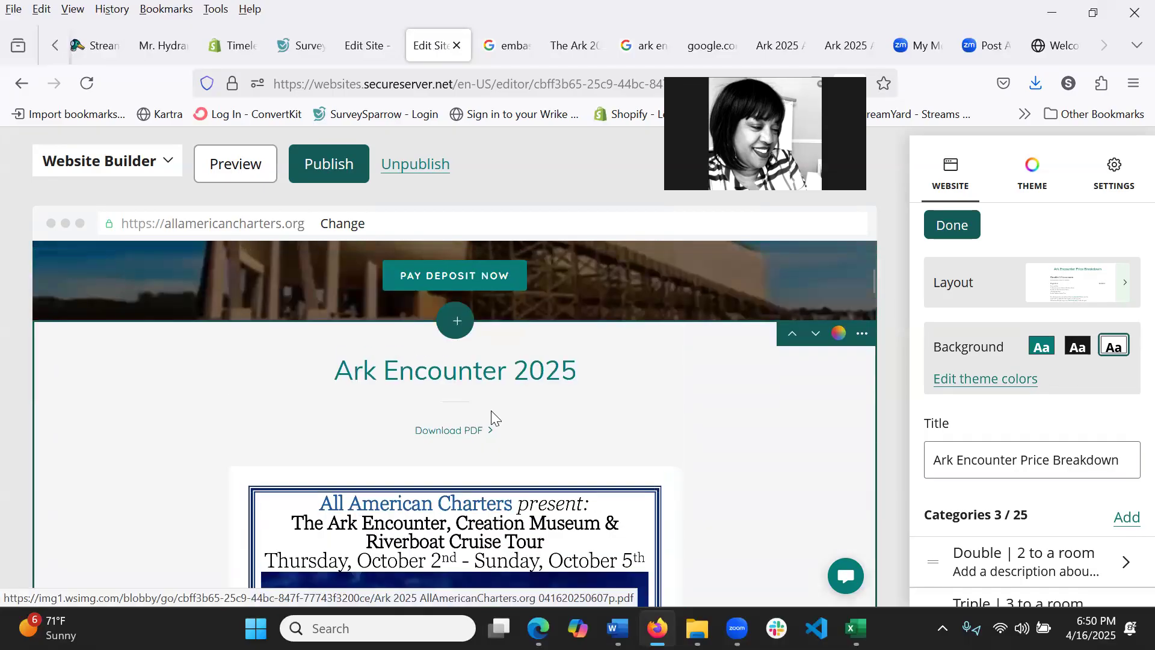
left_click(454, 328)
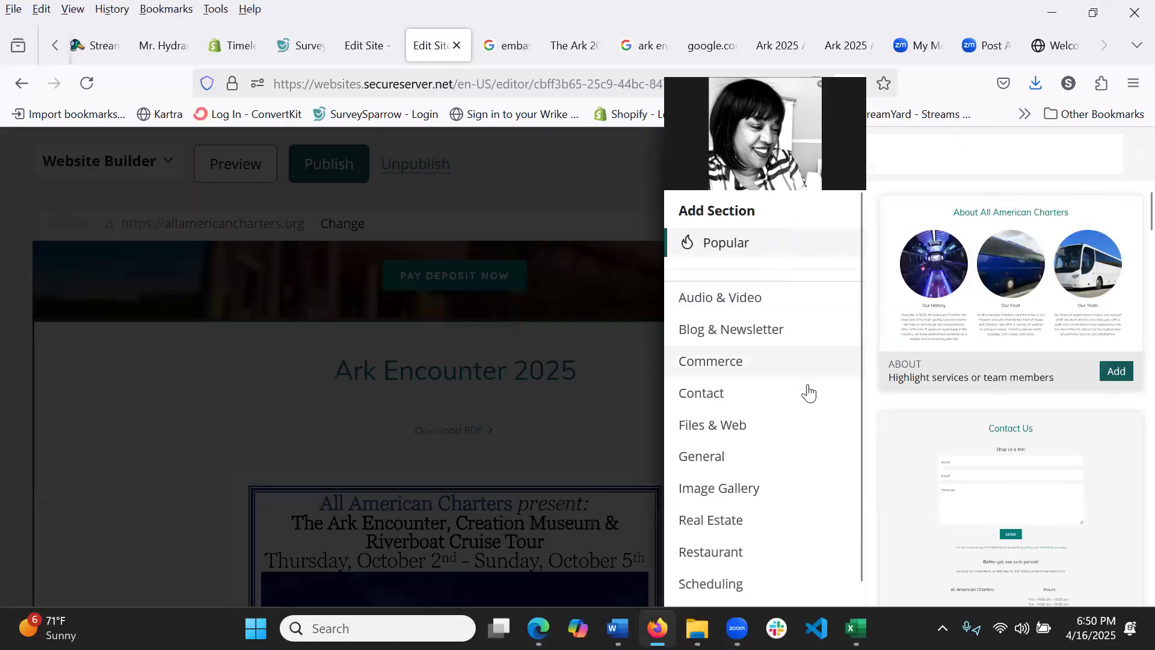
left_click(730, 490)
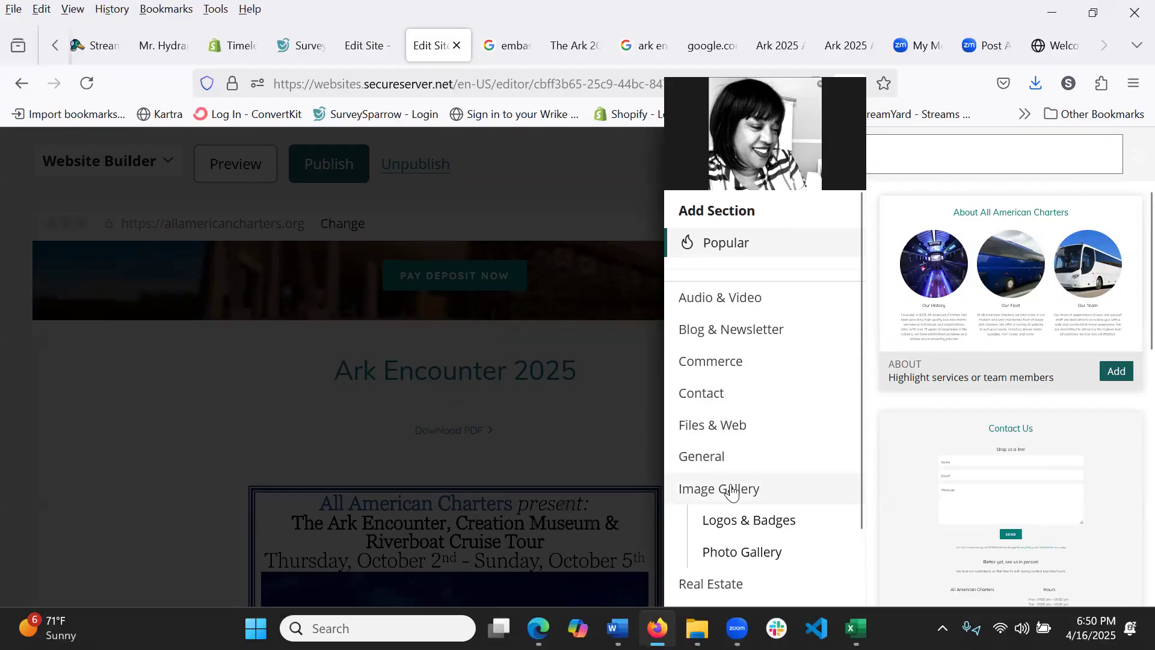
left_click(743, 552)
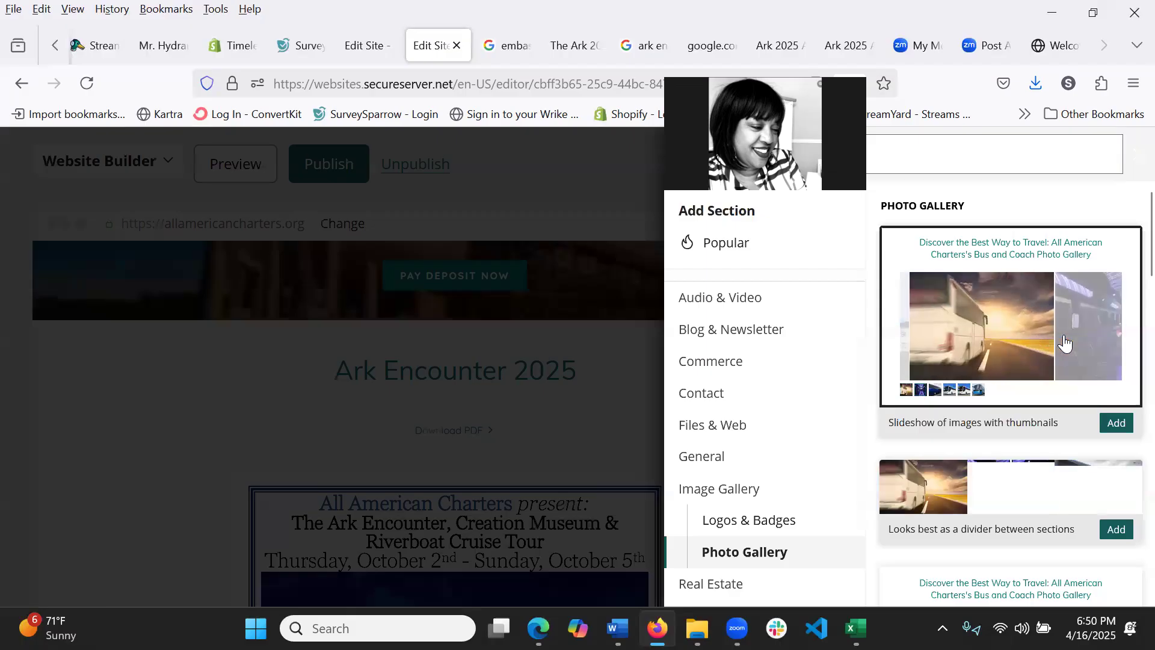
scroll(1065, 343, "down", 10)
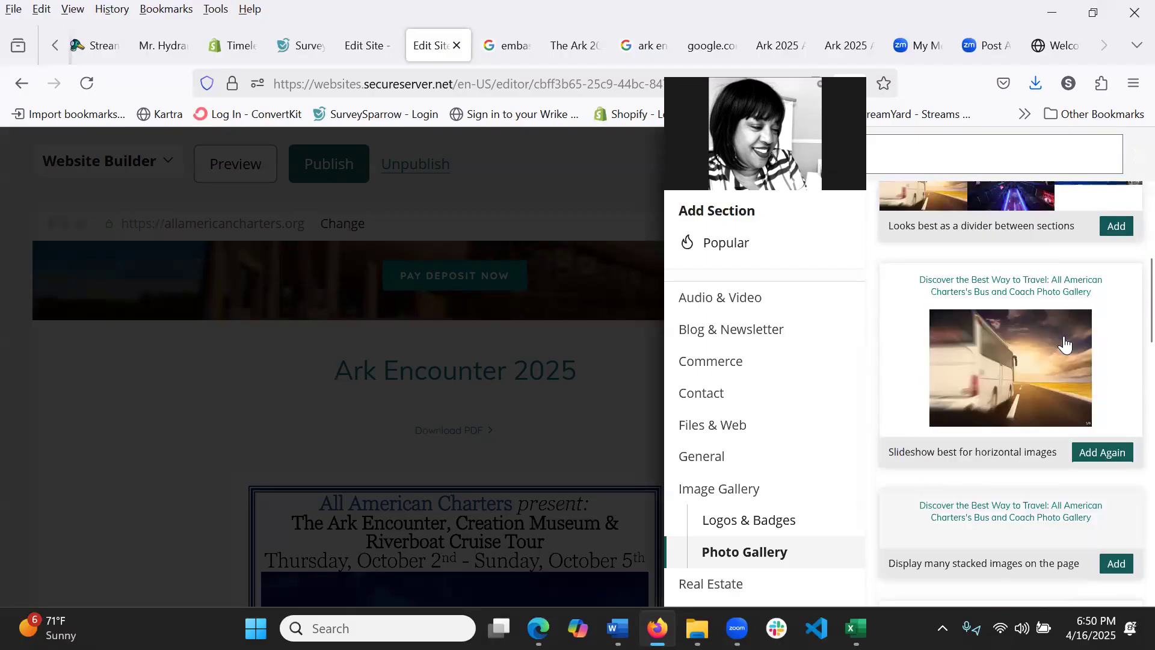
scroll(1065, 344, "down", 5)
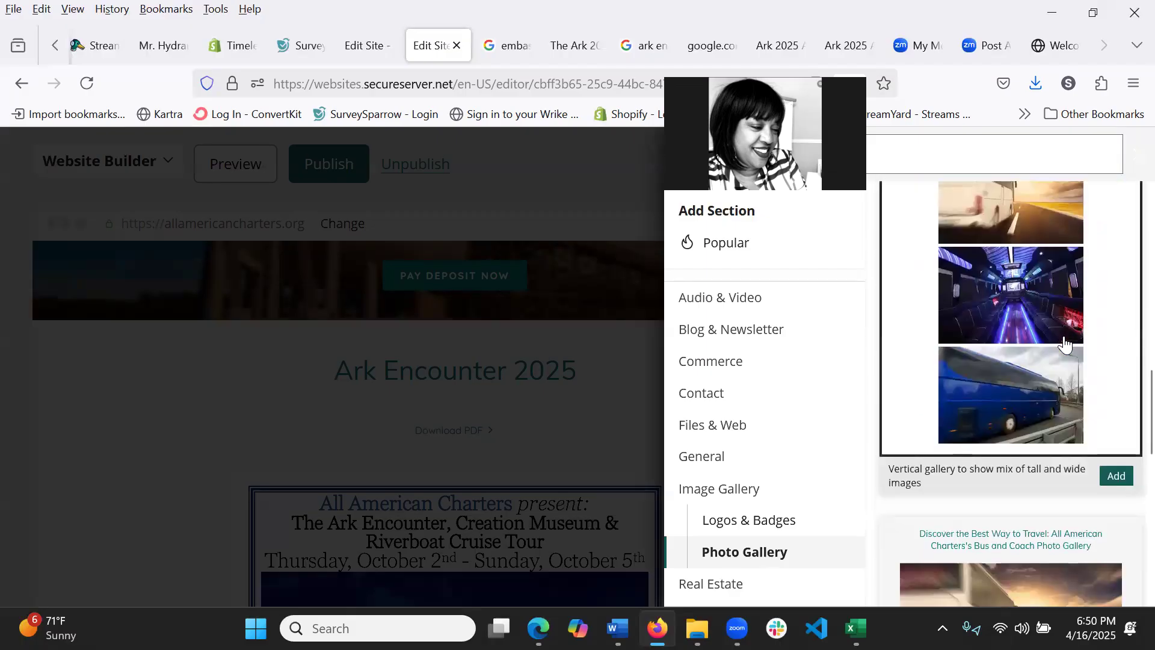
scroll(1065, 343, "down", 10)
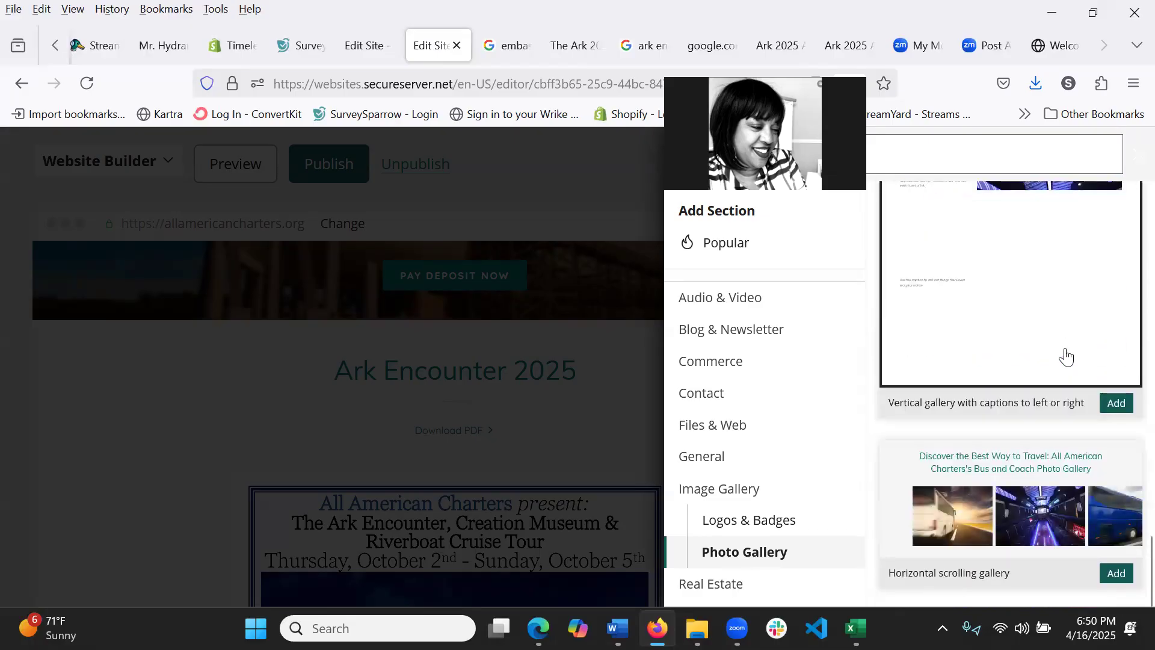
scroll(1049, 404, "up", 10)
scroll(1048, 405, "up", 10)
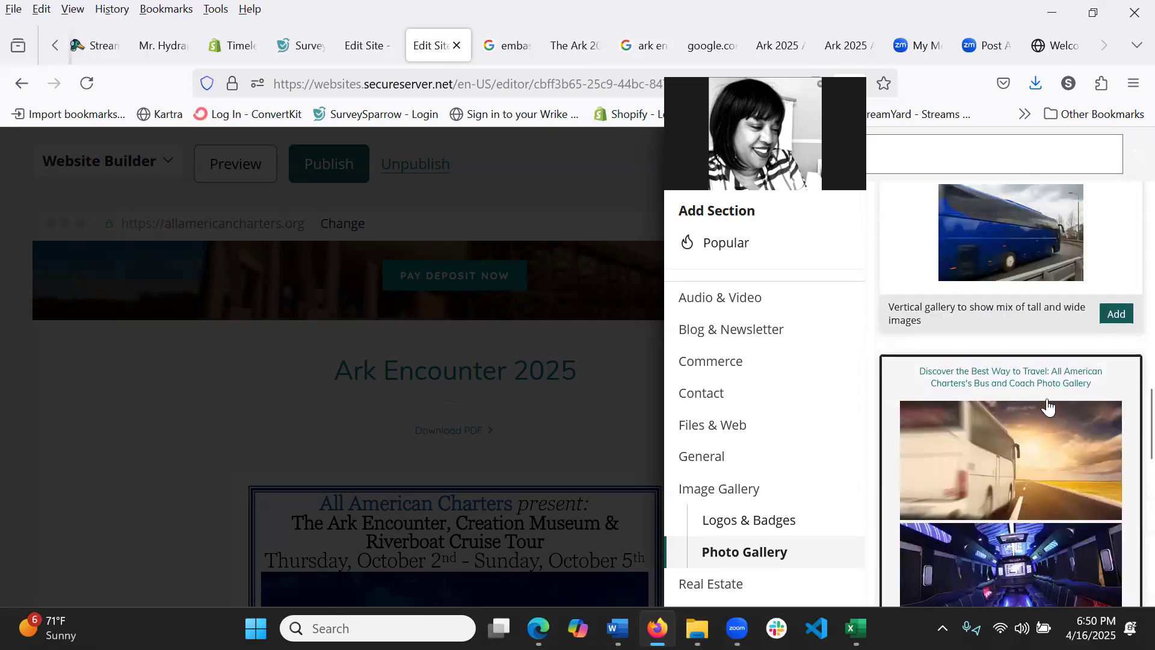
scroll(1048, 404, "up", 6)
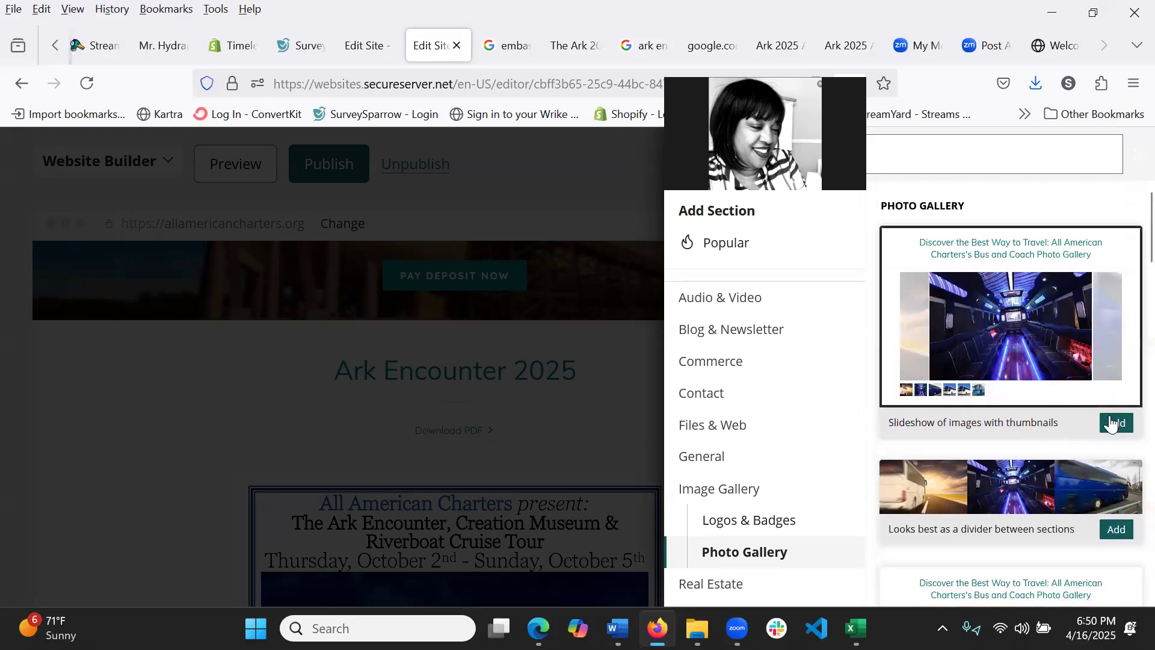
left_click(1111, 423)
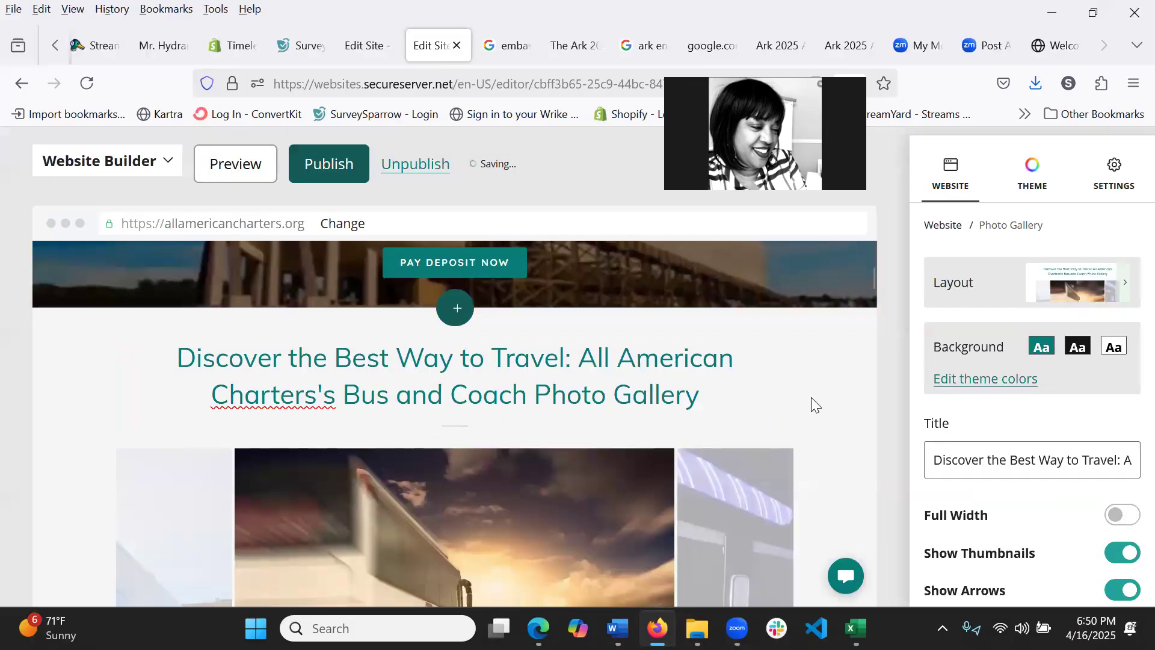
Make the new photo gallery full width and remove its stock images, keeping only the light blue coach.
scroll(745, 463, "down", 3)
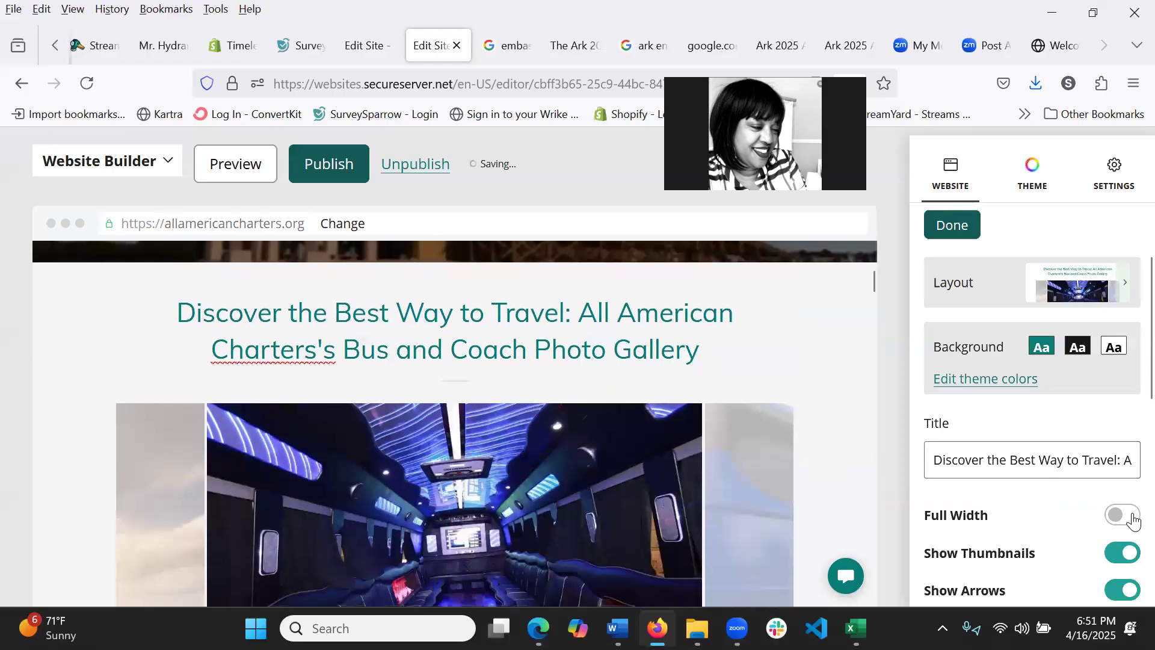
left_click(1133, 516)
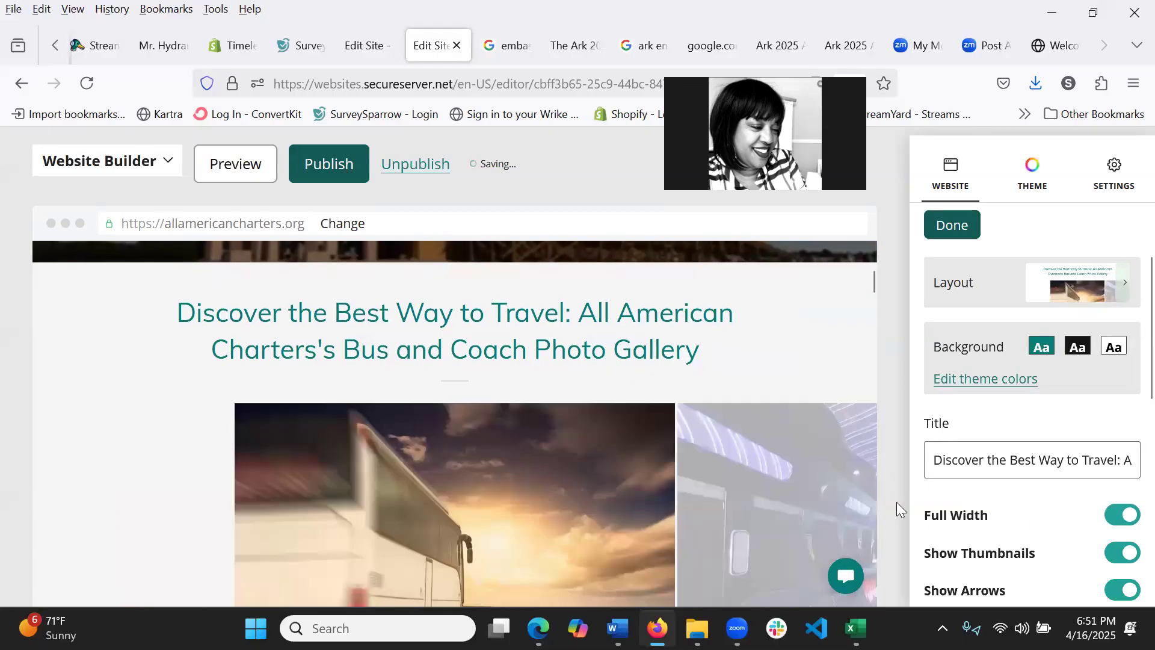
scroll(779, 458, "down", 3)
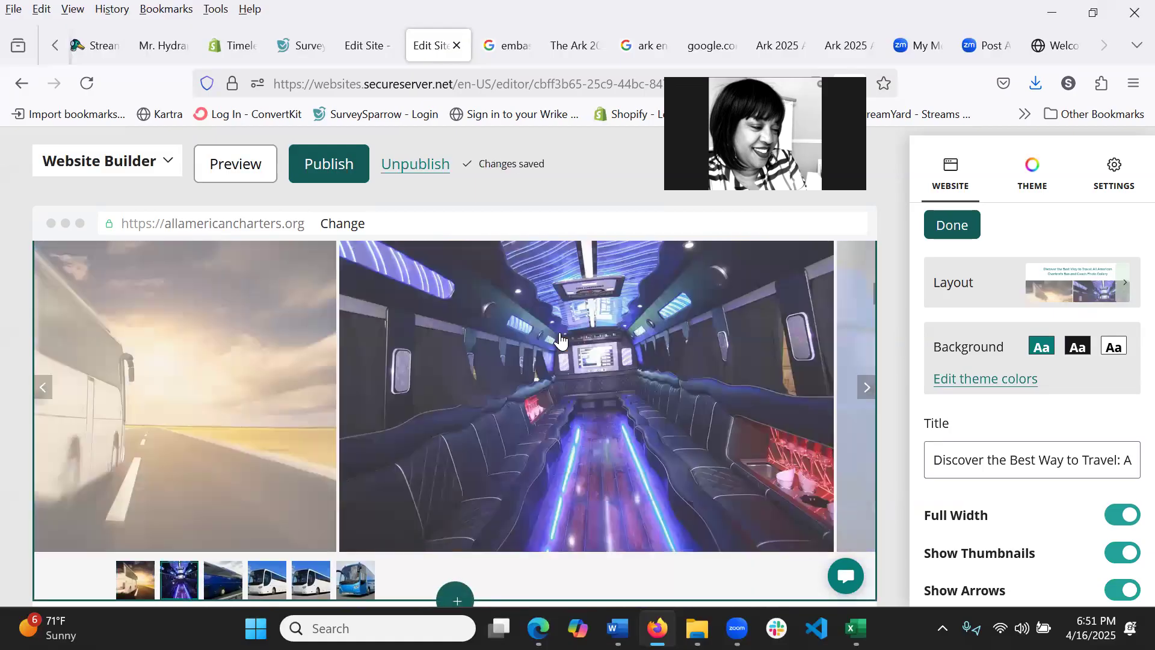
scroll(1013, 439, "down", 5)
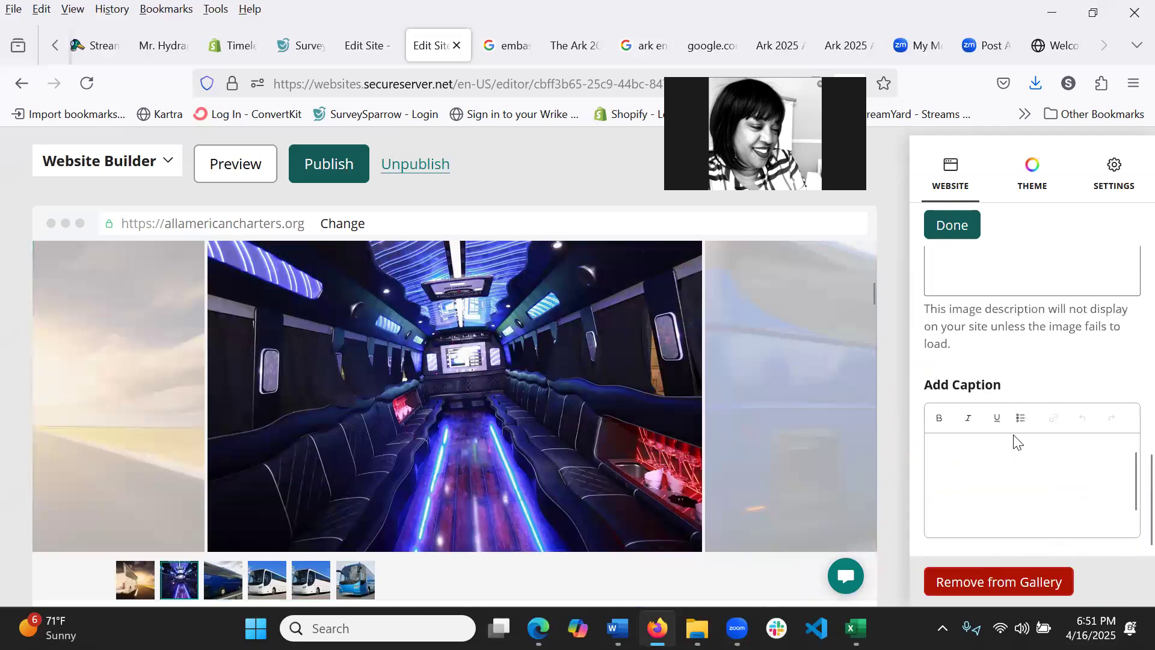
left_click(1009, 582)
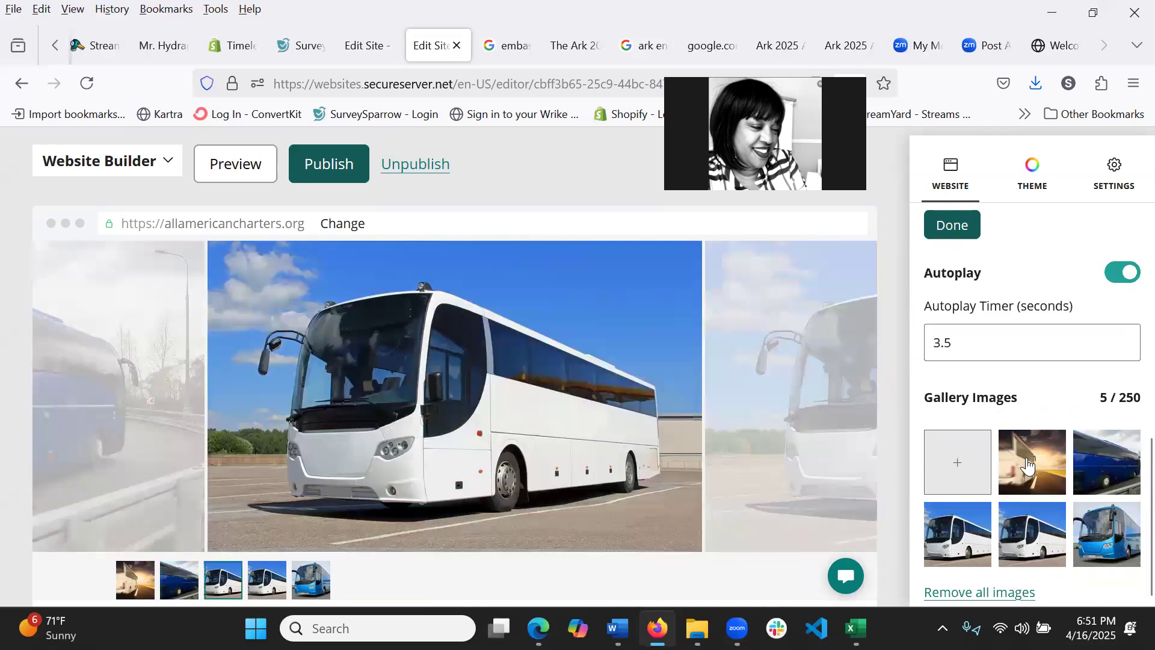
left_click(1026, 465)
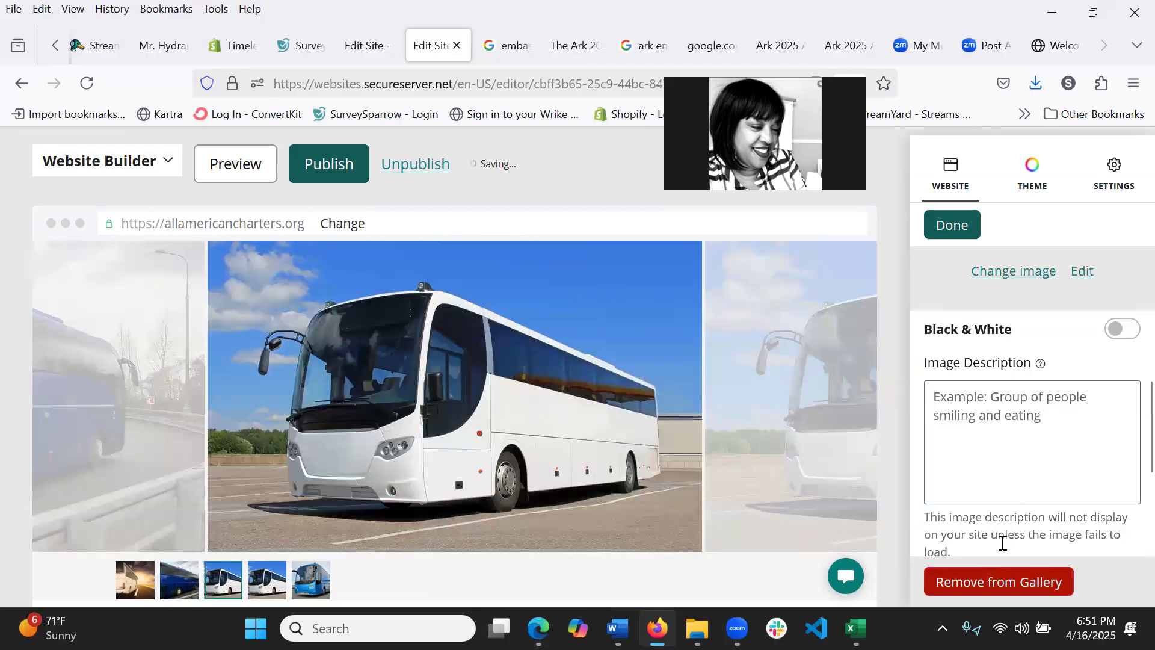
left_click(1002, 581)
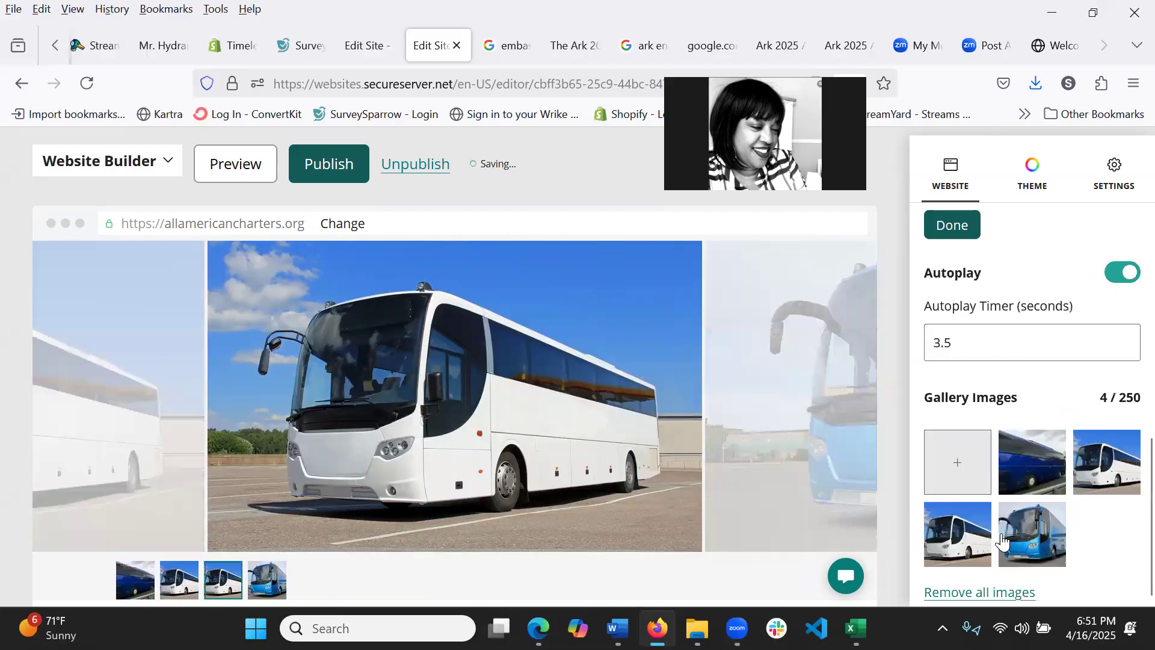
left_click(1013, 525)
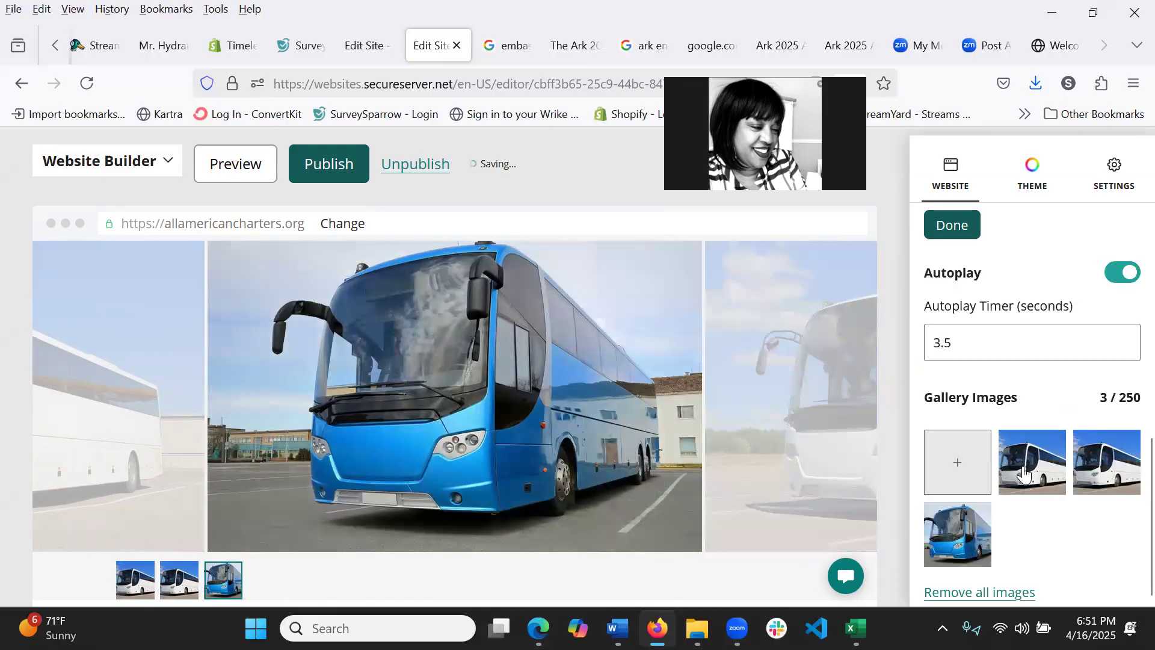
left_click(1022, 468)
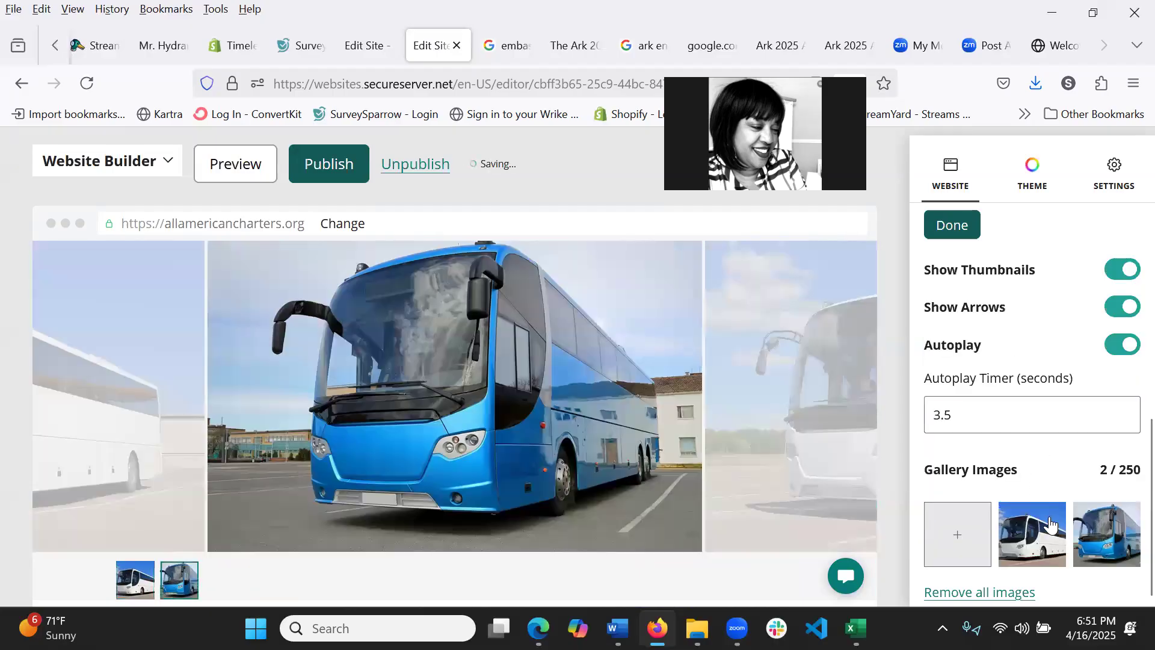
left_click(1036, 539)
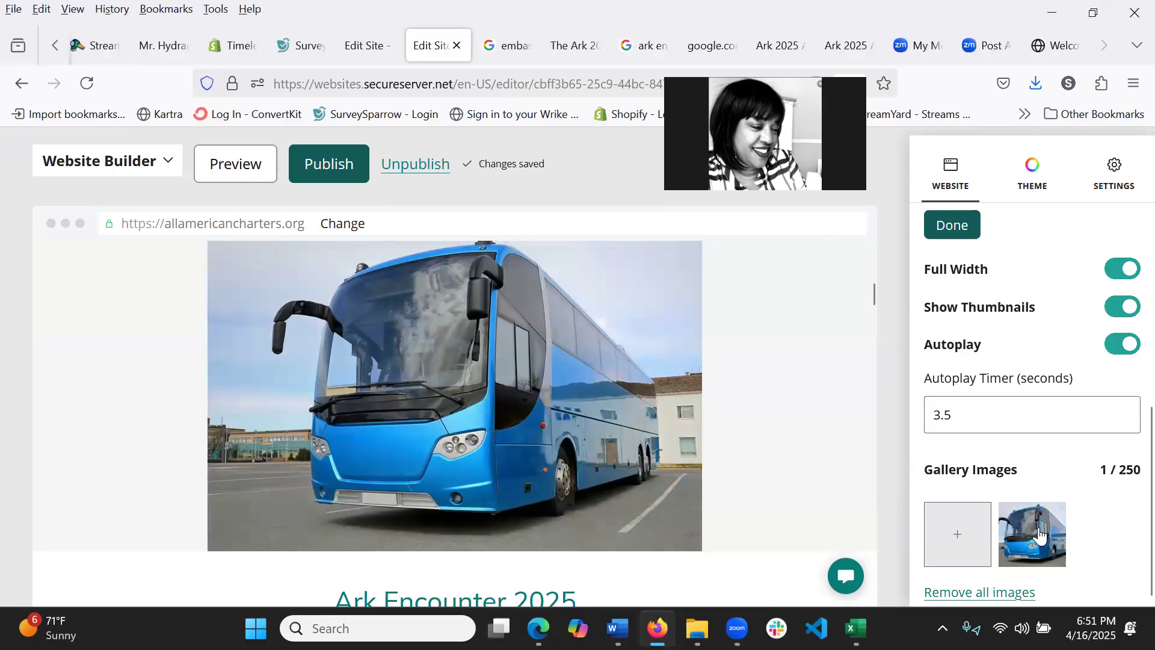
left_click(958, 535)
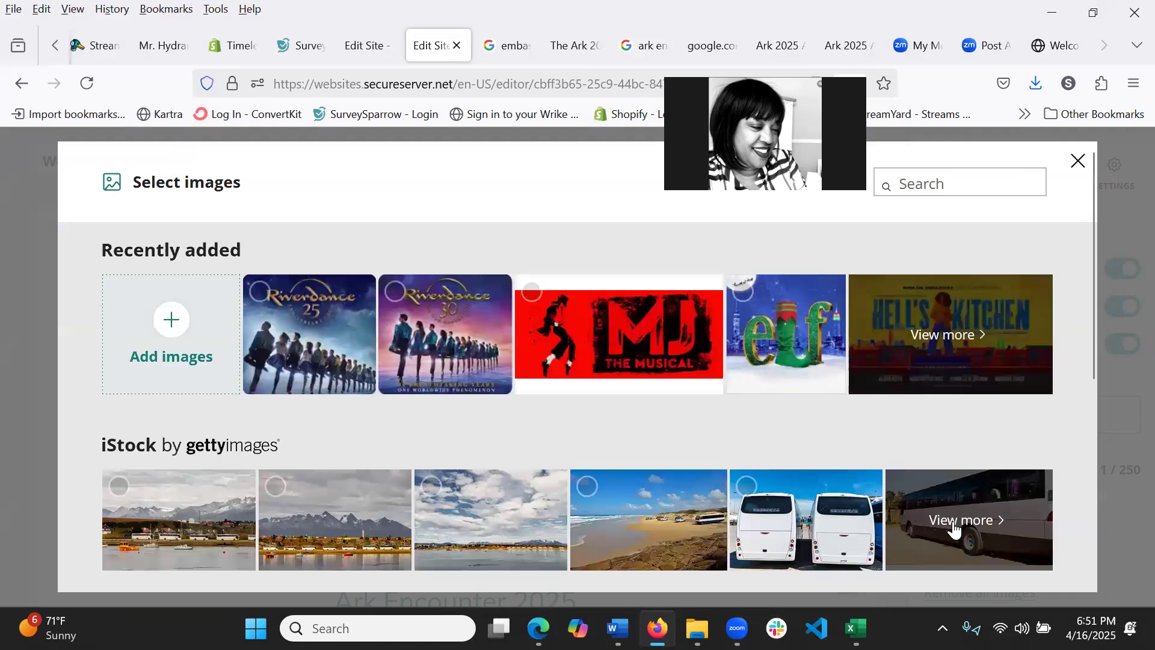
left_click(172, 321)
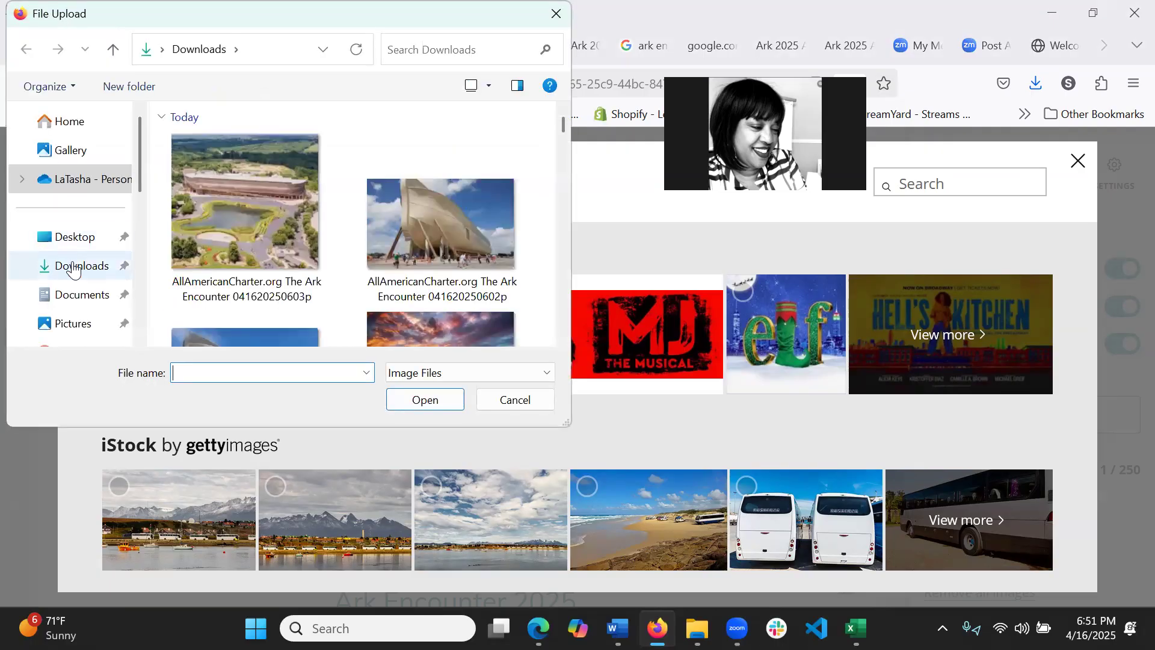
left_click(74, 268)
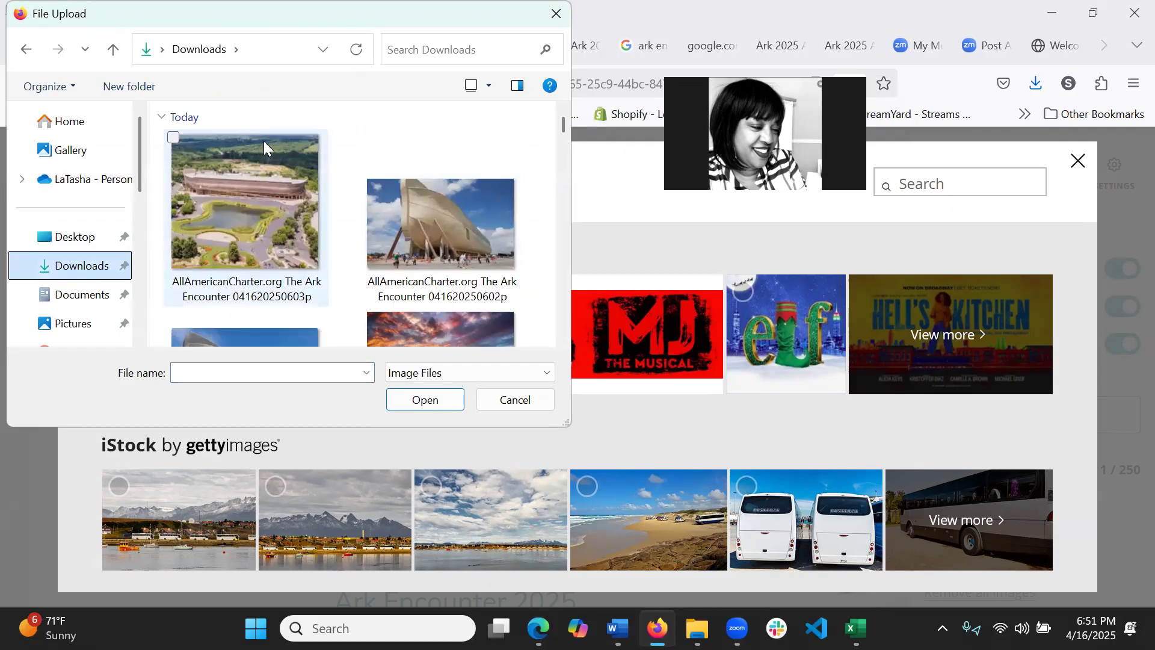
left_click(172, 138)
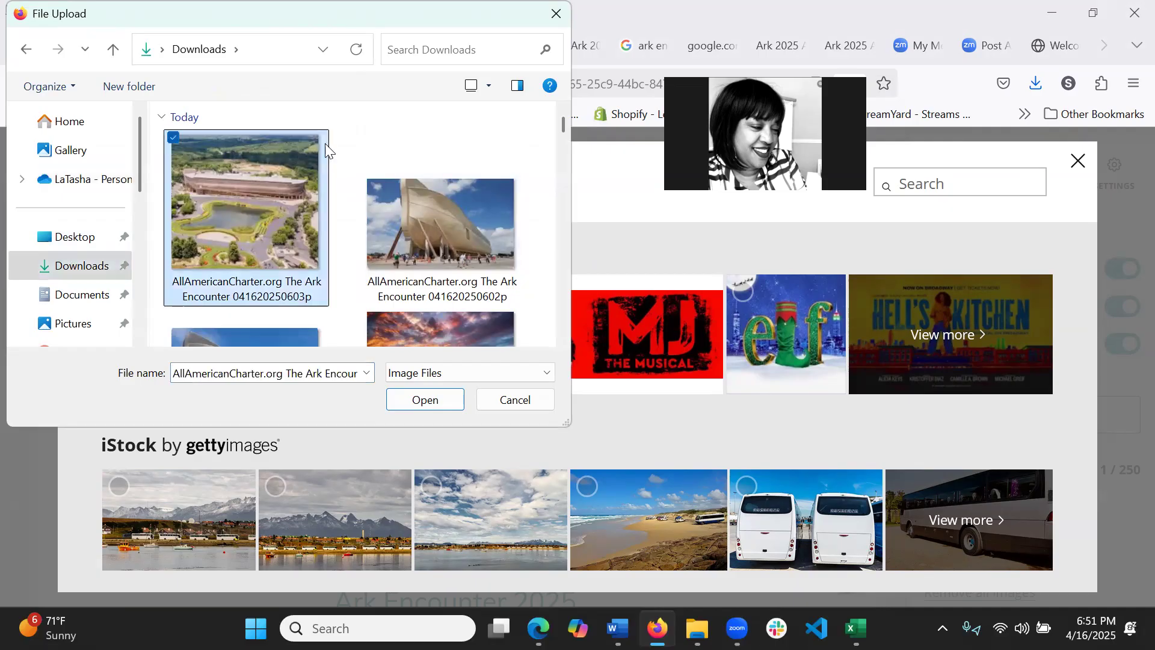
left_click(369, 140)
scroll(319, 207, "down", 2)
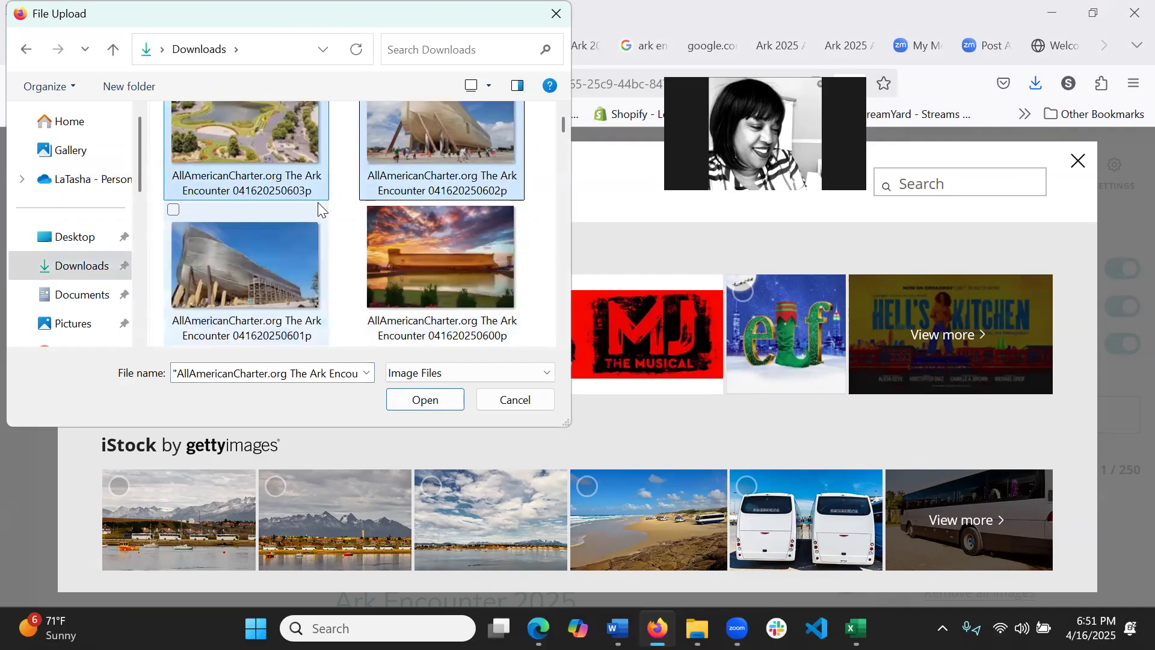
left_click(174, 210)
left_click(369, 209)
scroll(363, 219, "down", 4)
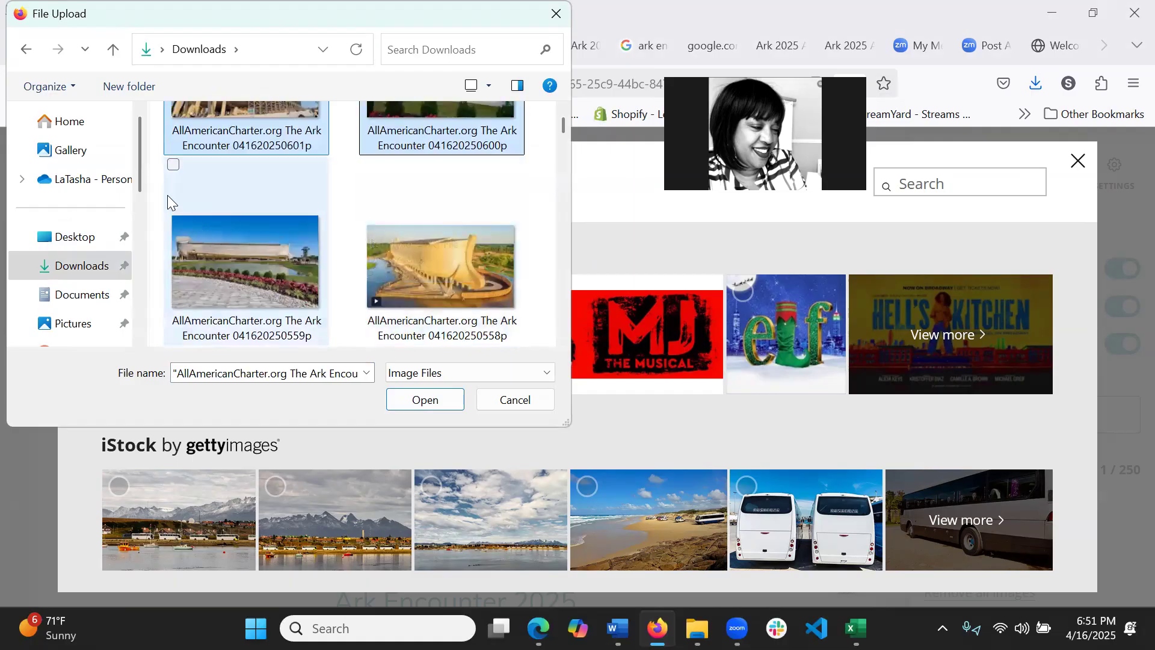
left_click(173, 165)
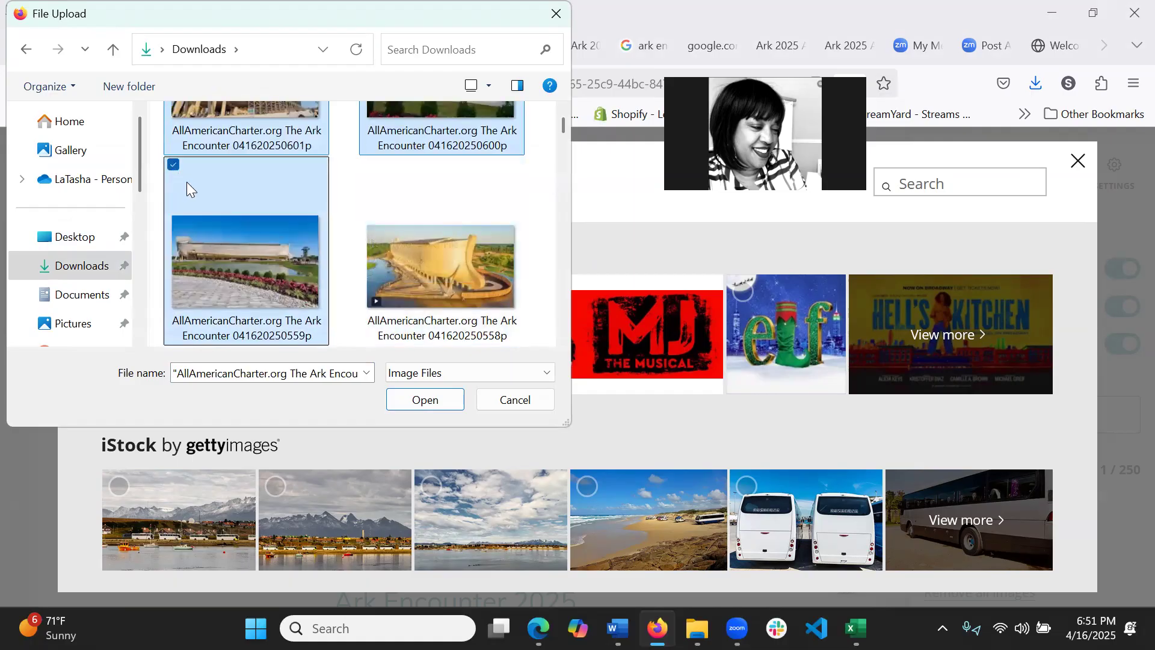
left_click(369, 166)
scroll(339, 241, "down", 5)
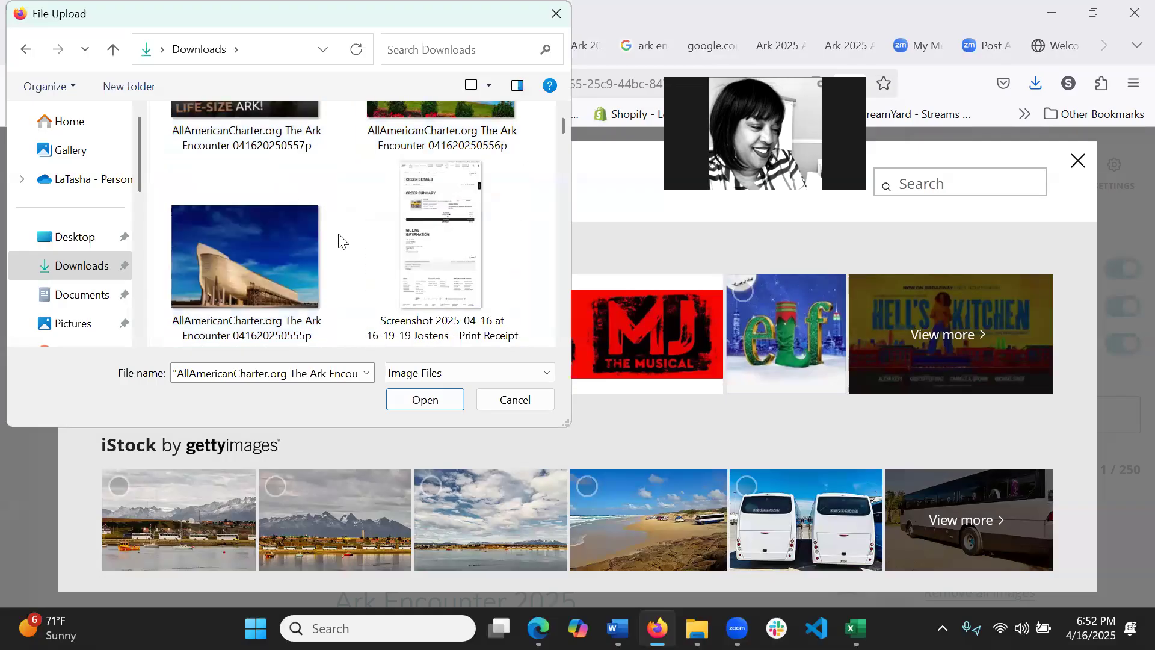
left_click(171, 109)
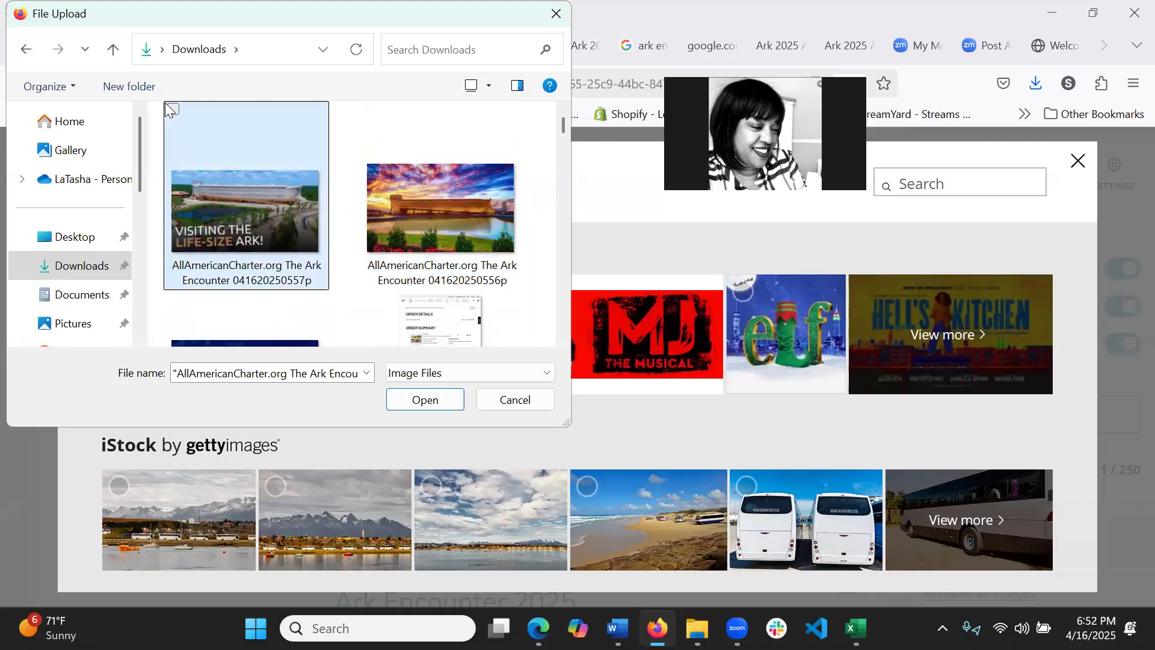
left_click(374, 110)
scroll(405, 157, "up", 2)
scroll(407, 157, "up", 1)
scroll(407, 159, "down", 5)
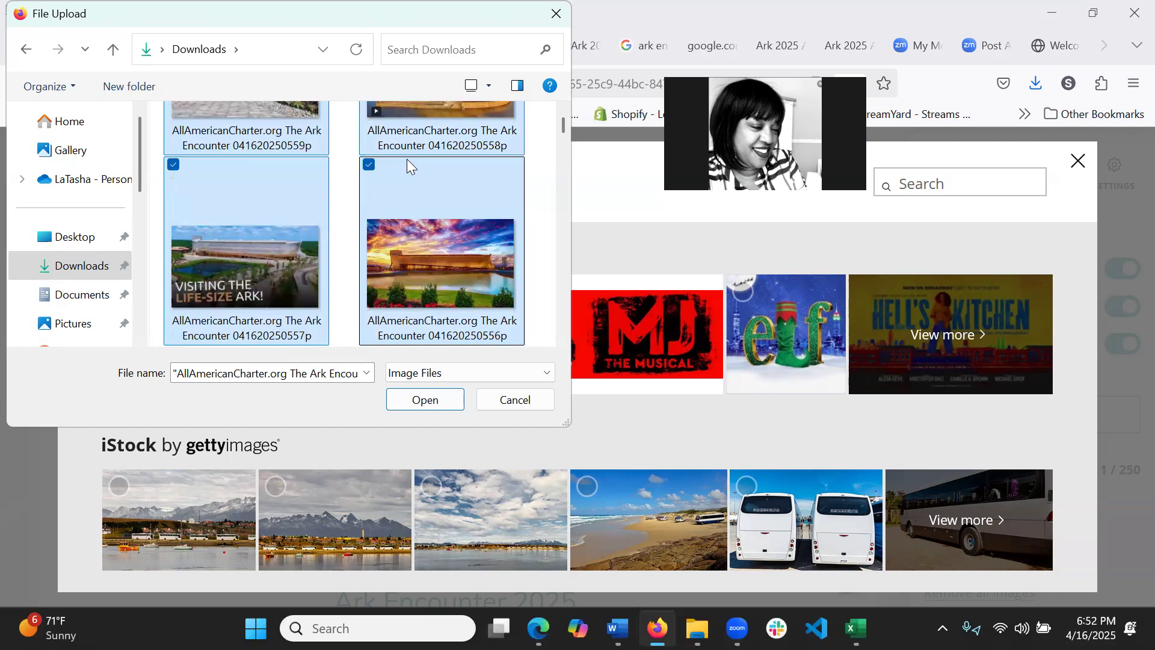
scroll(407, 159, "down", 2)
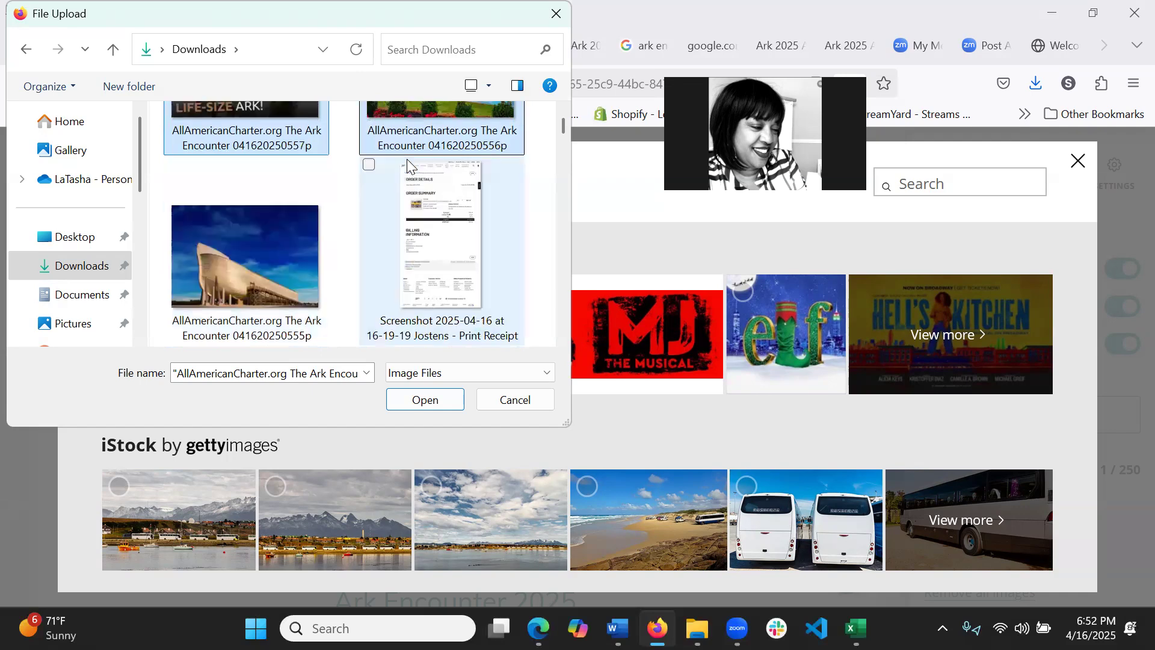
left_click(174, 165)
left_click(434, 396)
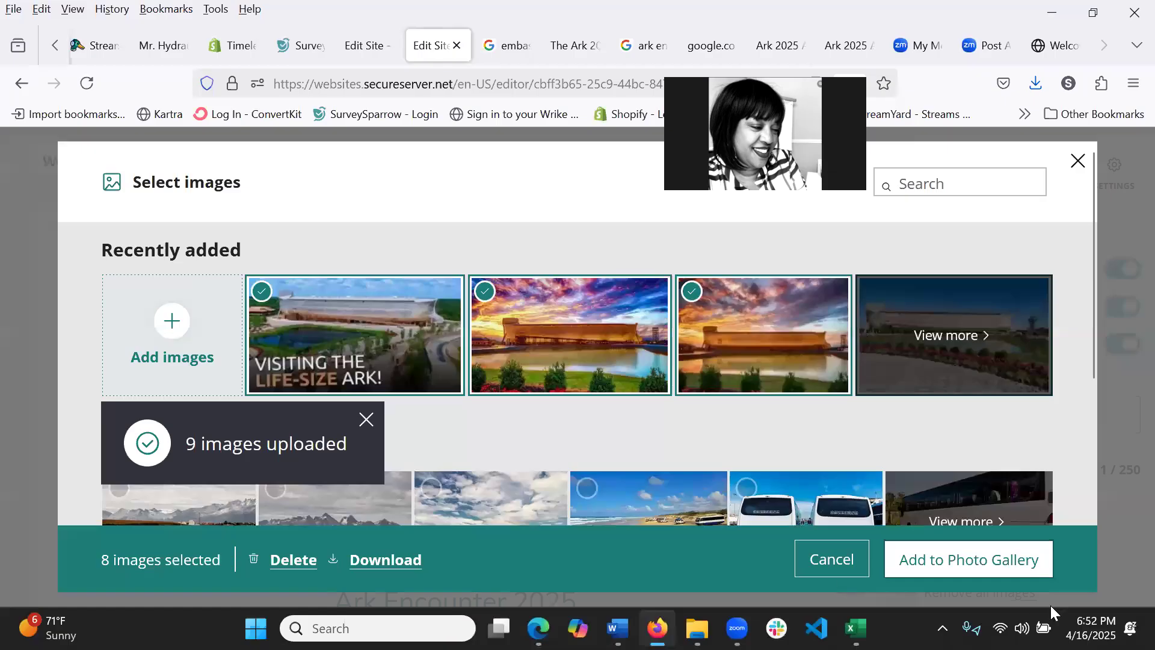
left_click(949, 566)
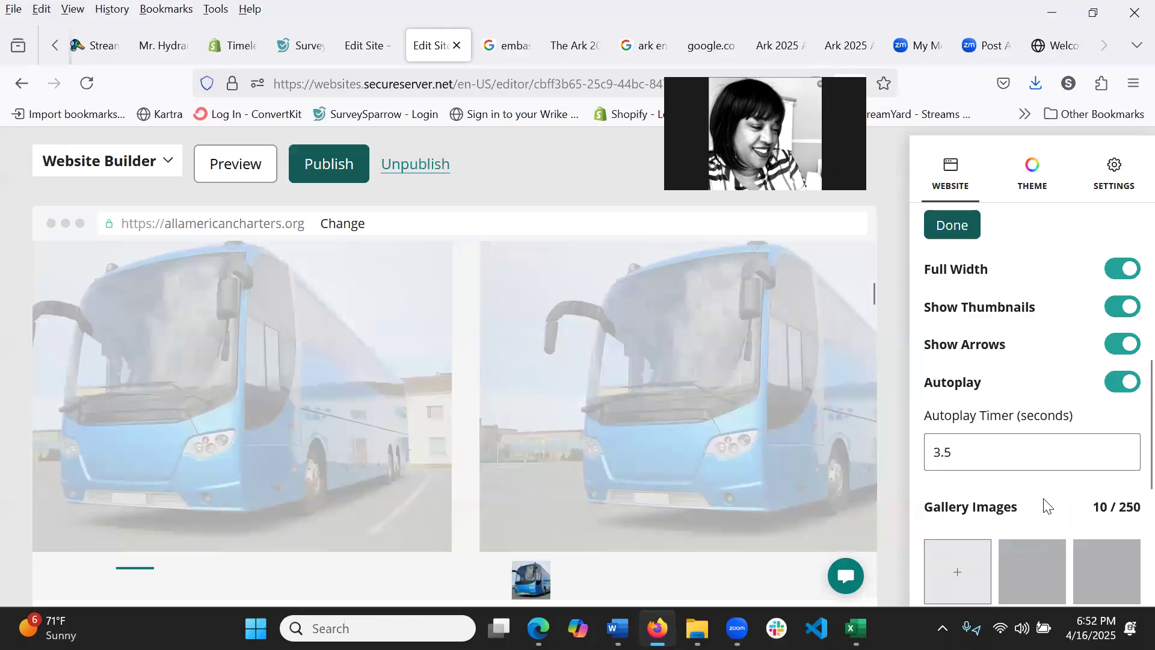
Remove the light blue coach image from the photo gallery.
scroll(1029, 533, "down", 4)
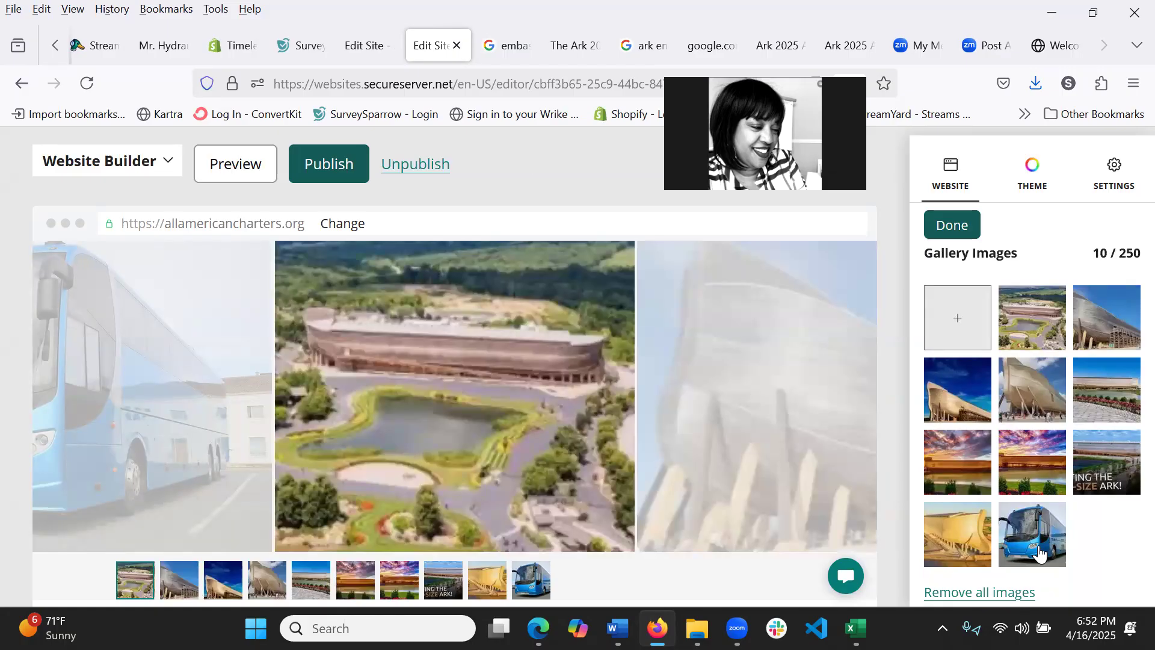
left_click(1041, 554)
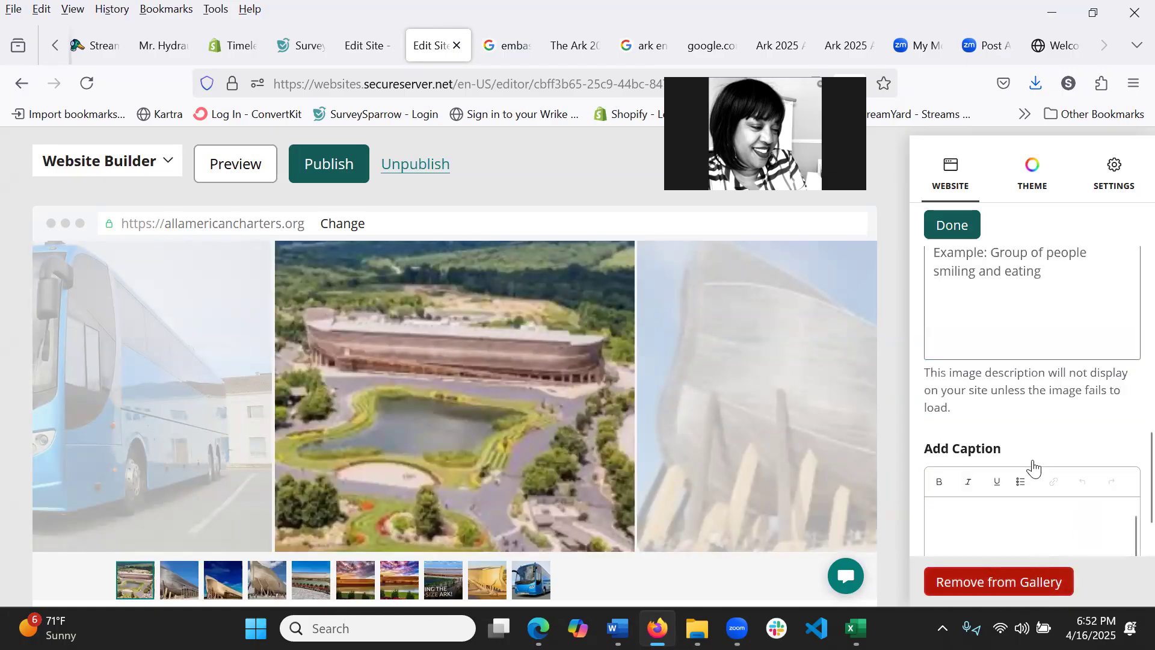
scroll(1026, 466, "down", 1)
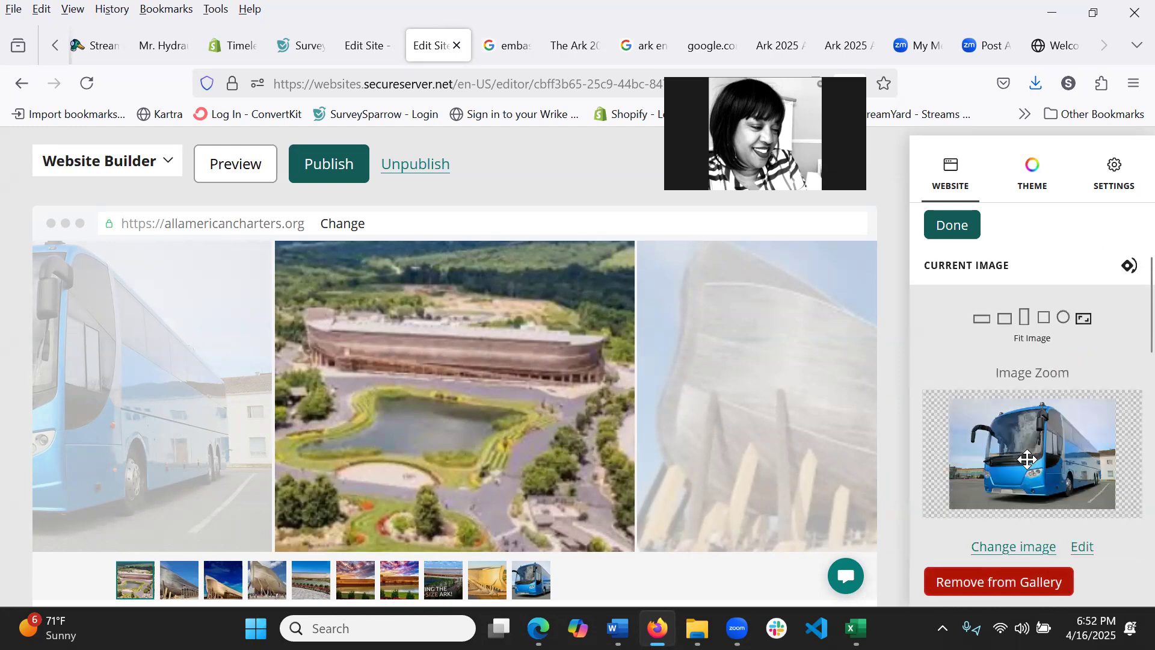
scroll(1004, 542, "down", 5)
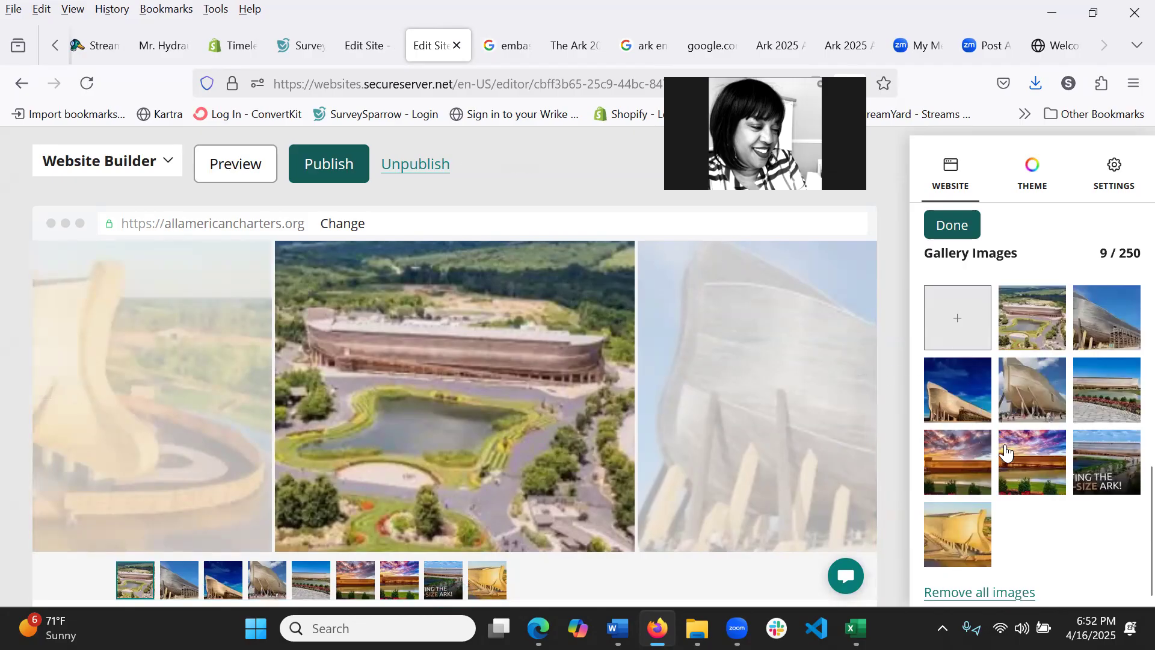
Reorder the gallery to begin with the vivid sunset, dark-blue-sky Ark, life-size Ark text image, upward bow view and flower-lined side view.
left_click_drag(1031, 472, 1030, 318)
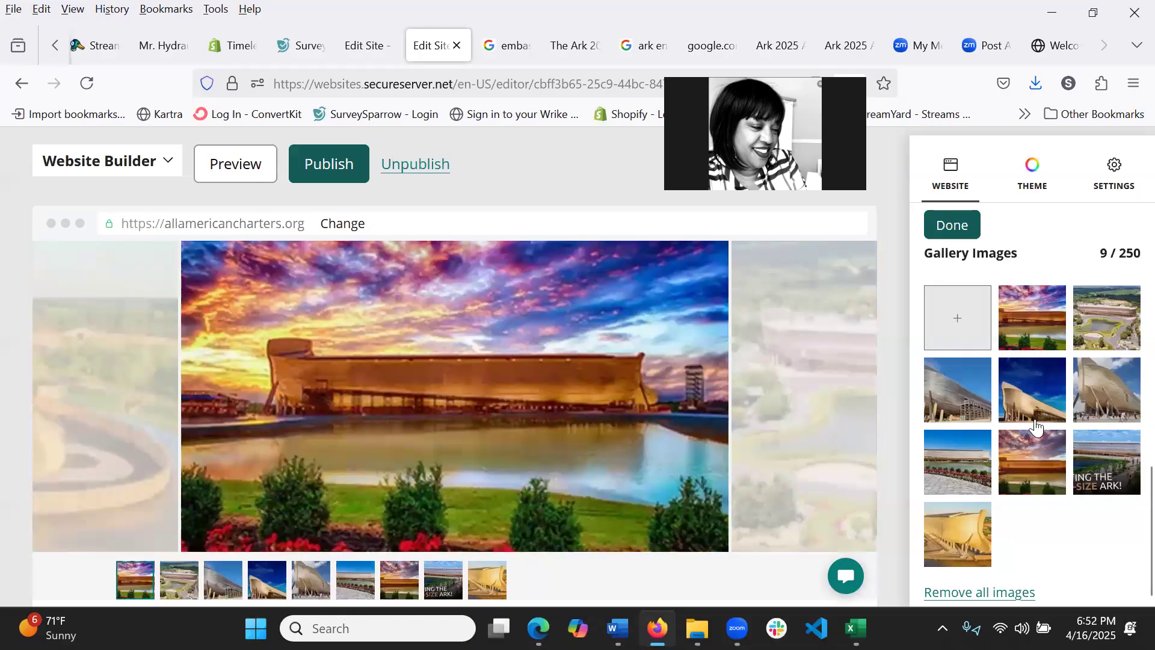
left_click_drag(1118, 466, 965, 388)
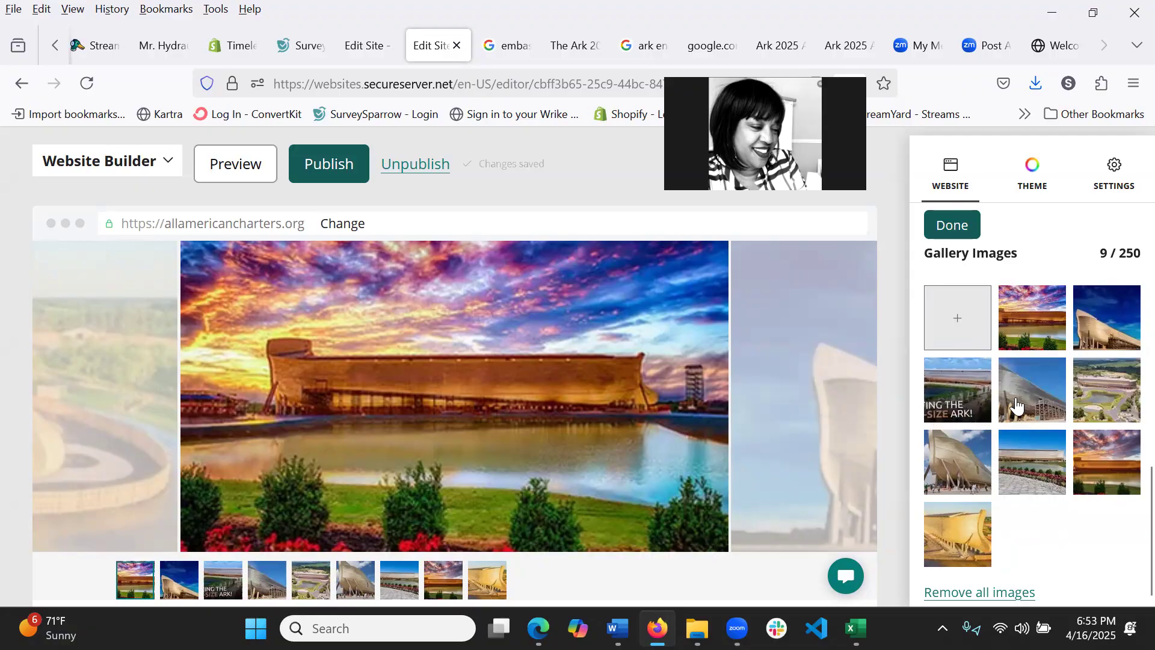
left_click_drag(1111, 399, 1044, 392)
left_click_drag(959, 474, 1034, 392)
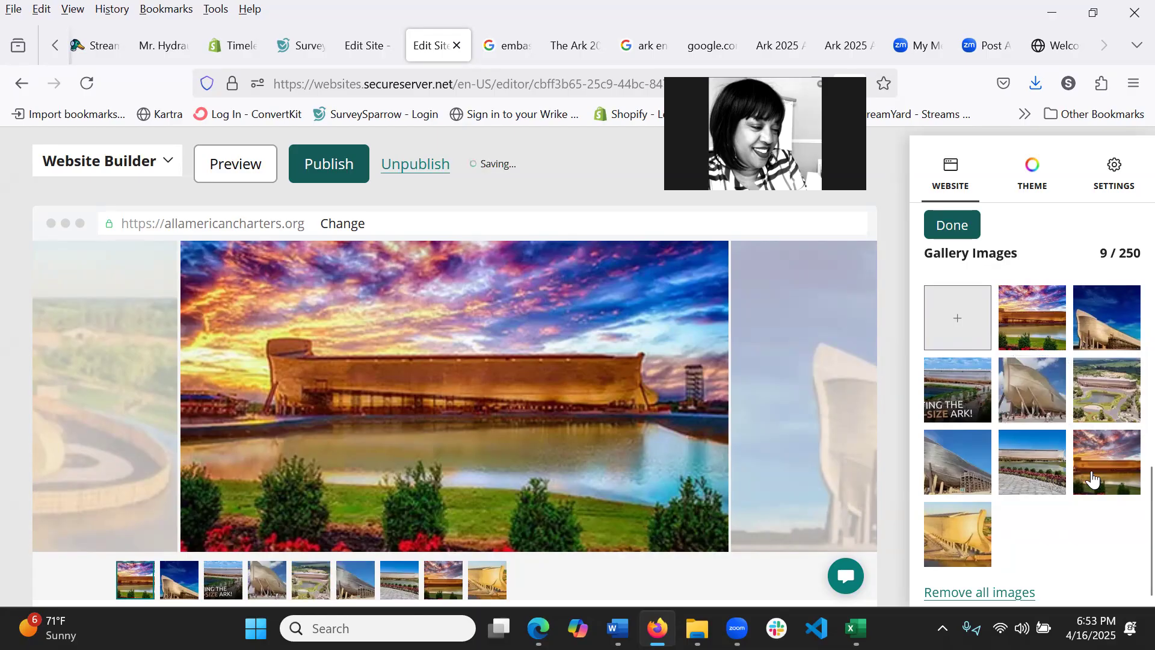
left_click_drag(1094, 476, 950, 462)
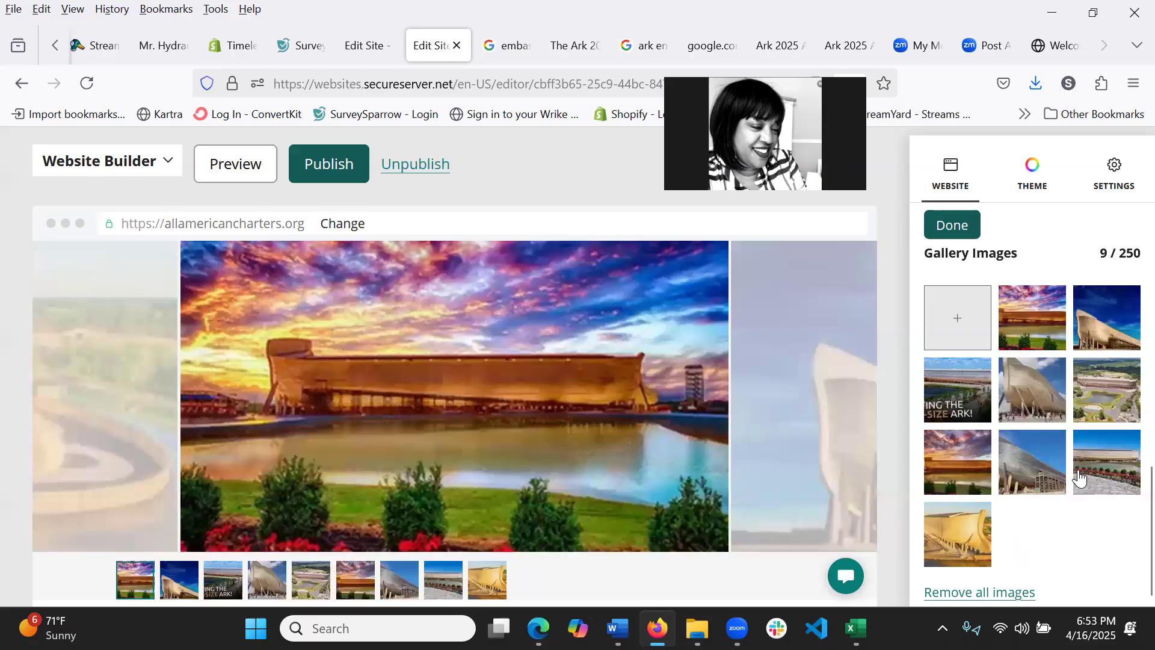
left_click_drag(1101, 468, 1101, 383)
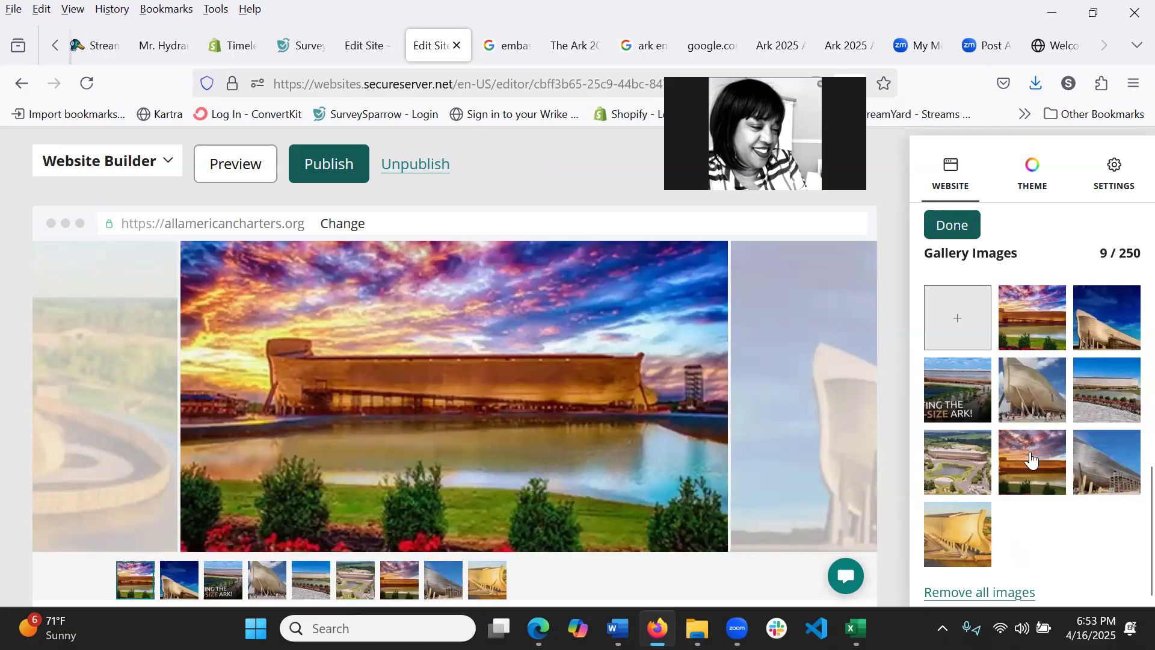
Arrange the last four gallery images as golden Ark, second sunset, grey Ark side view and aerial view, and finish editing the gallery.
mouse_move(998, 452)
left_mouse_down()
mouse_move(922, 450)
mouse_move(980, 458)
left_mouse_up()
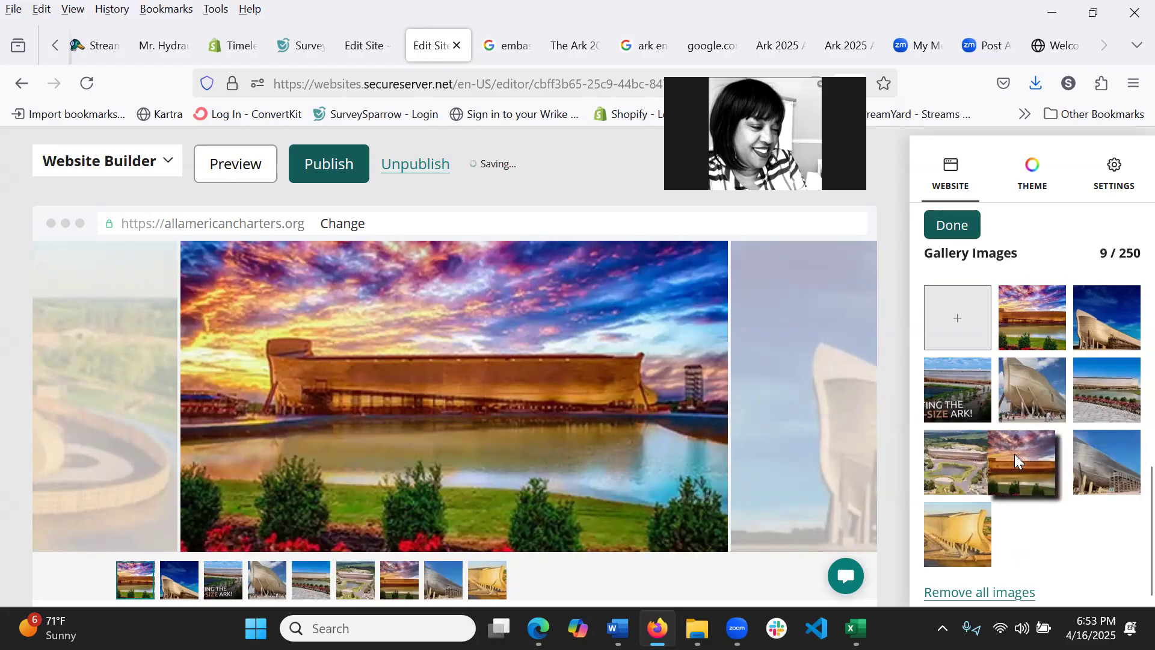
left_click_drag(1085, 460, 945, 484)
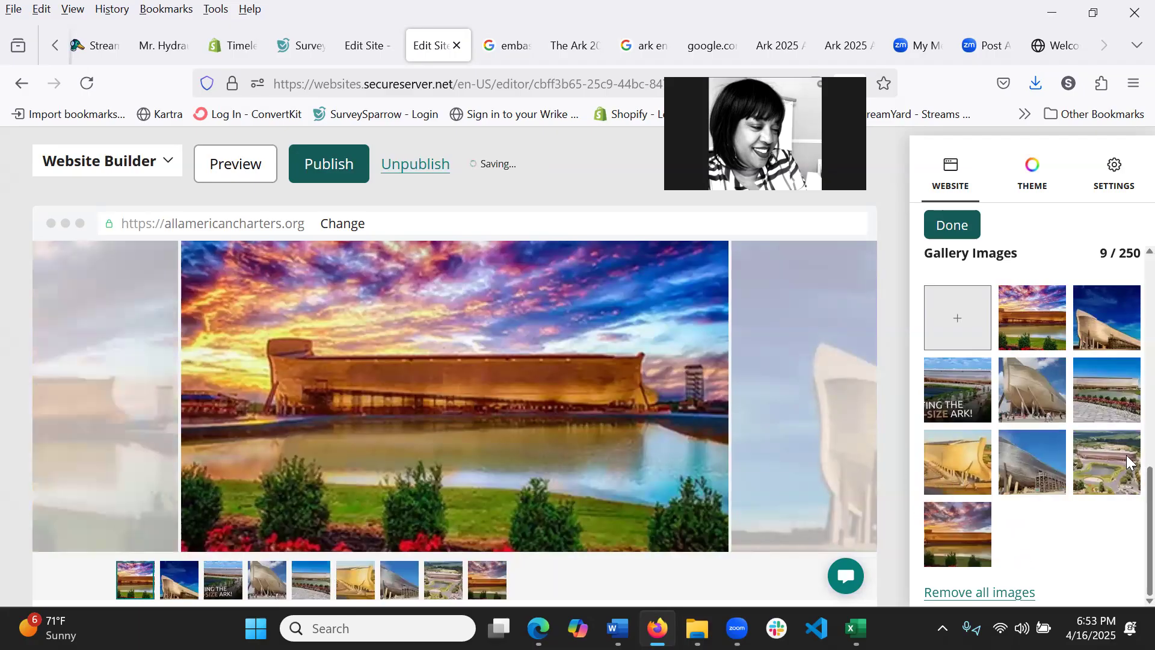
left_click_drag(1111, 459, 1024, 455)
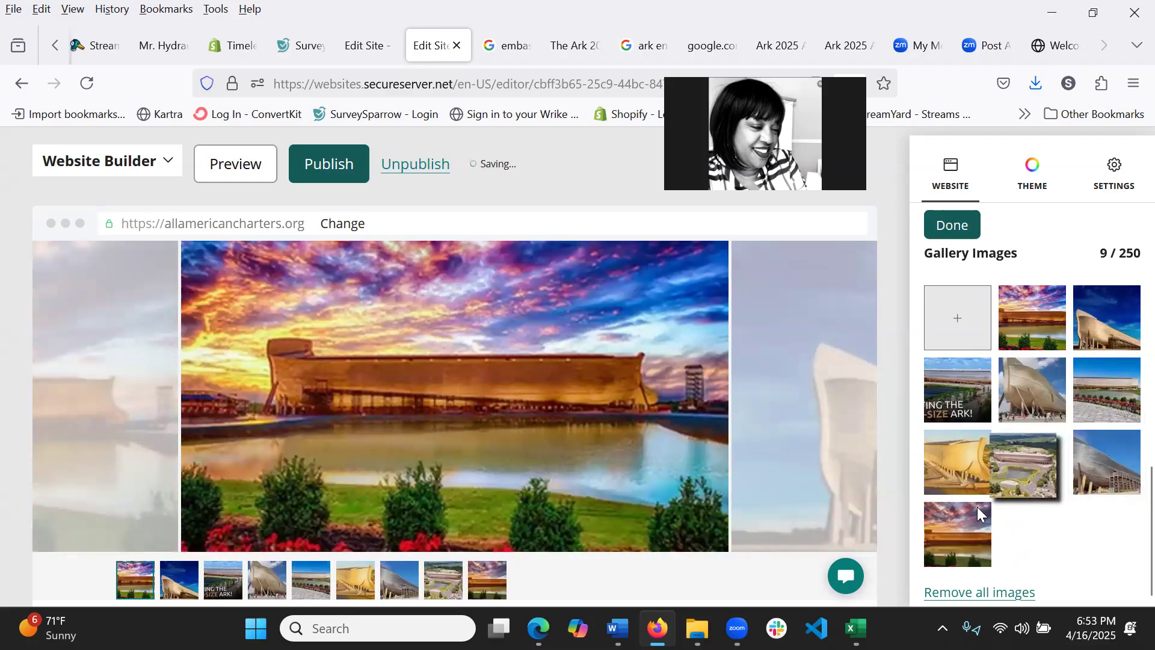
left_click_drag(957, 532, 1027, 485)
left_click_drag(939, 540, 1092, 459)
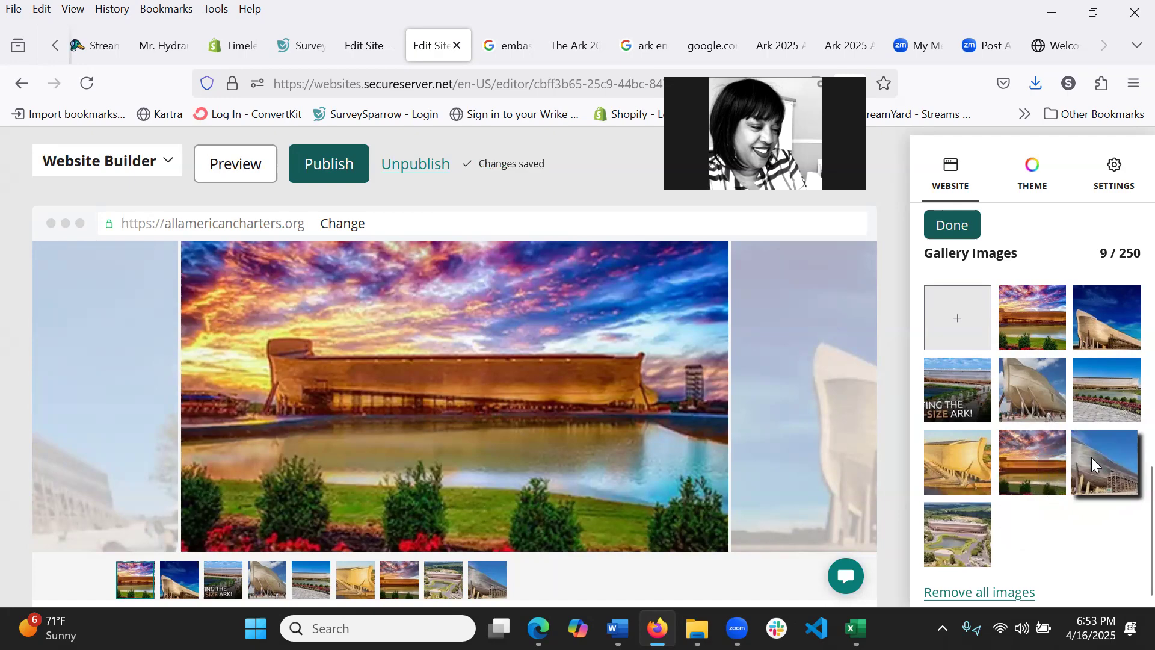
left_click(968, 232)
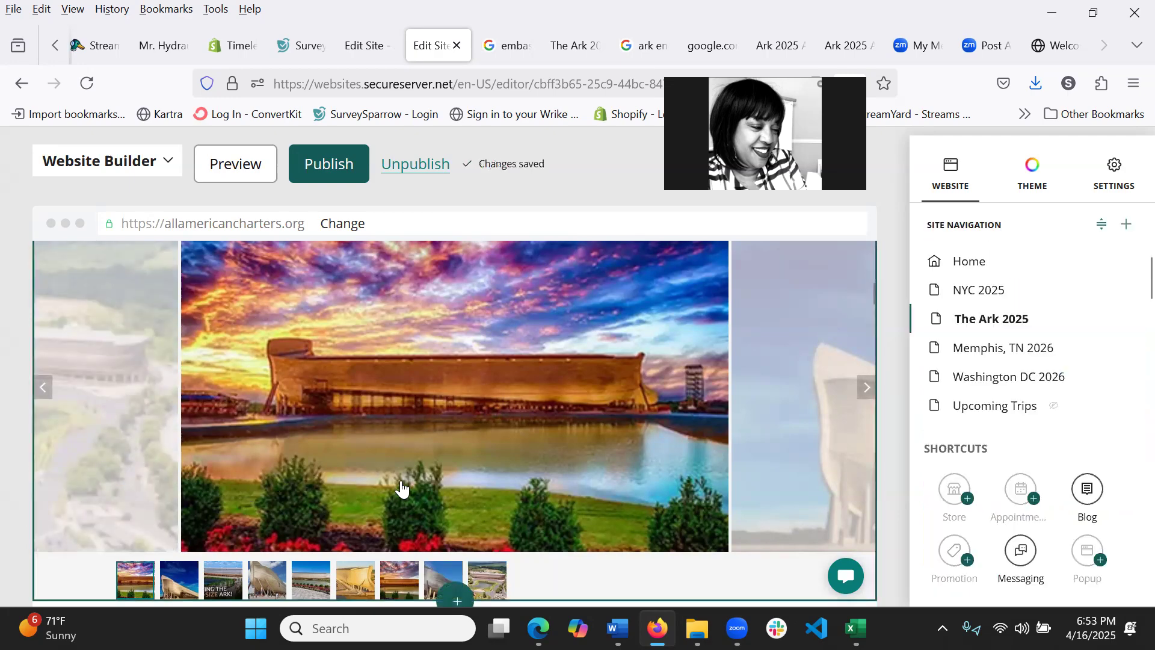
Replace the photo gallery's title with "Ark Encounter".
scroll(418, 458, "up", 5)
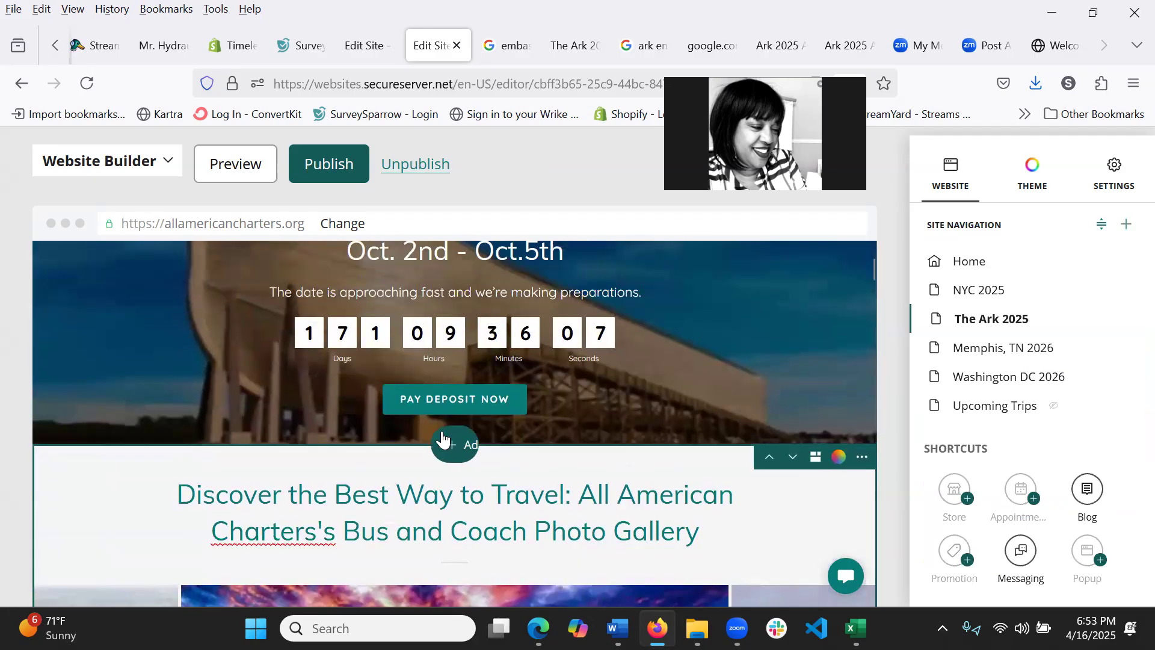
scroll(441, 441, "down", 5)
scroll(446, 444, "down", 2)
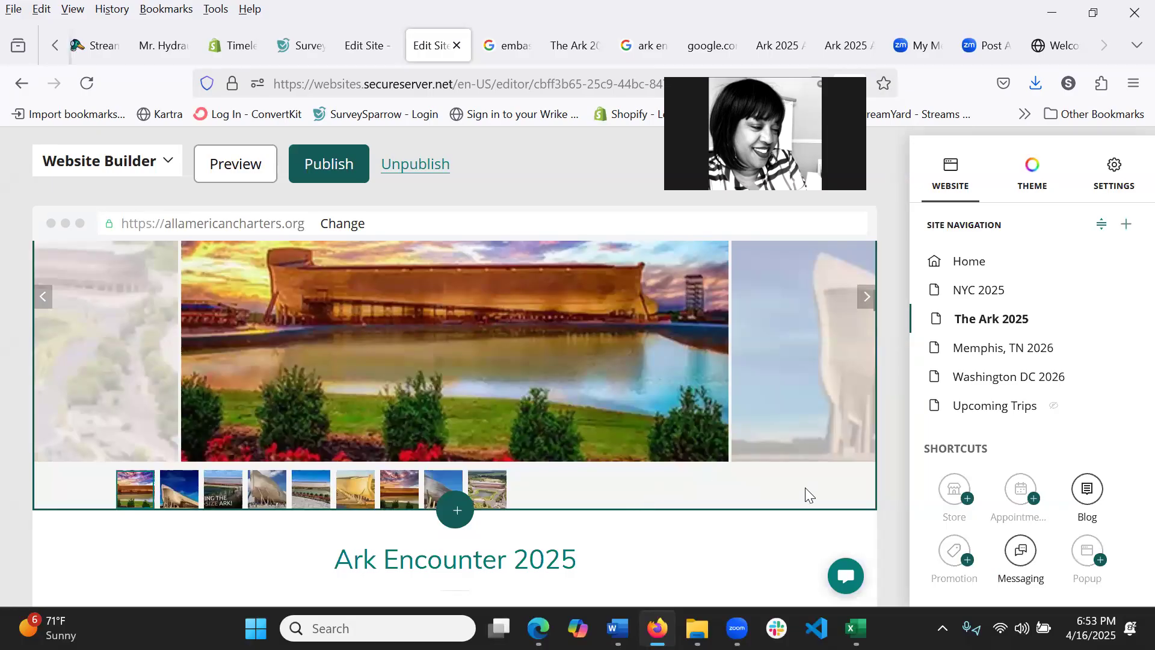
scroll(614, 462, "up", 8)
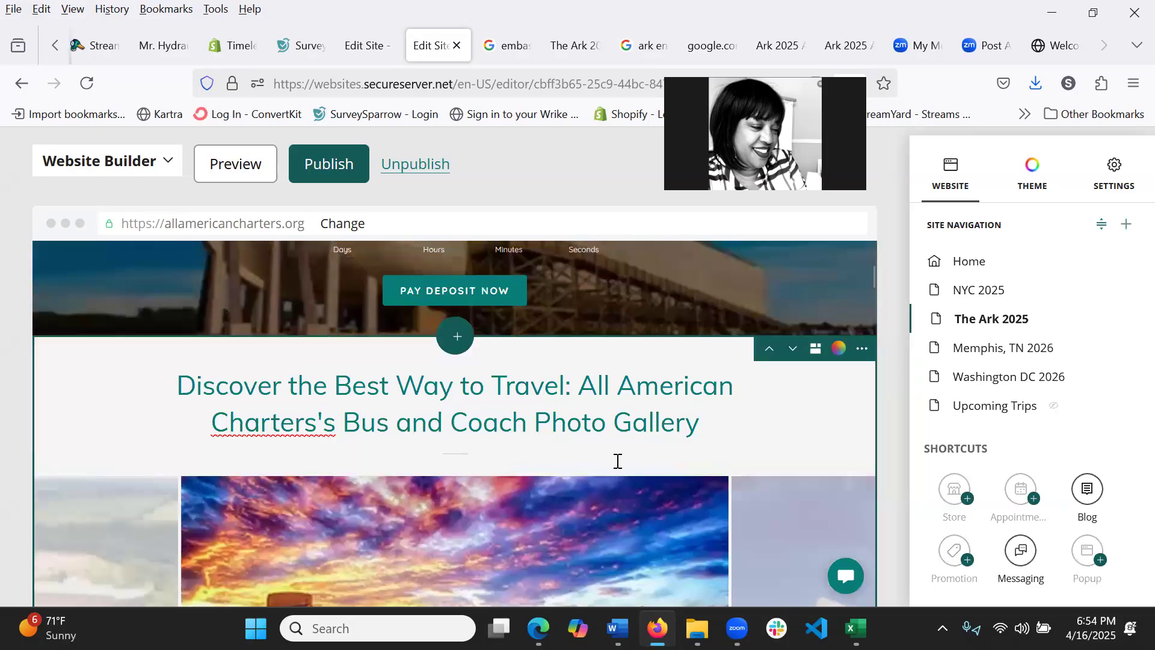
scroll(613, 462, "down", 3)
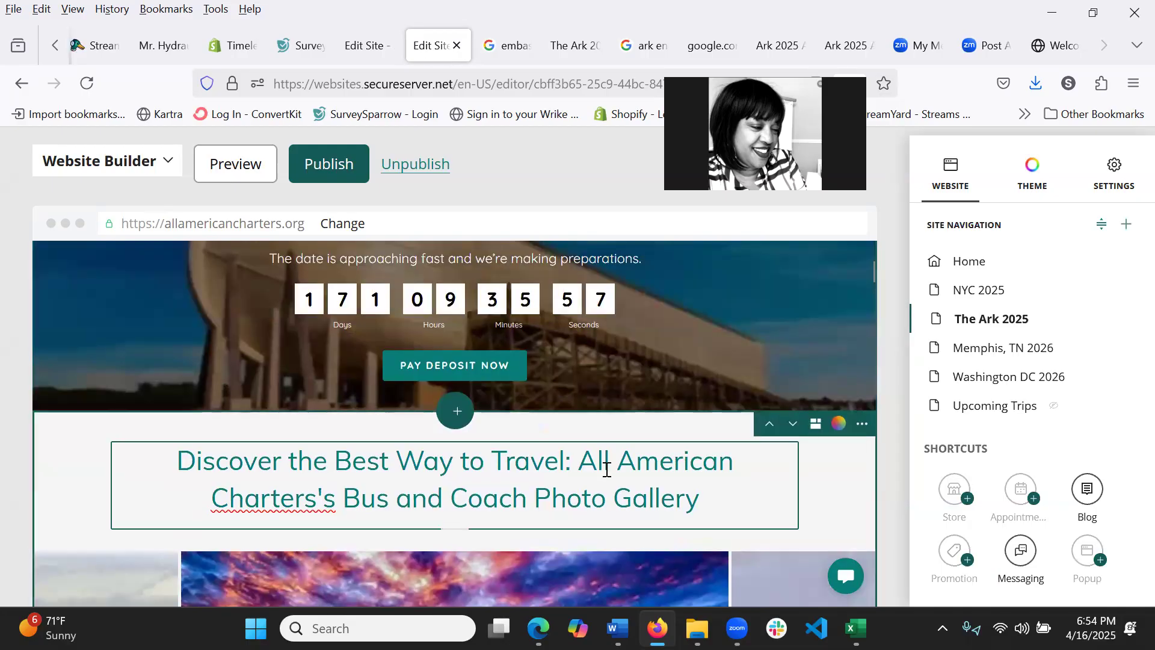
scroll(601, 463, "down", 3)
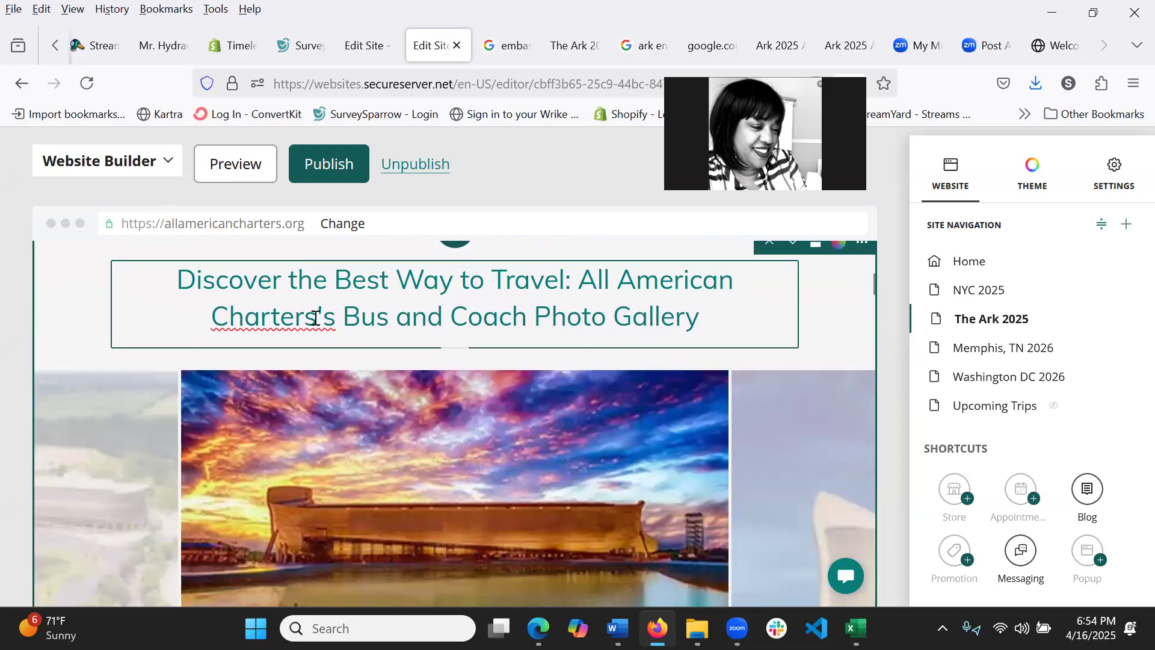
left_click(313, 323)
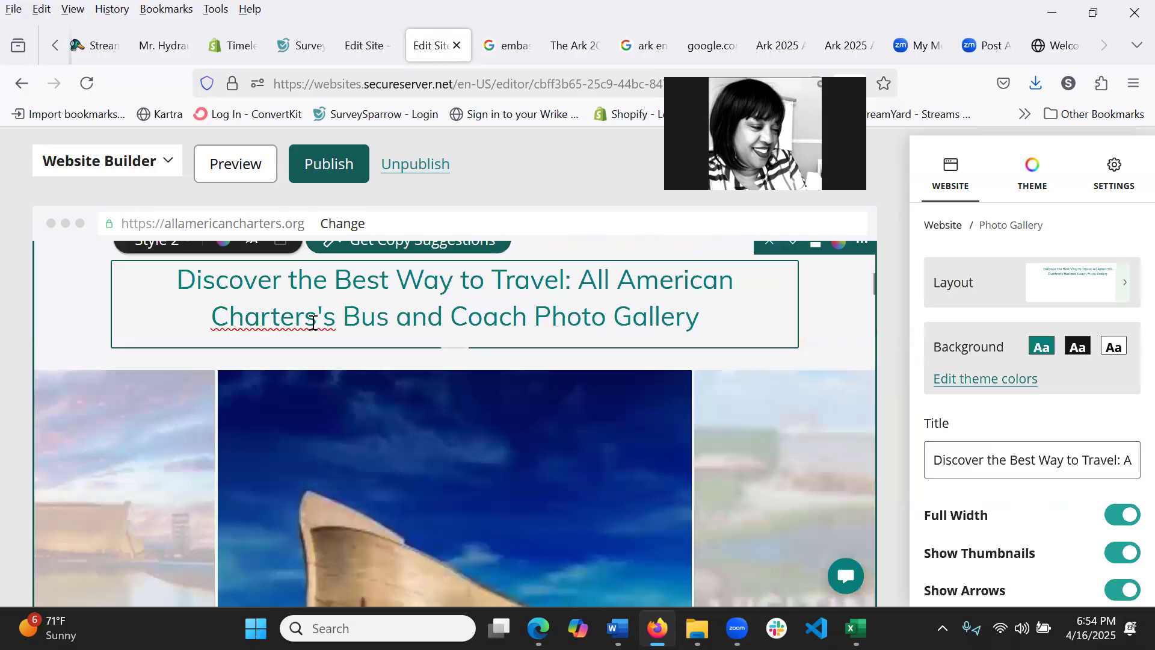
right_click(312, 323)
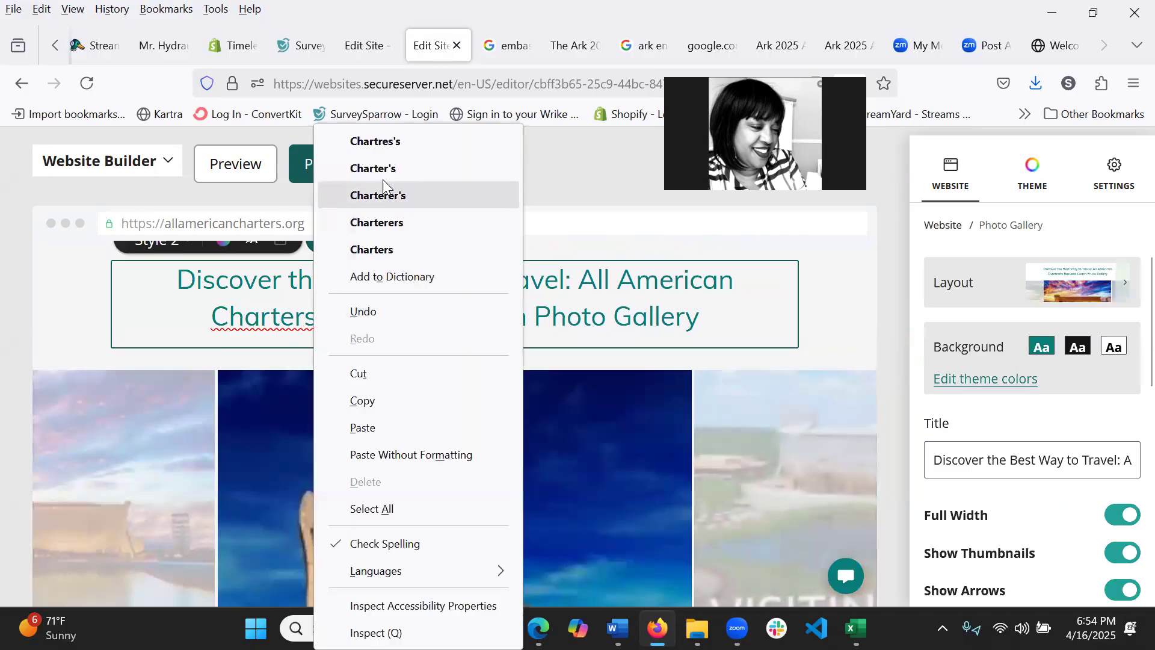
left_click(631, 330)
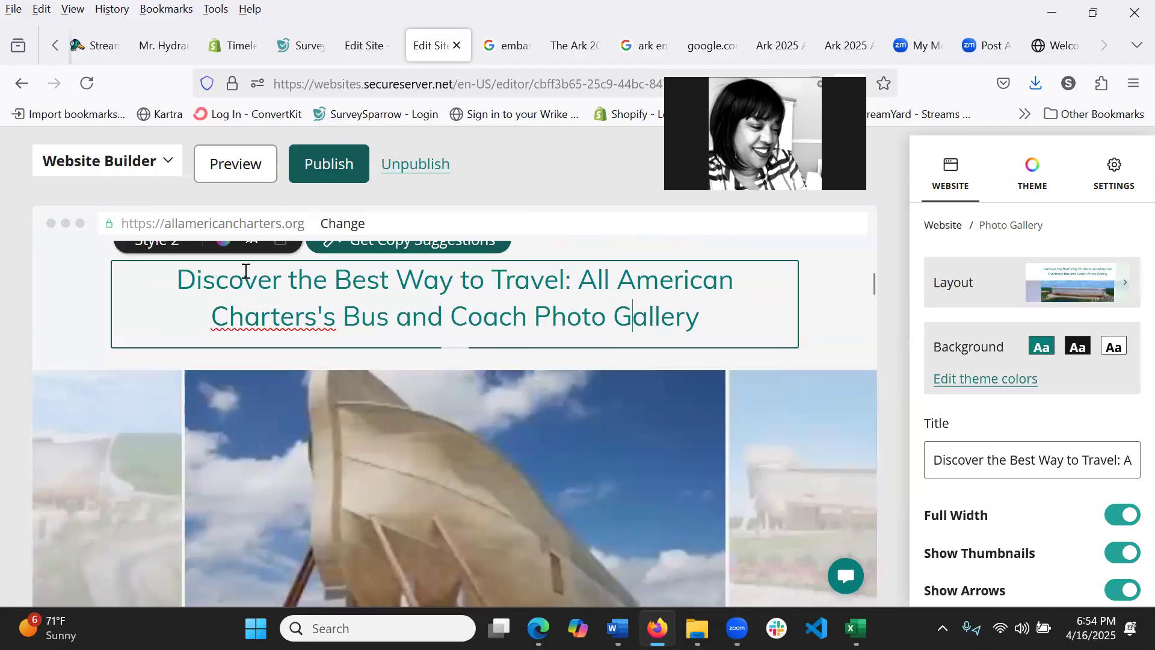
left_click_drag(180, 268, 730, 322)
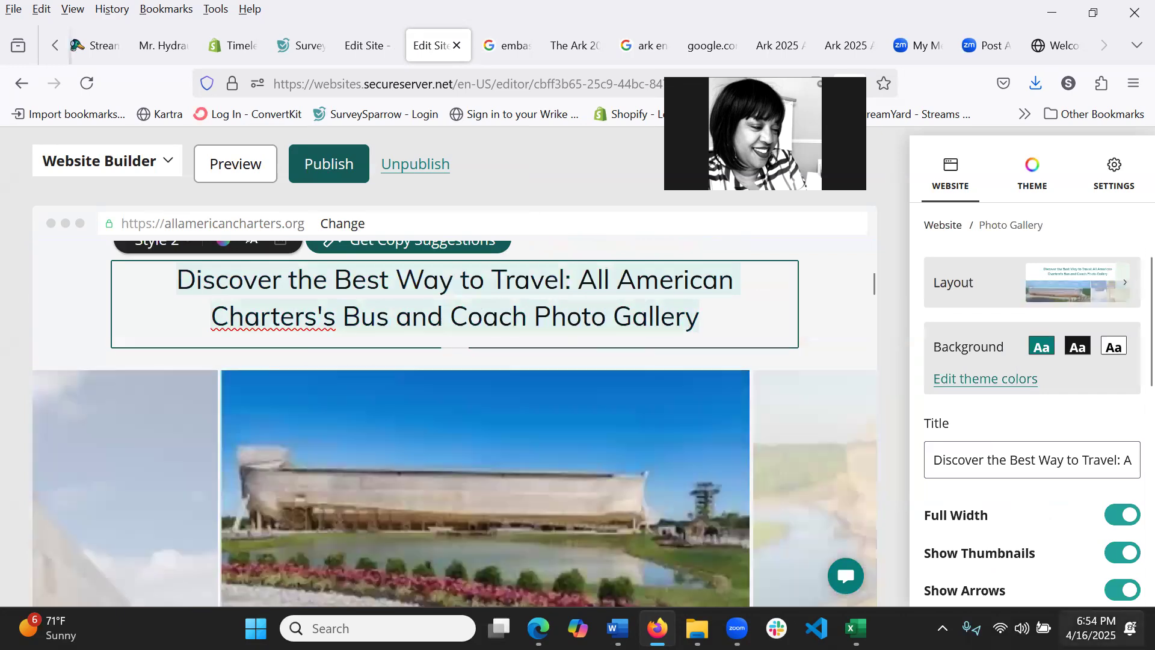
type("Ark")
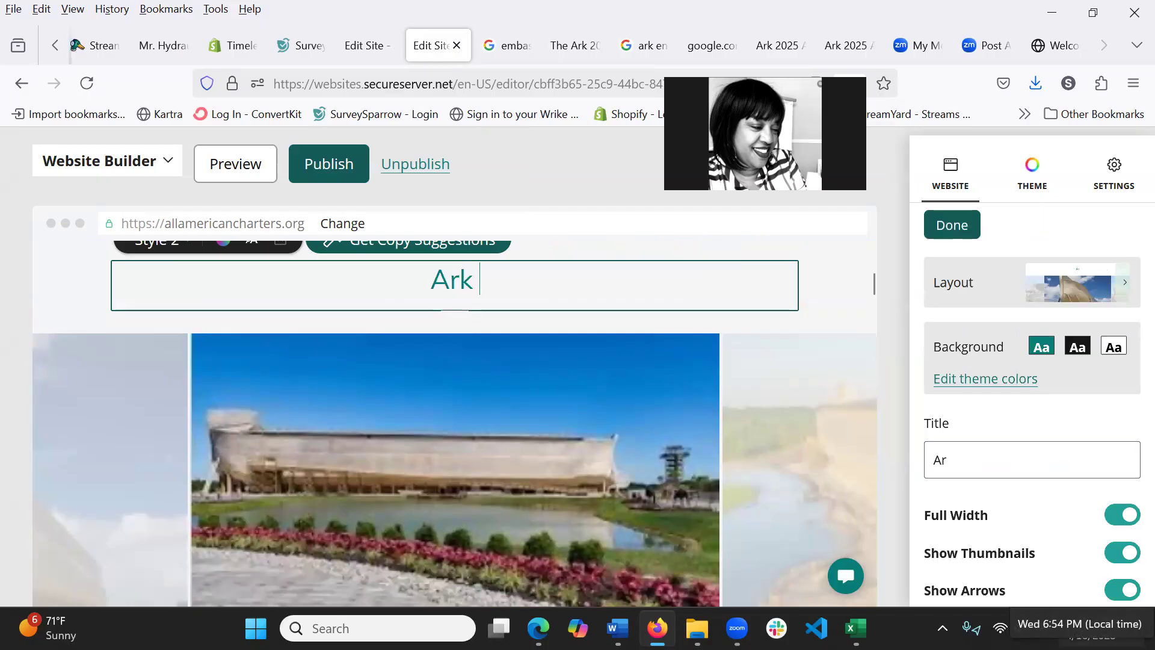
type(" Encounter")
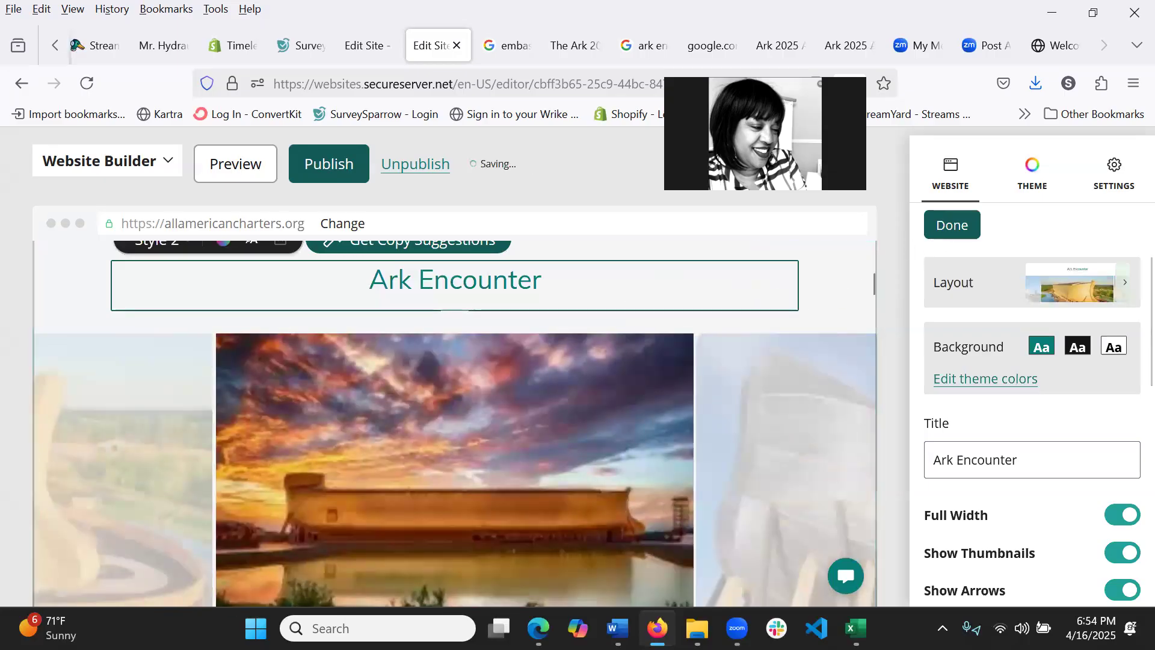
Review The Ark 2025 page from the countdown header through the gallery and PDF flyer to the price breakdown.
scroll(361, 443, "down", 6)
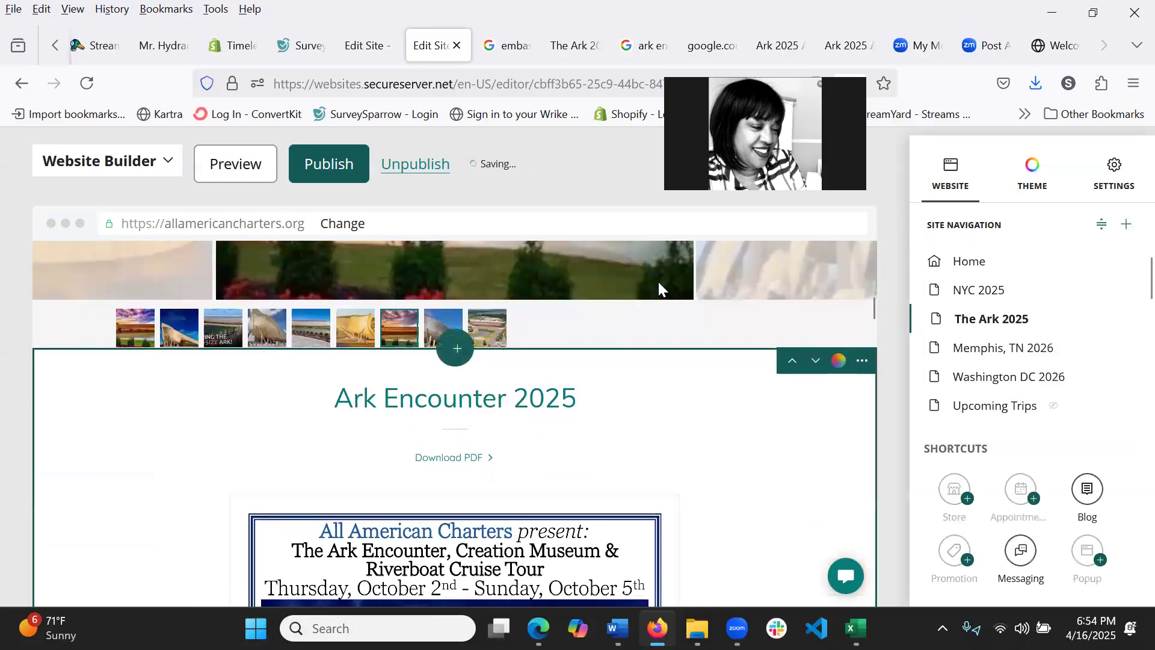
scroll(628, 334, "up", 5)
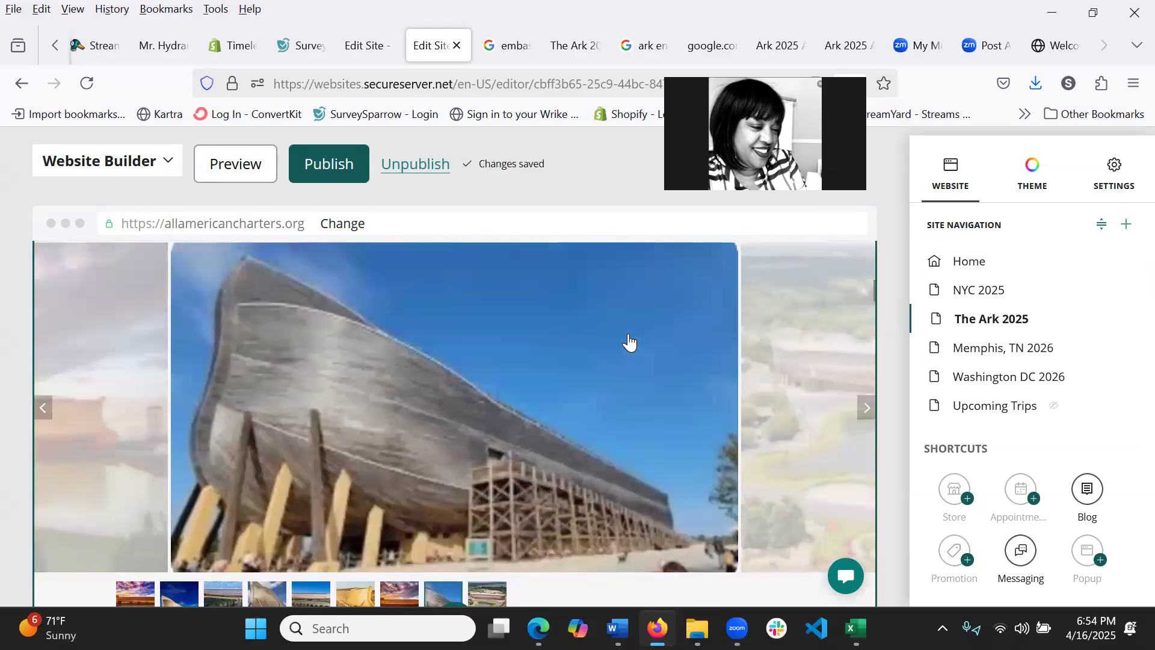
scroll(629, 342, "up", 3)
scroll(627, 341, "up", 5)
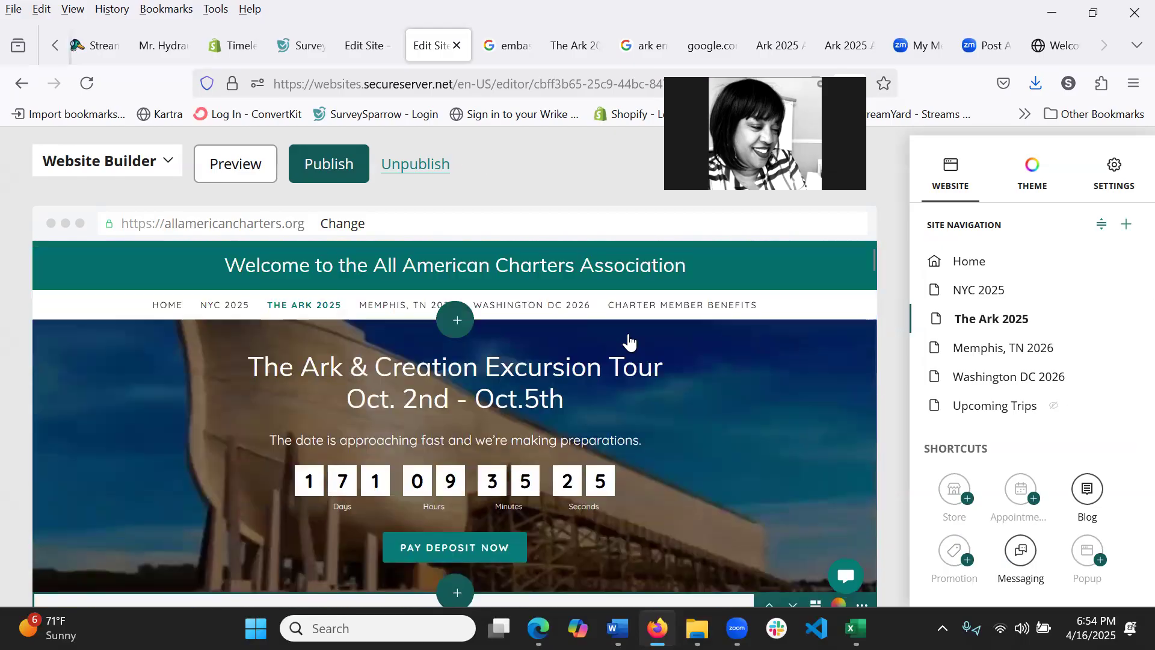
scroll(627, 342, "down", 6)
scroll(629, 346, "down", 3)
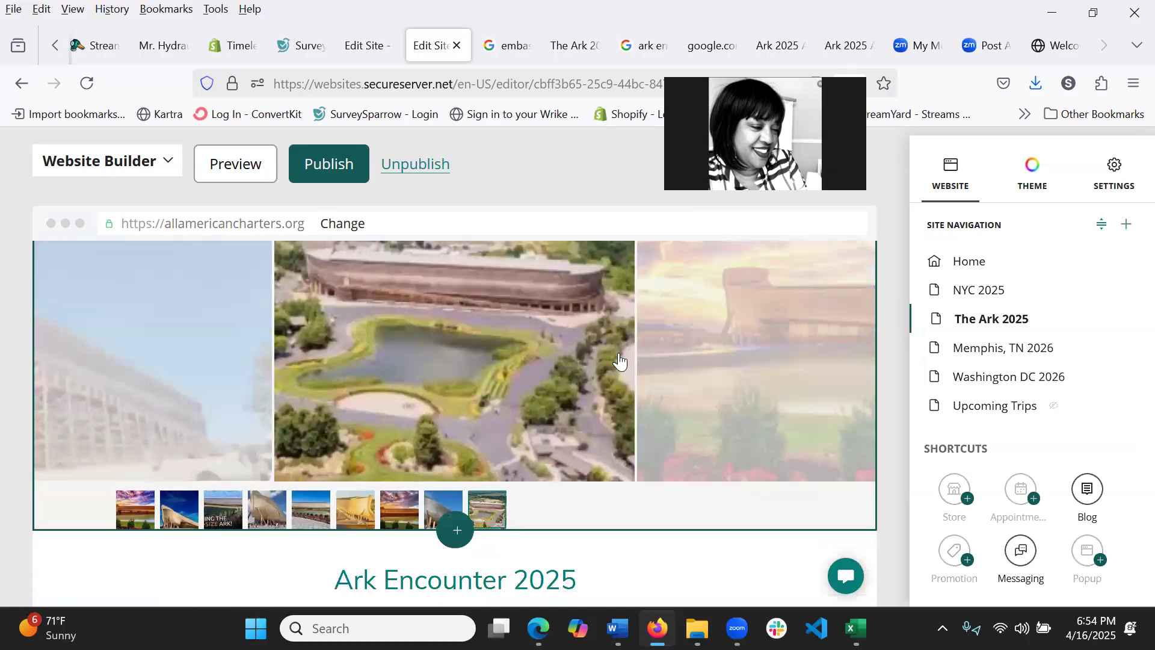
scroll(305, 322, "down", 10)
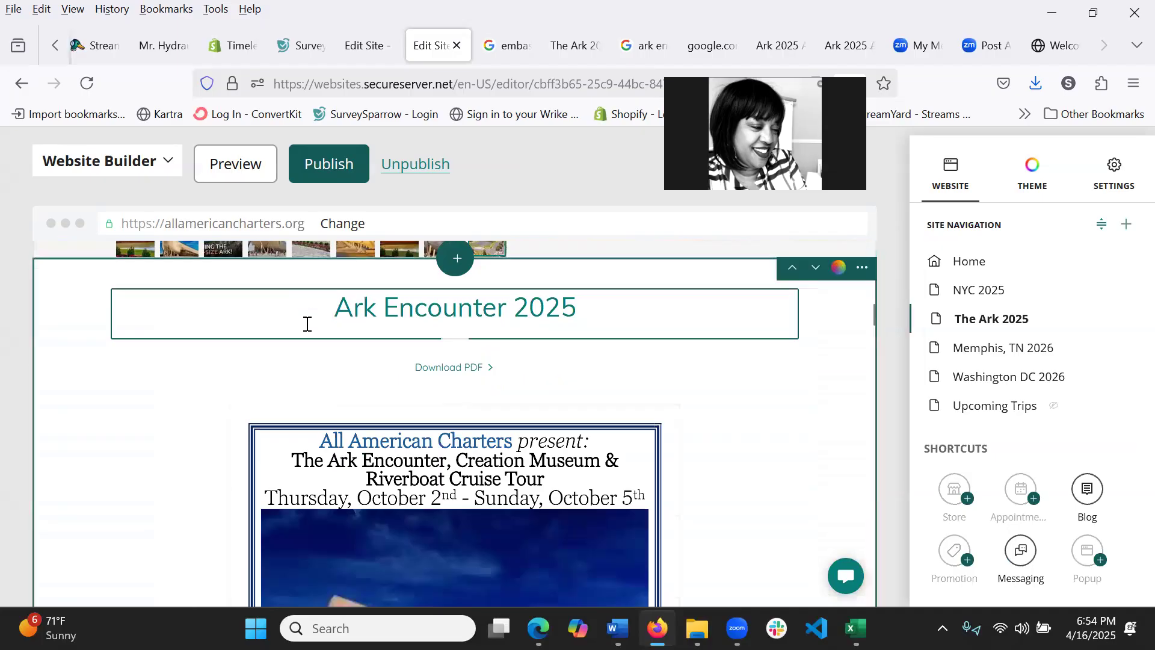
scroll(305, 333, "down", 10)
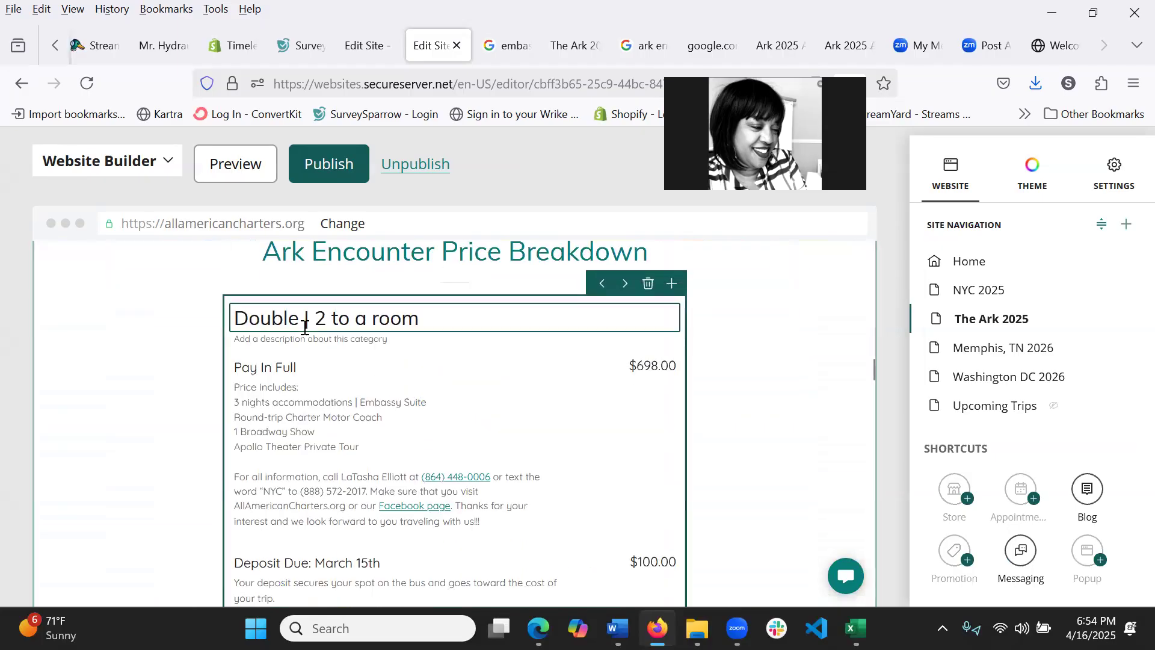
Set the Ark Encounter photo gallery section's background to the black option.
scroll(301, 315, "up", 15)
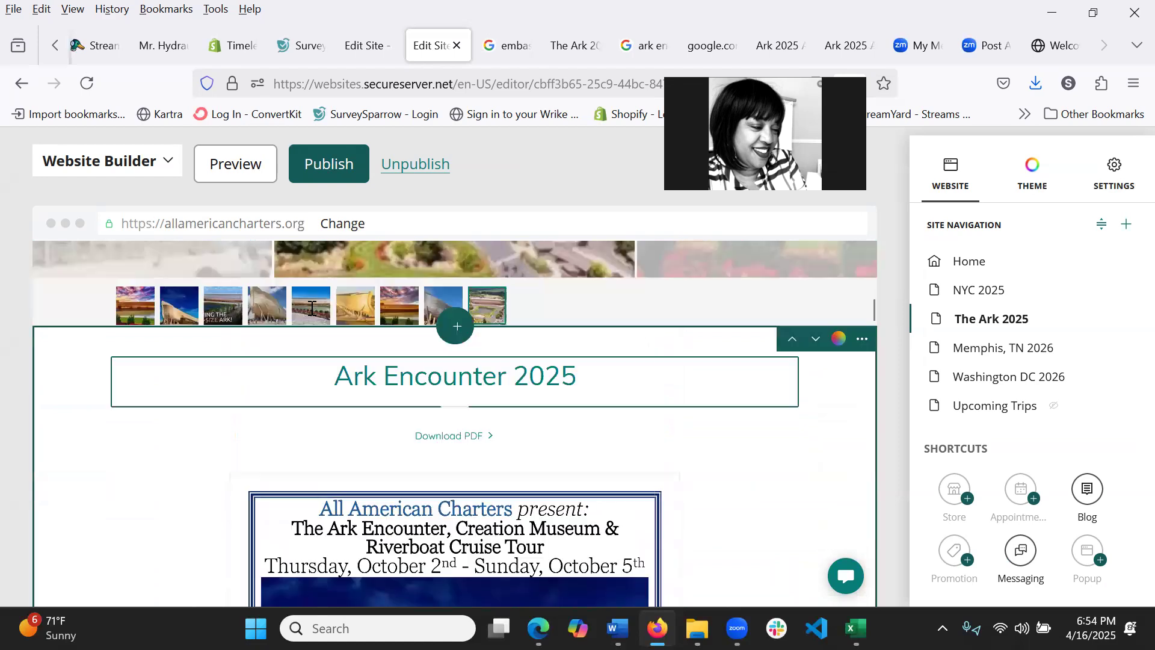
scroll(716, 367, "up", 5)
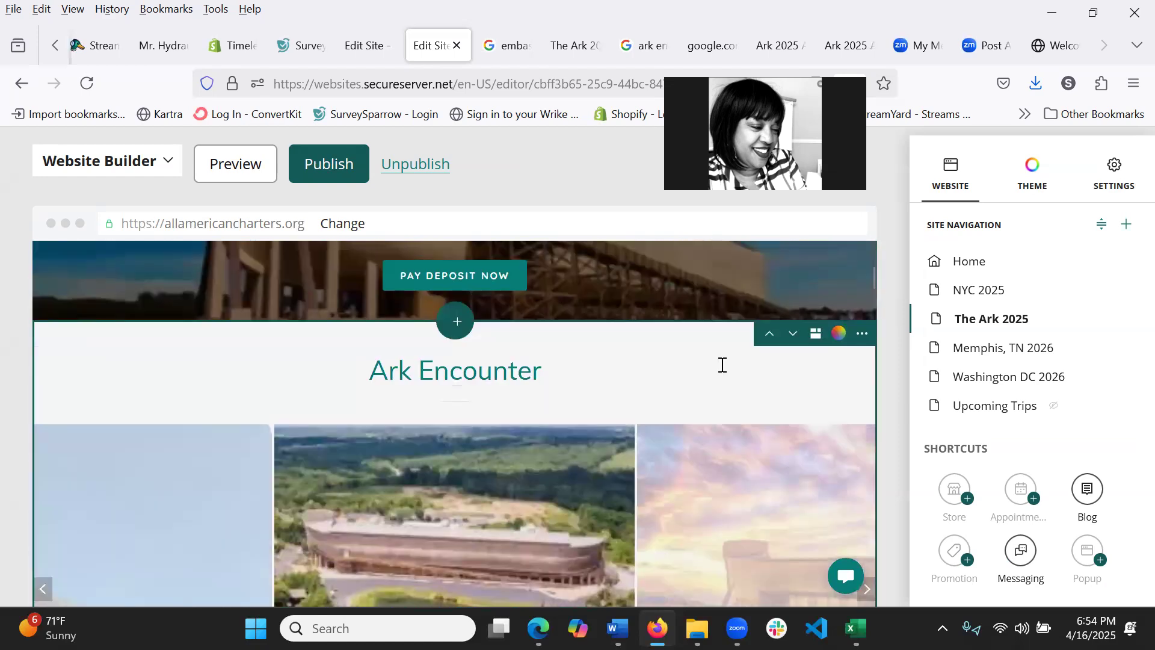
left_click(838, 388)
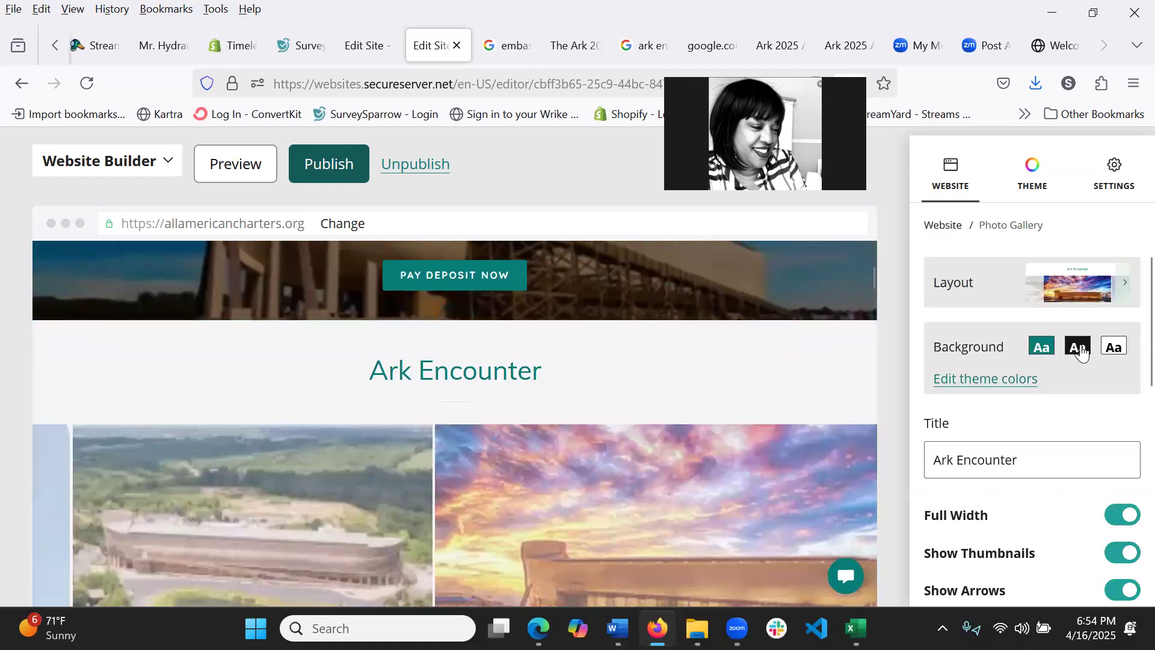
left_click(1080, 348)
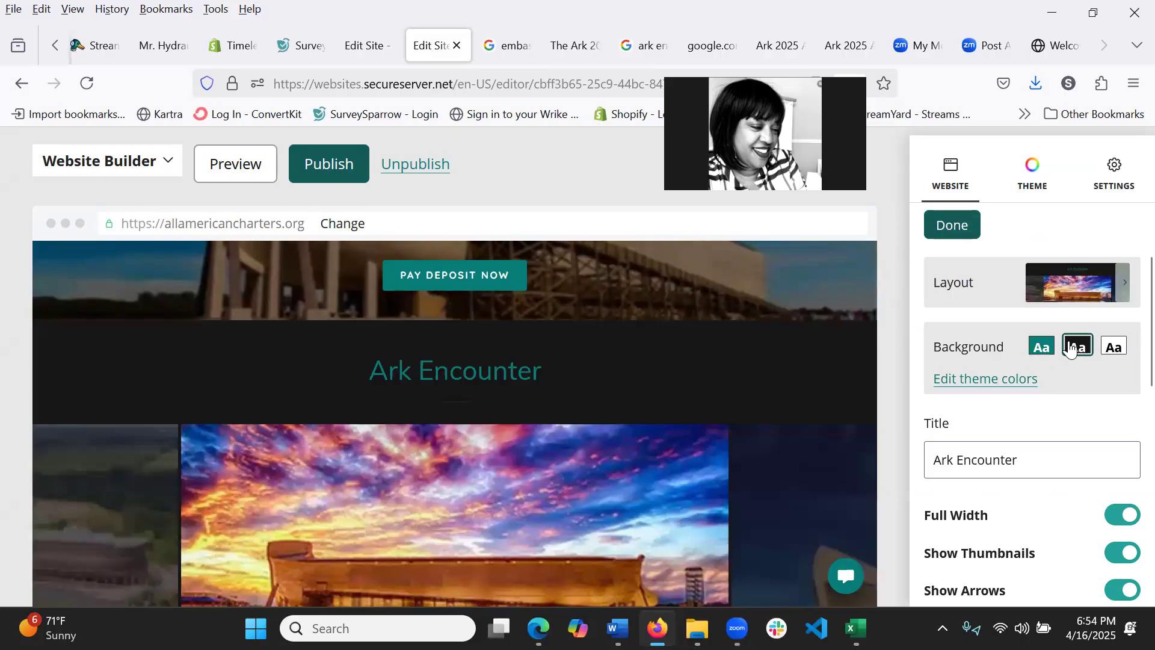
Set the Ark Encounter photo gallery section's background to the teal option and check the flyer and price breakdown below it.
left_click(1050, 347)
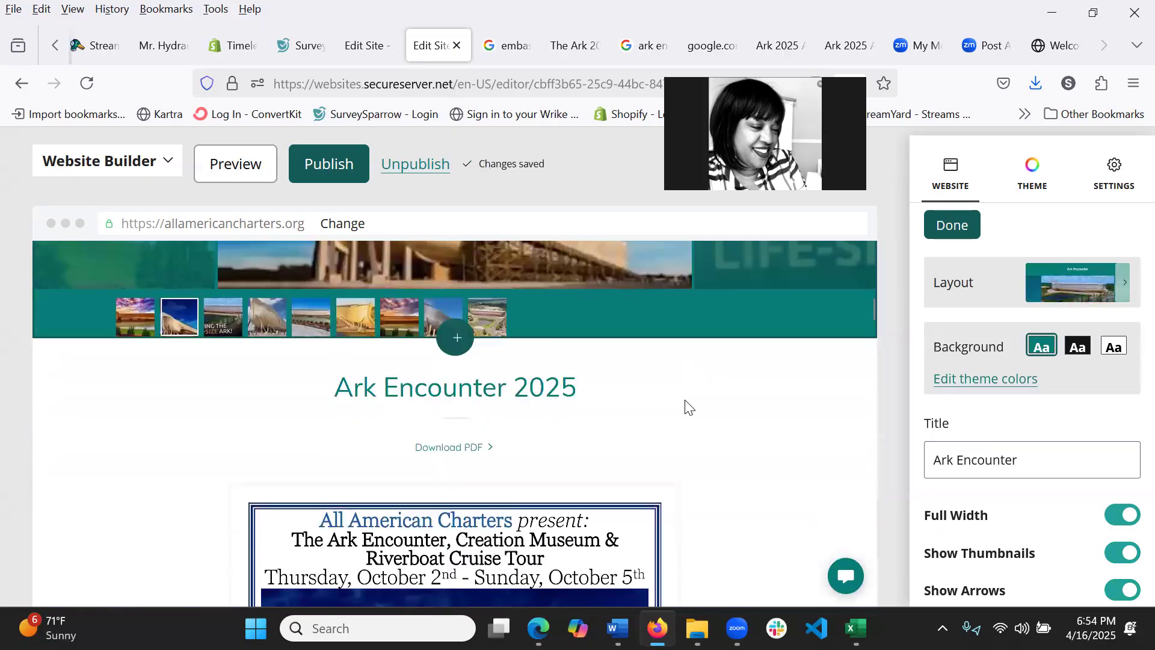
scroll(689, 406, "down", 3)
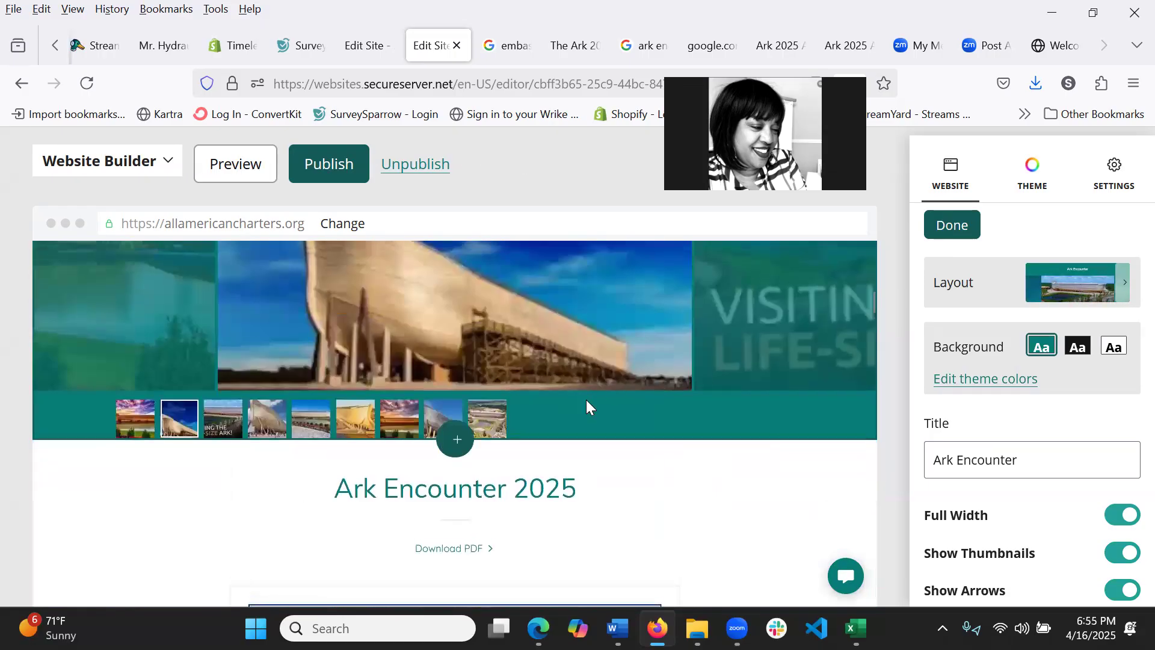
scroll(596, 408, "down", 3)
scroll(699, 394, "down", 10)
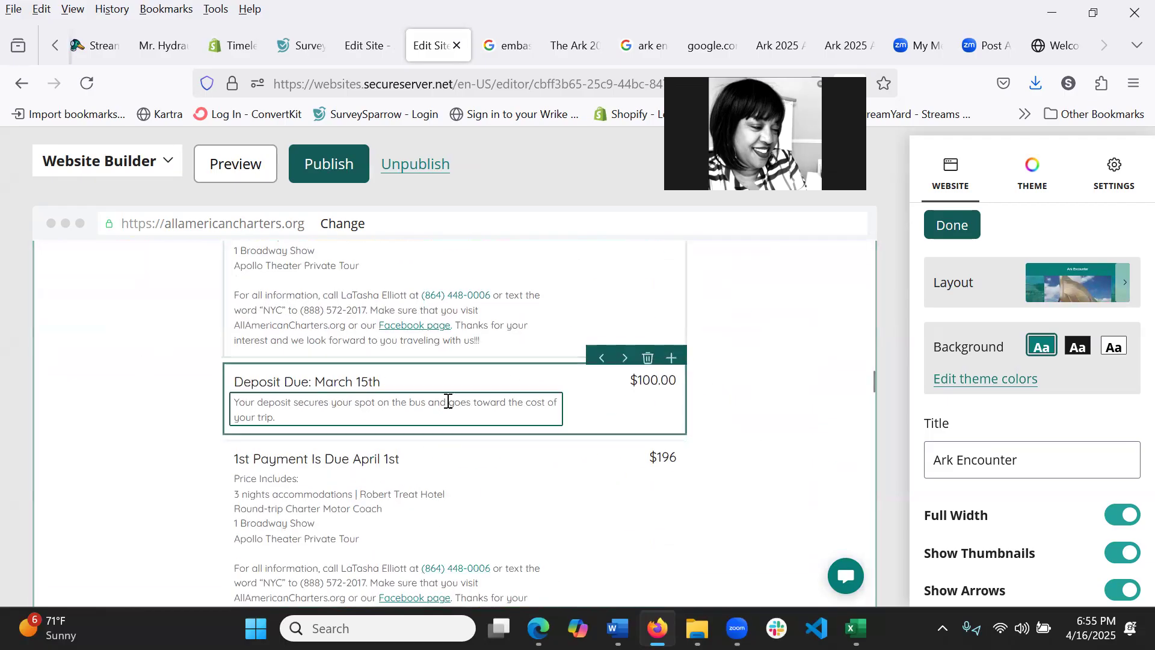
scroll(460, 376, "up", 10)
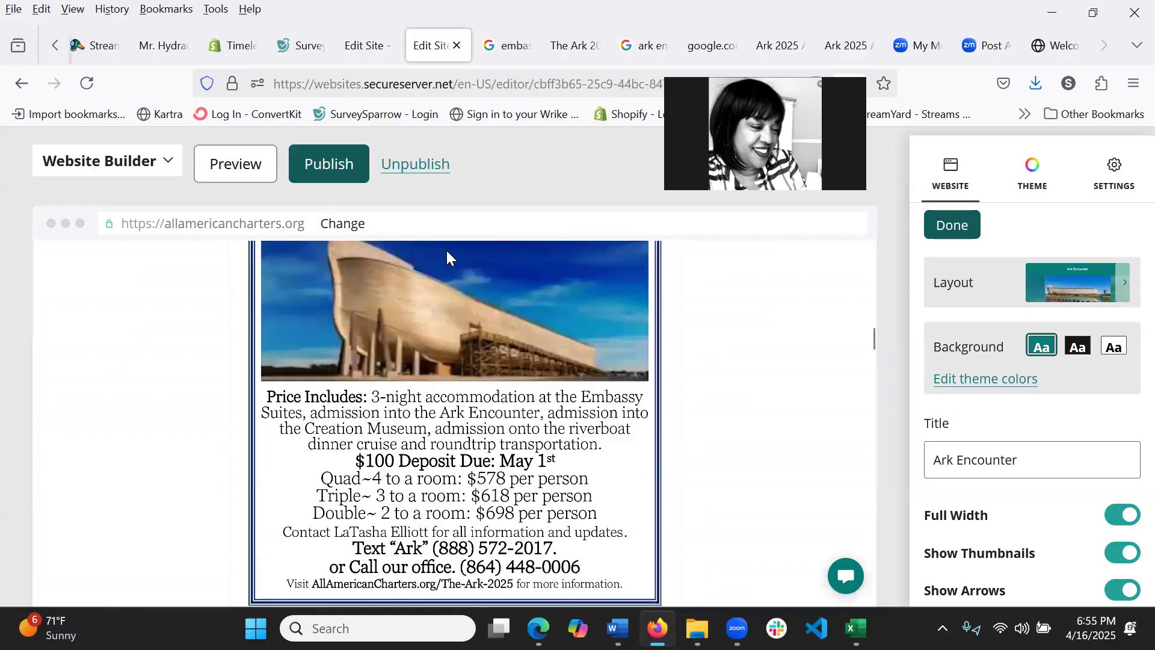
View the Websites product options on the donein24.com home page and return to The Ark 2025 page in the site editor.
left_click(1059, 45)
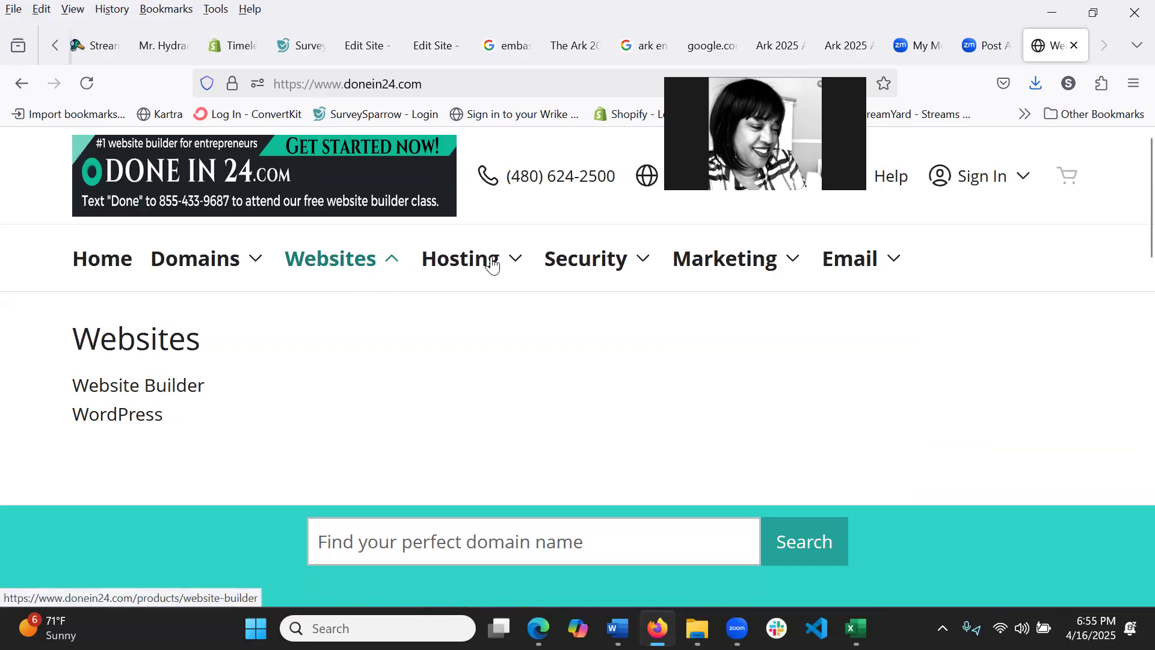
left_click(422, 42)
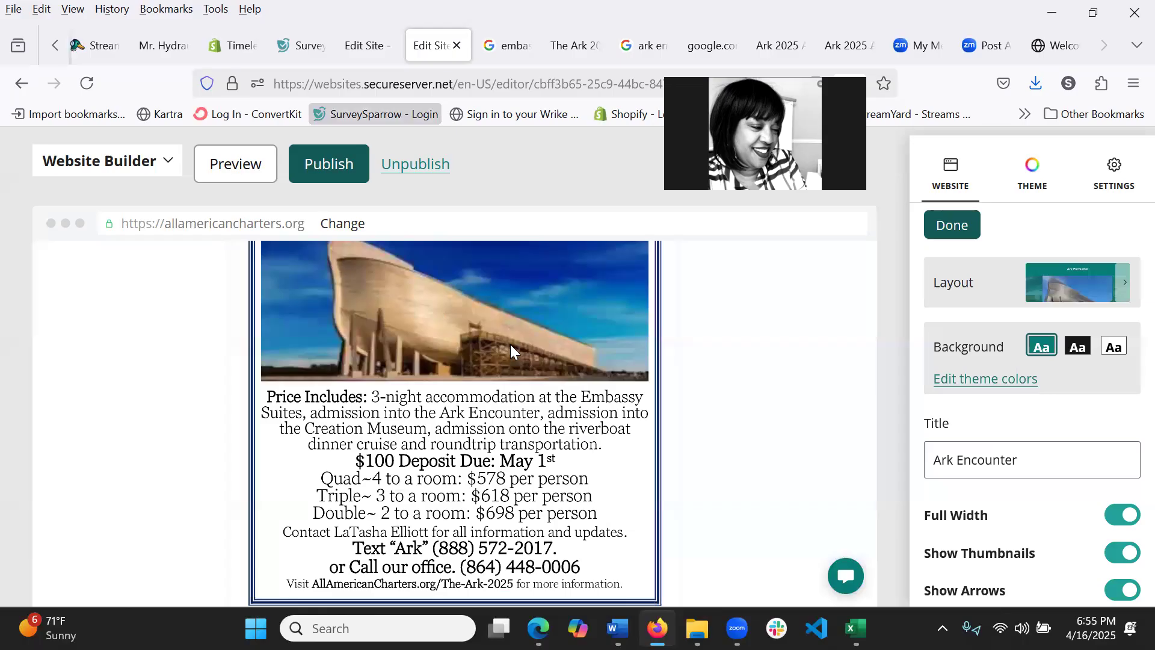